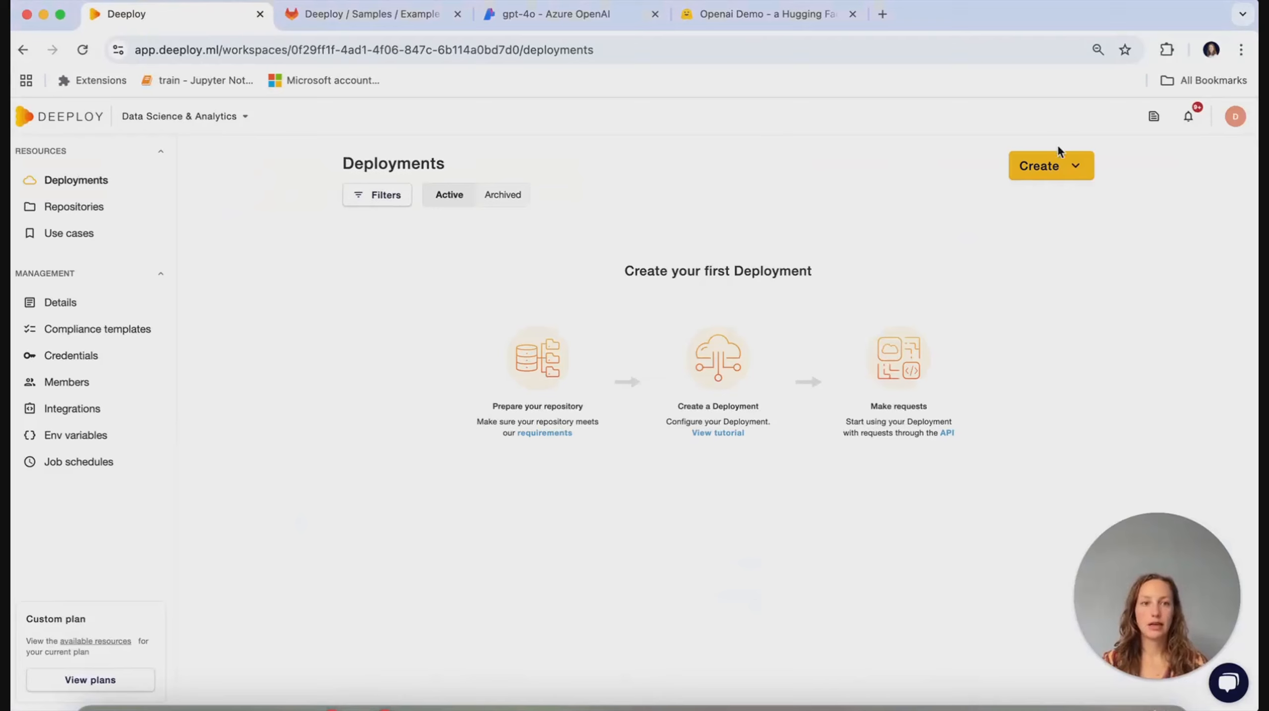
Start creating an external deployment and choose to link a new repository to it.
left_click(1074, 163)
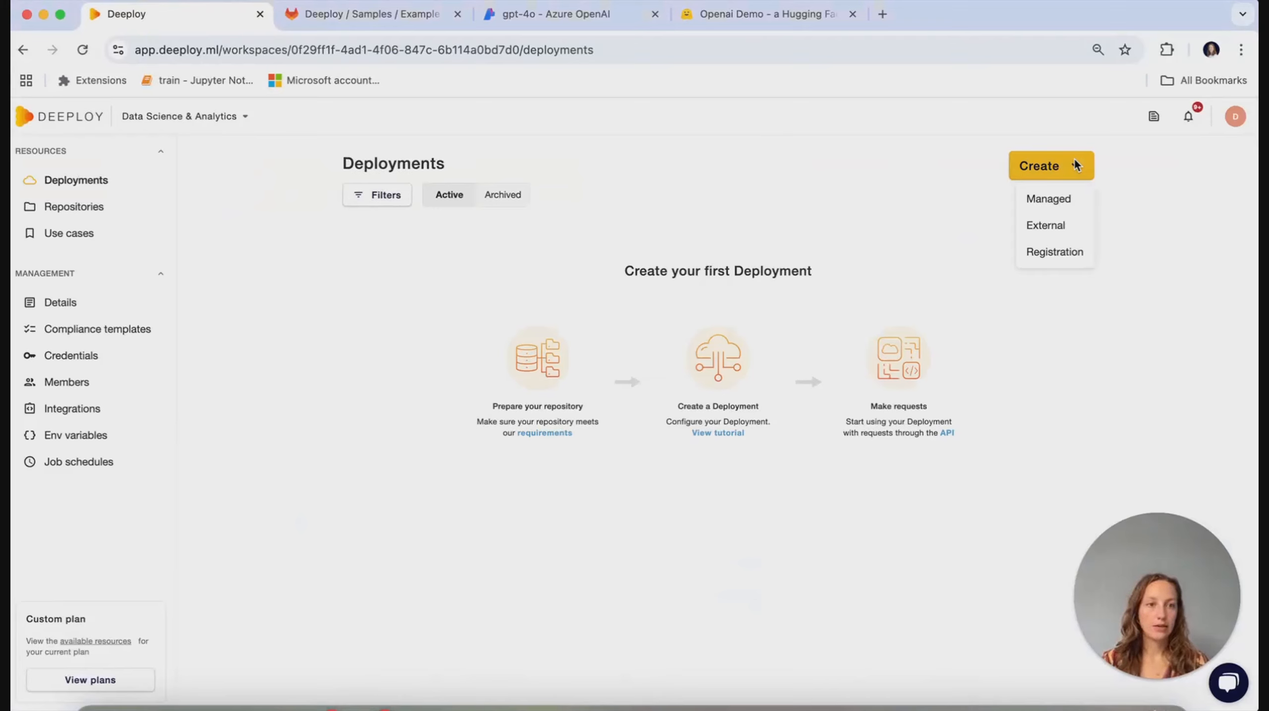
left_click(1064, 229)
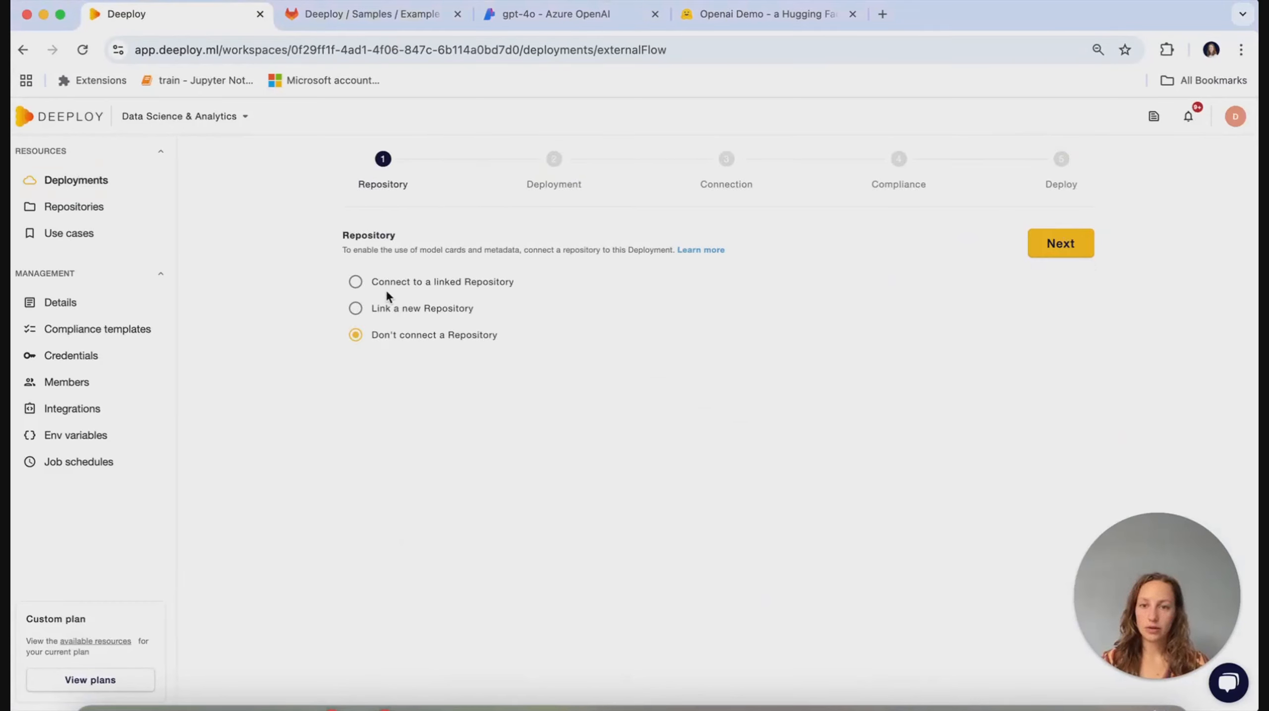
left_click(356, 308)
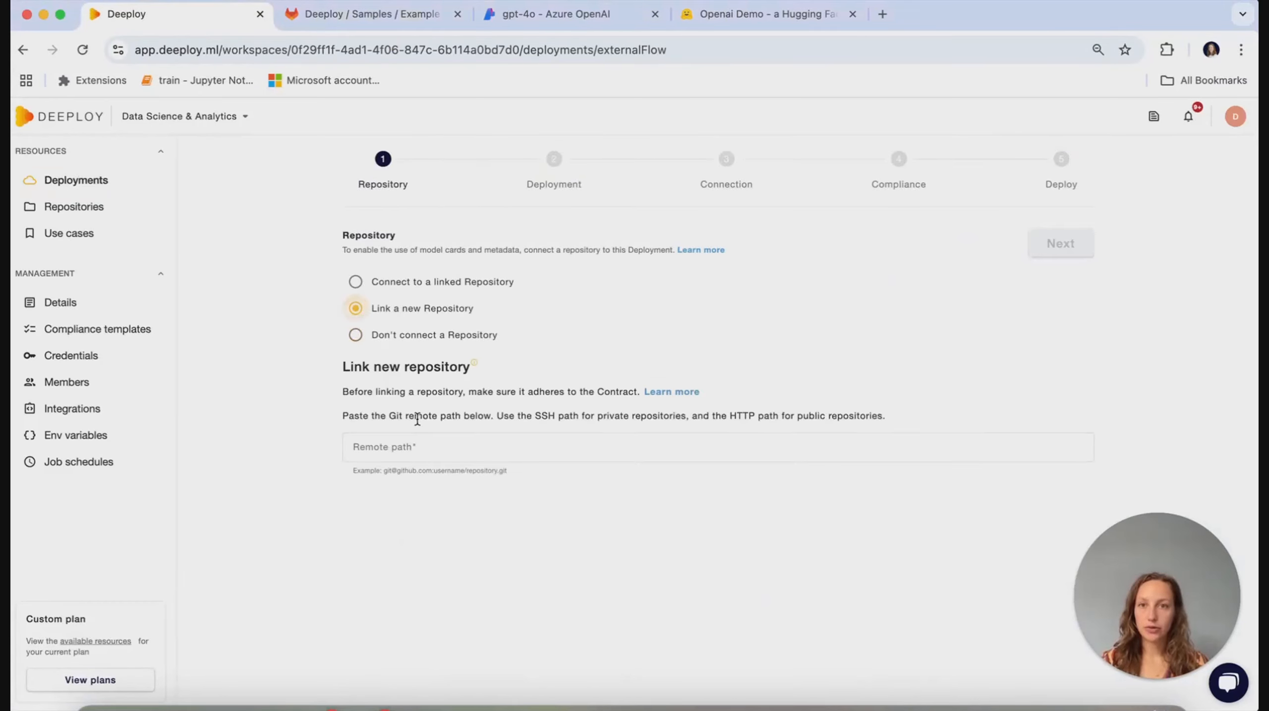
Copy the HTTPS clone address of the example-azure-openai repository in GitLab and paste it as the remote path in Deeploy.
left_click(370, 14)
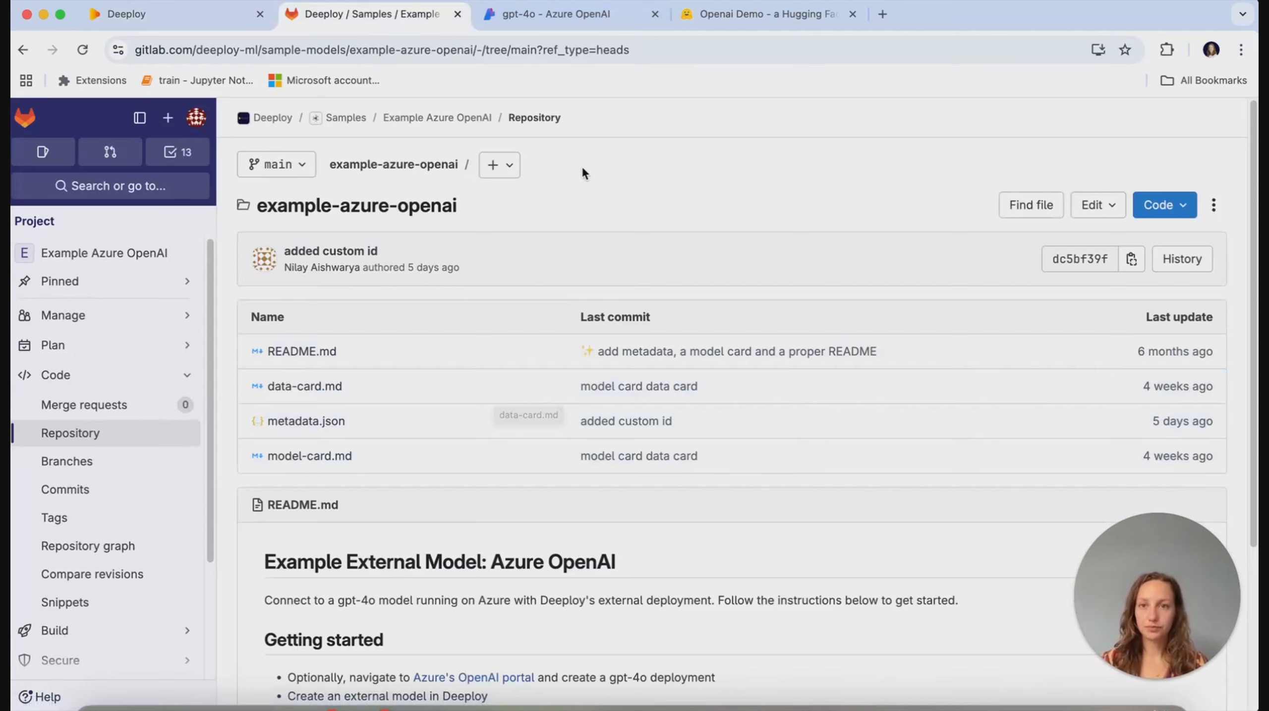
left_click(1175, 211)
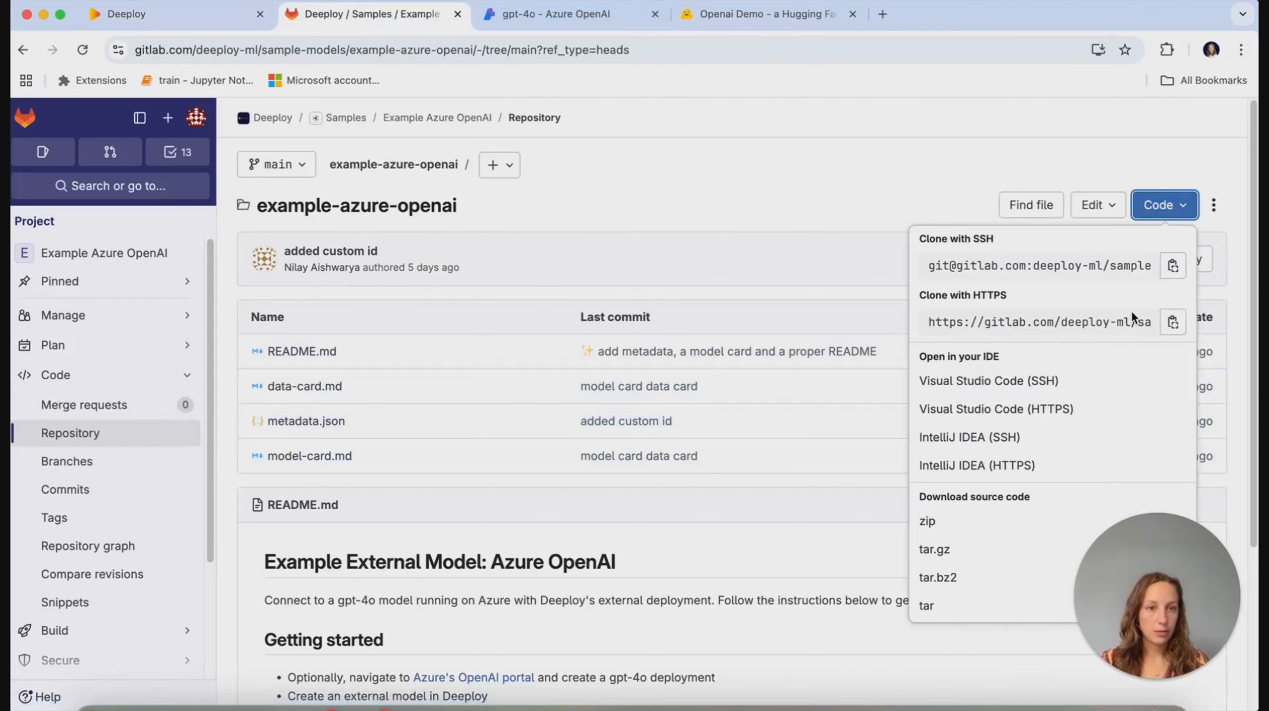
left_click(1172, 326)
left_click(199, 13)
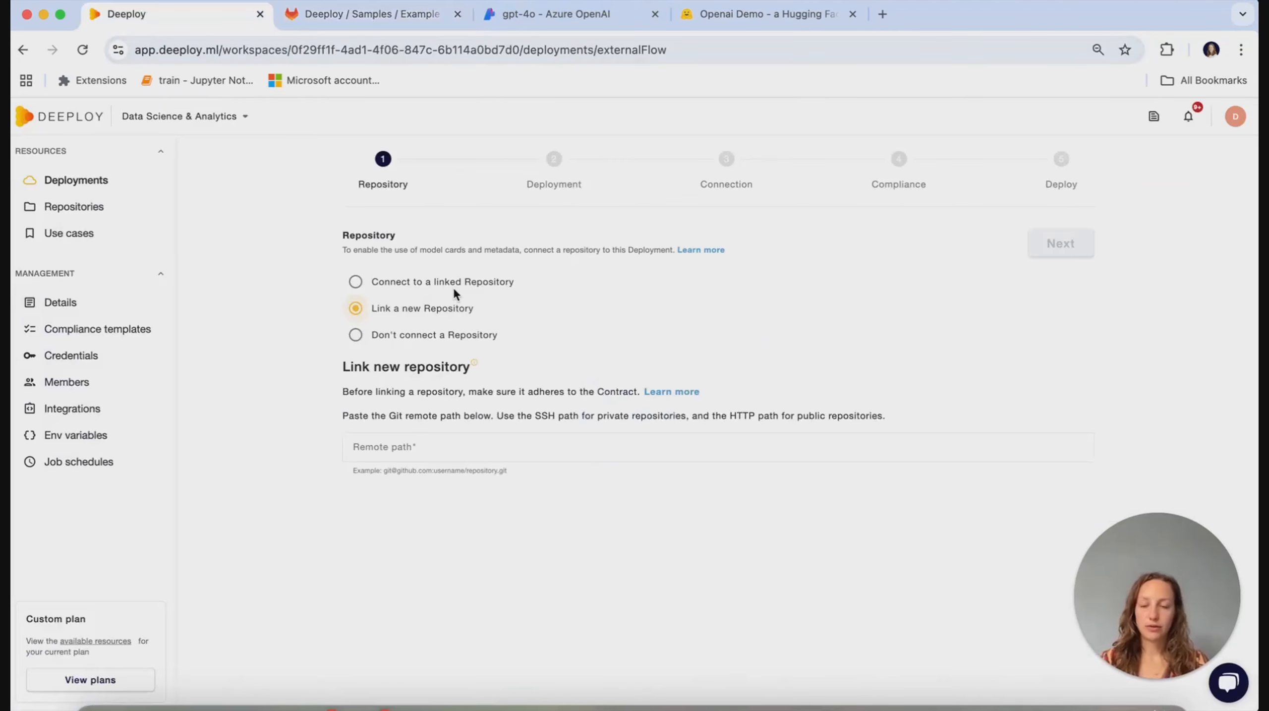
left_click(408, 447)
key("cmd+v")
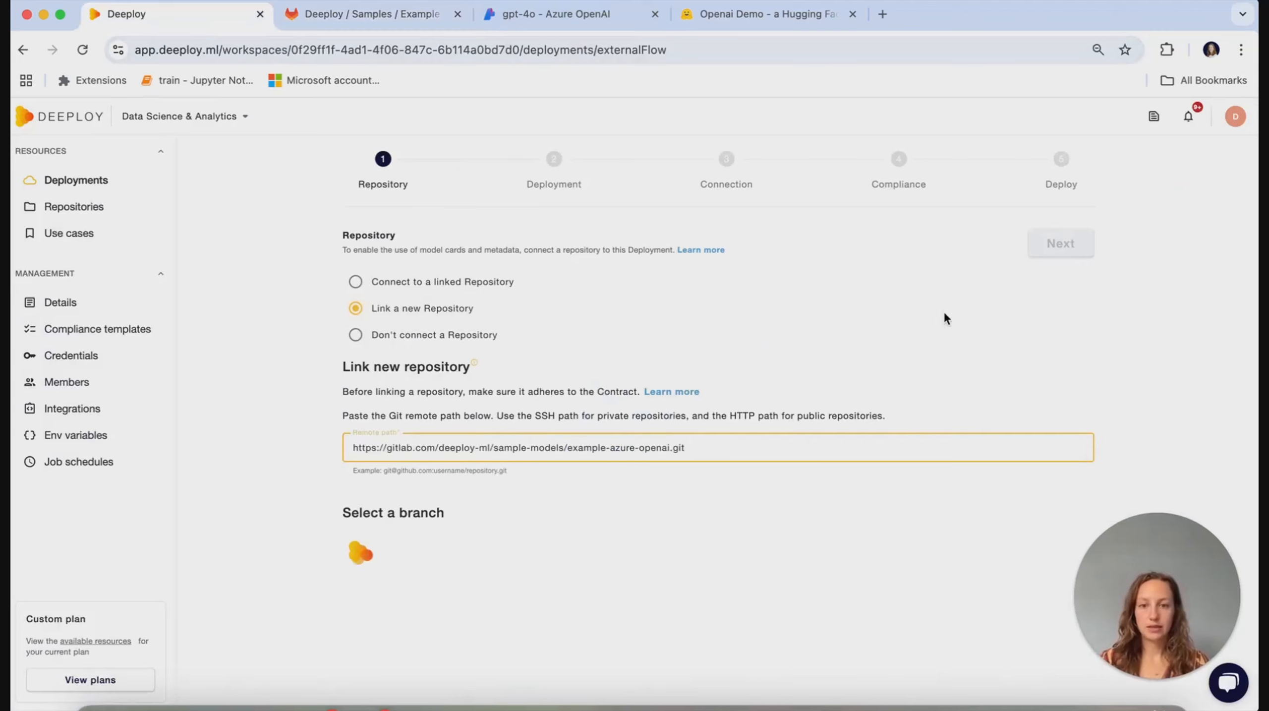
left_click(475, 548)
left_click(418, 610)
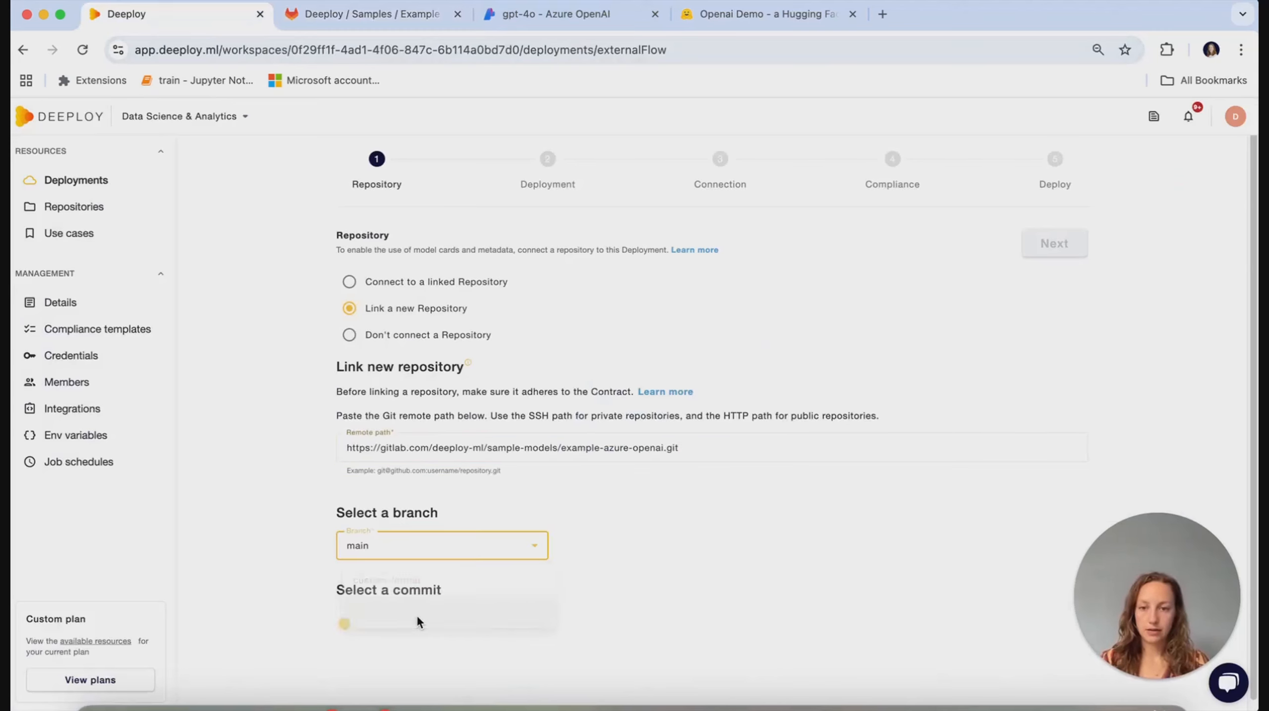
left_click(443, 615)
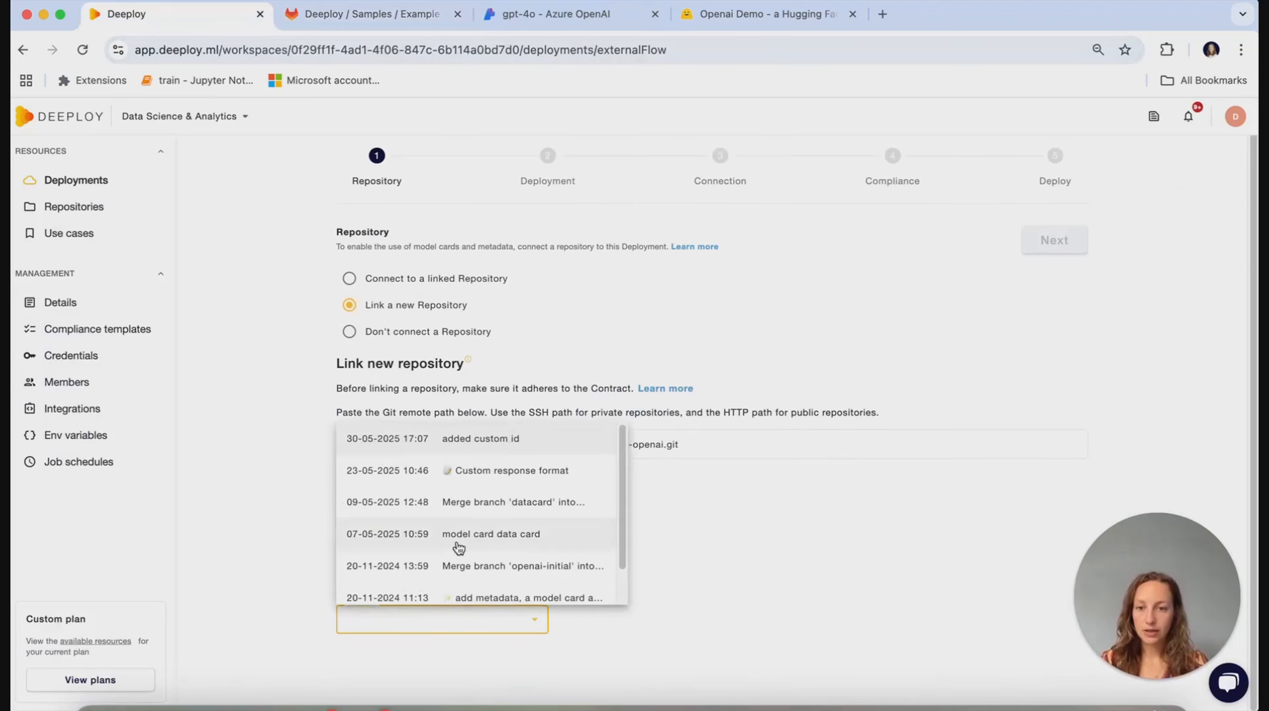
left_click(484, 479)
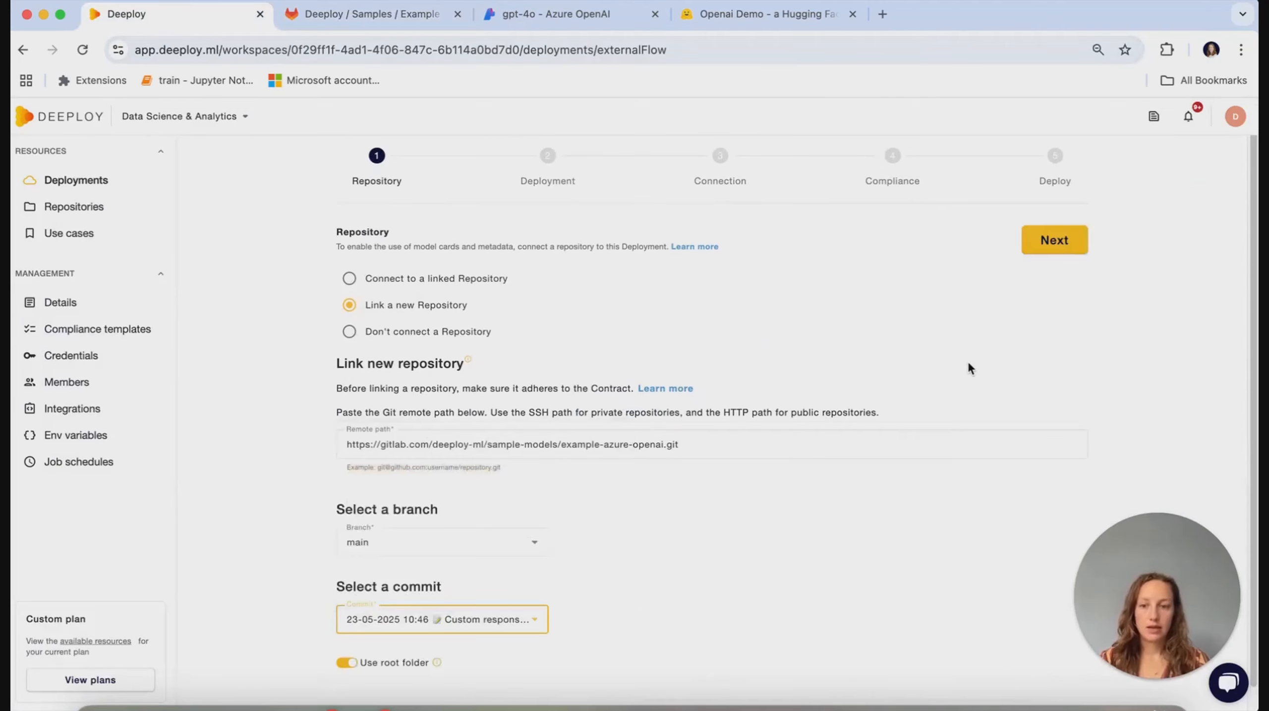
left_click(1055, 241)
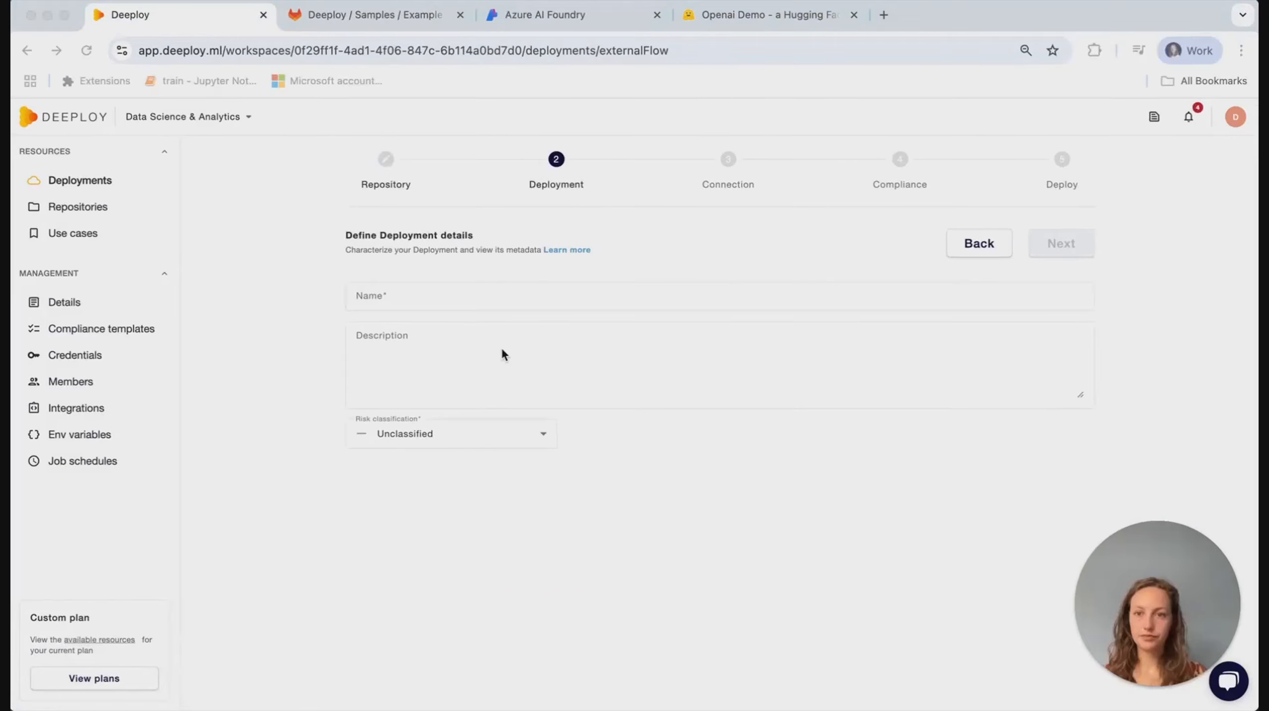
Name the deployment "Regulatory compliance Assistent".
left_click(482, 296)
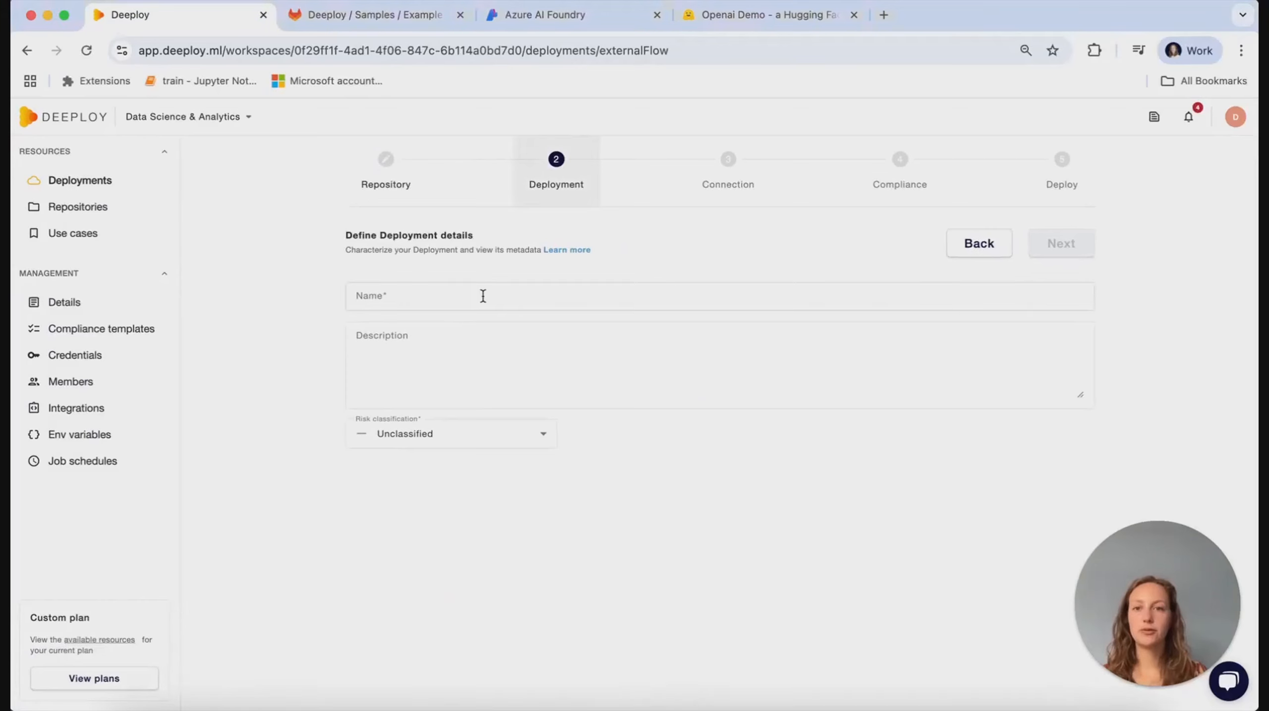
left_click(483, 296)
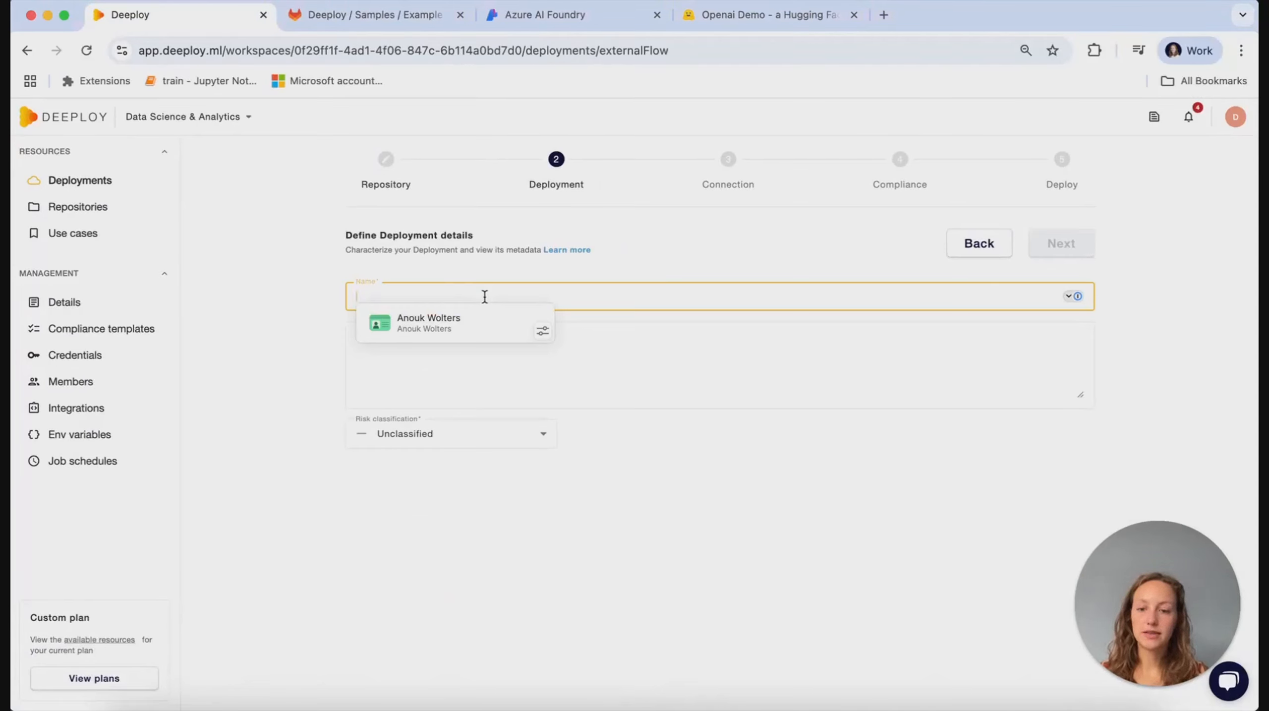
type("Regulatory")
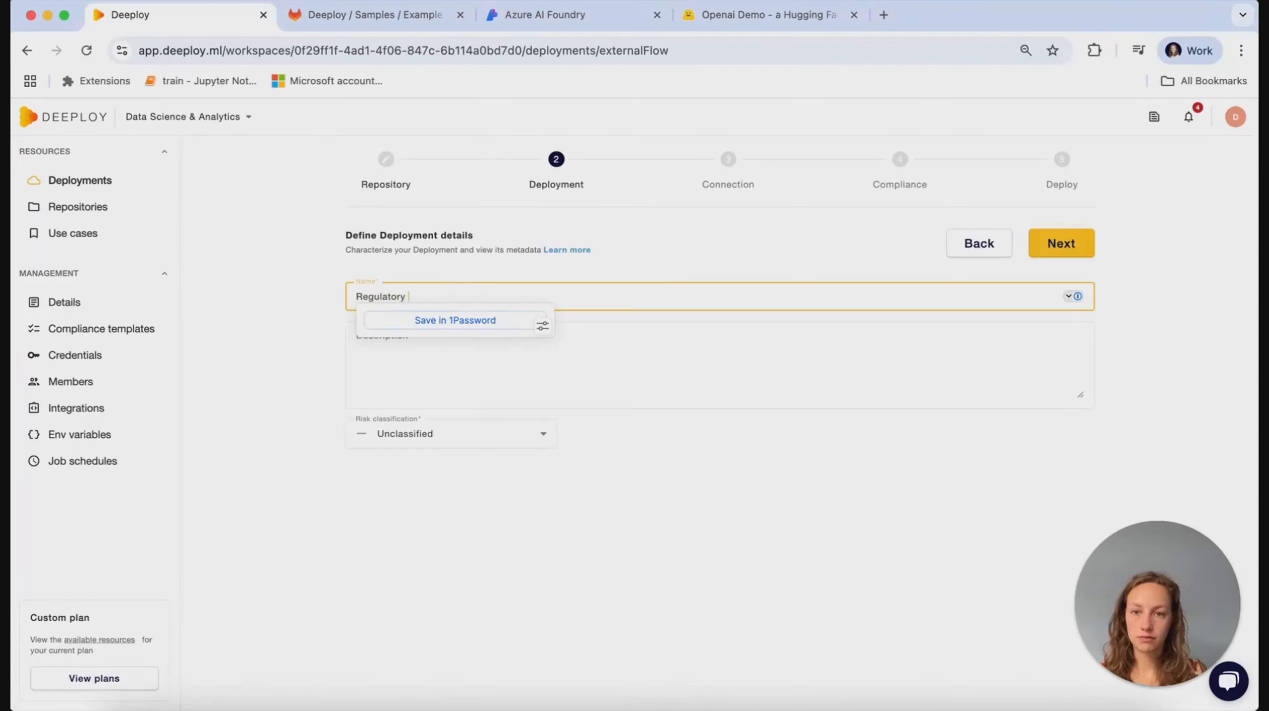
type(" compliance ")
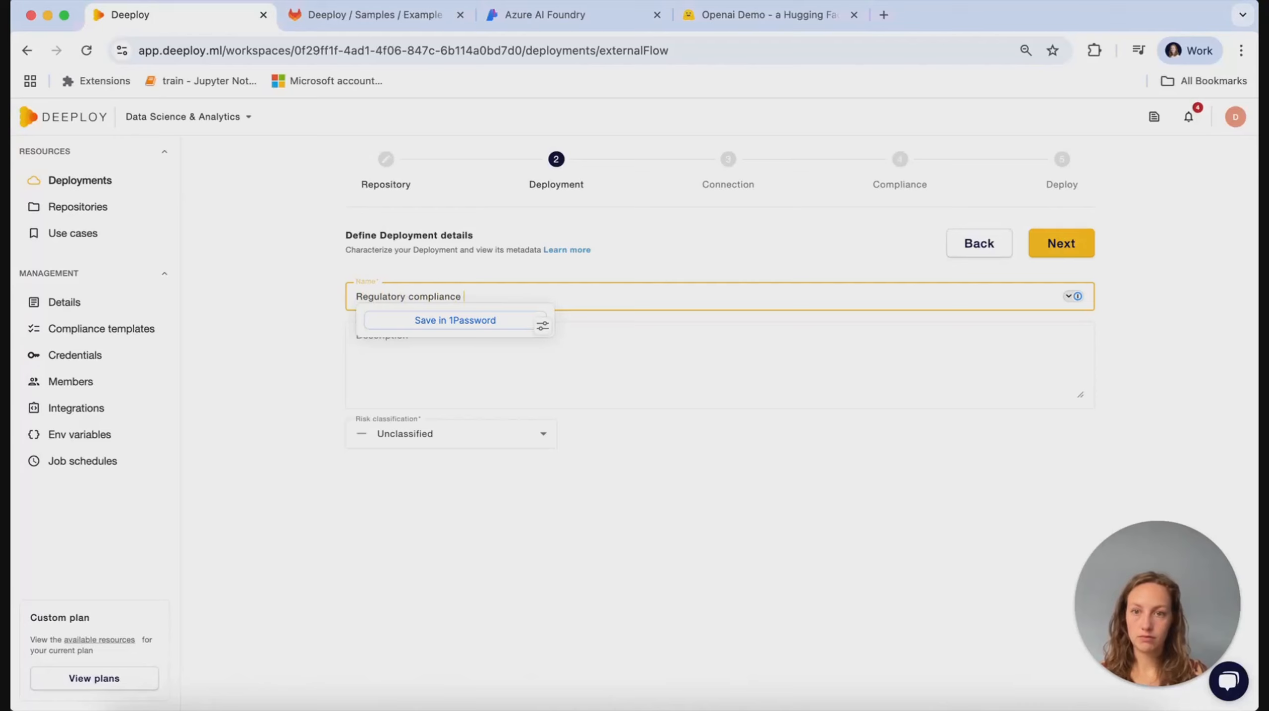
type("Assistent")
left_click(817, 461)
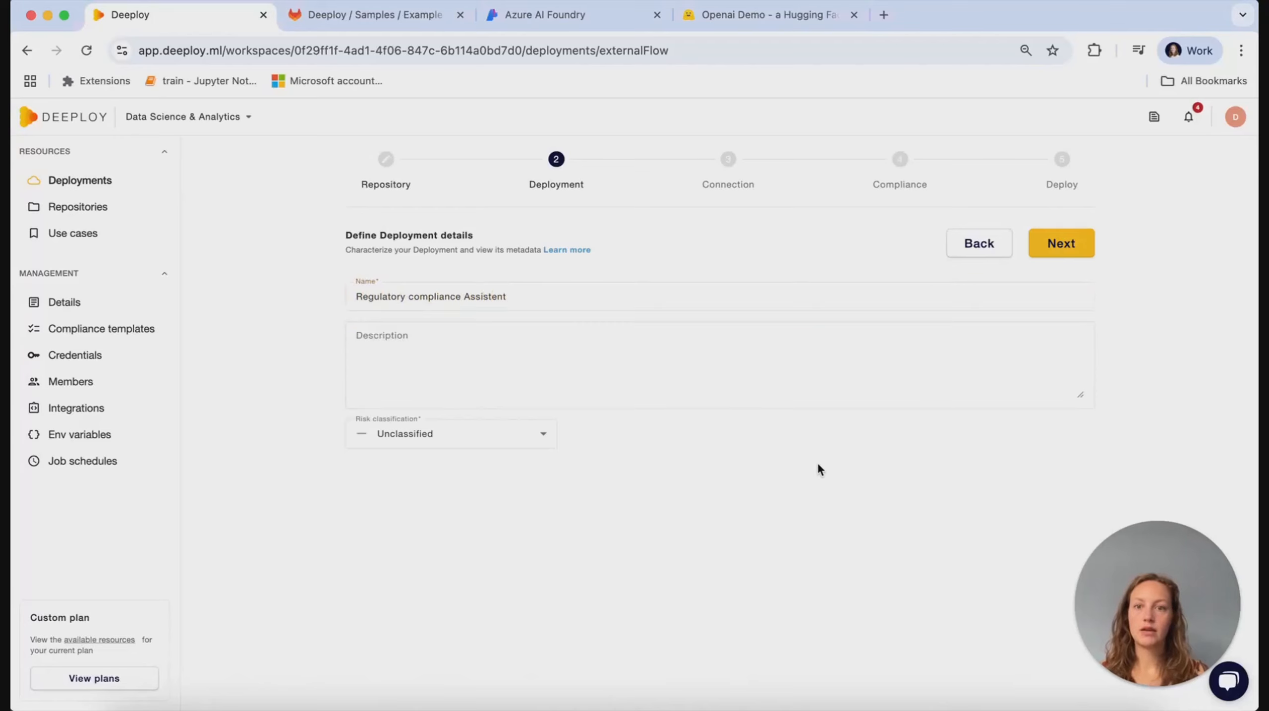
Set the deployment's risk classification to Limited and continue to the connection settings.
left_click(522, 438)
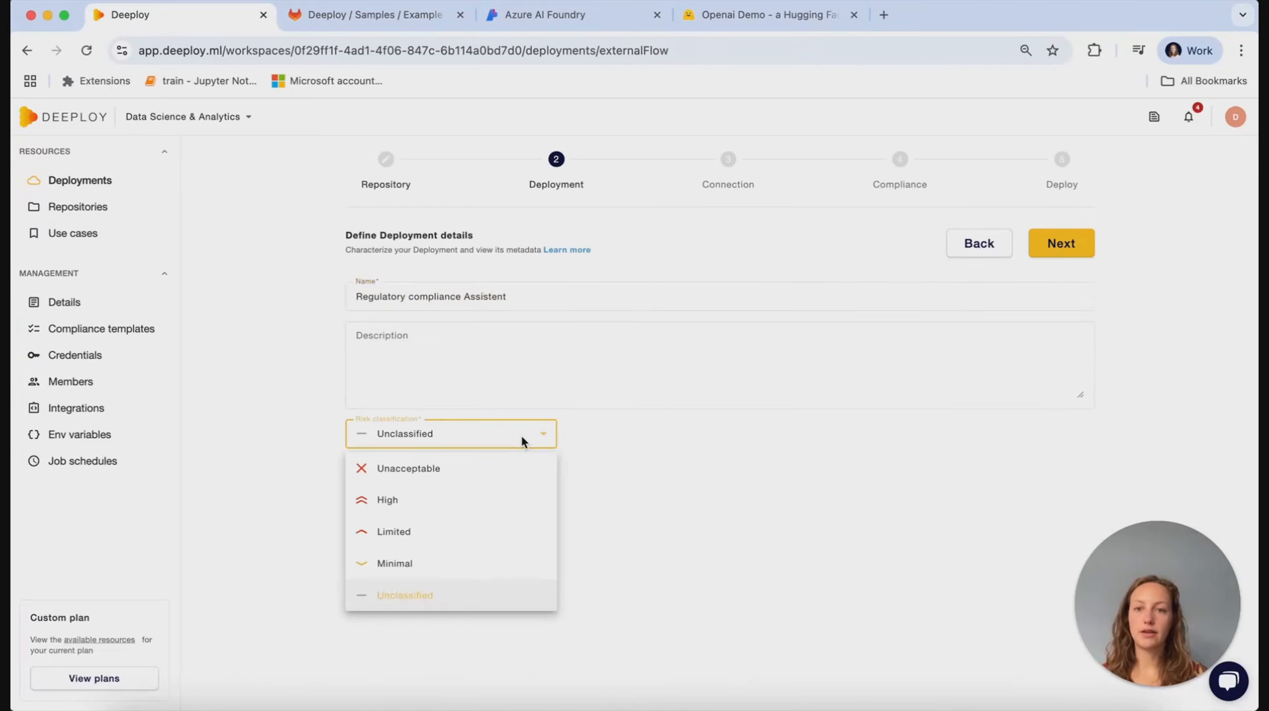
left_click(484, 533)
left_click(1085, 252)
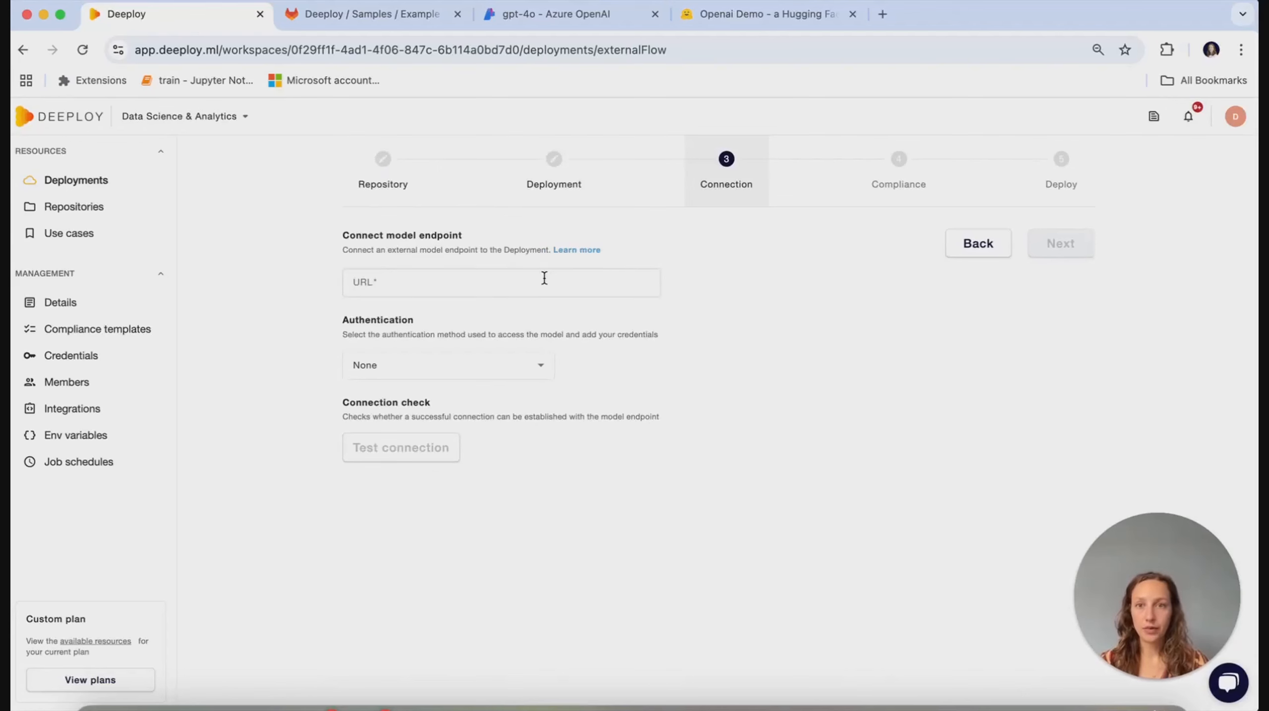
Copy the target URI of the gpt-4o deployment in Azure AI Foundry and paste it as the model endpoint URL in Deeploy.
left_click(572, 18)
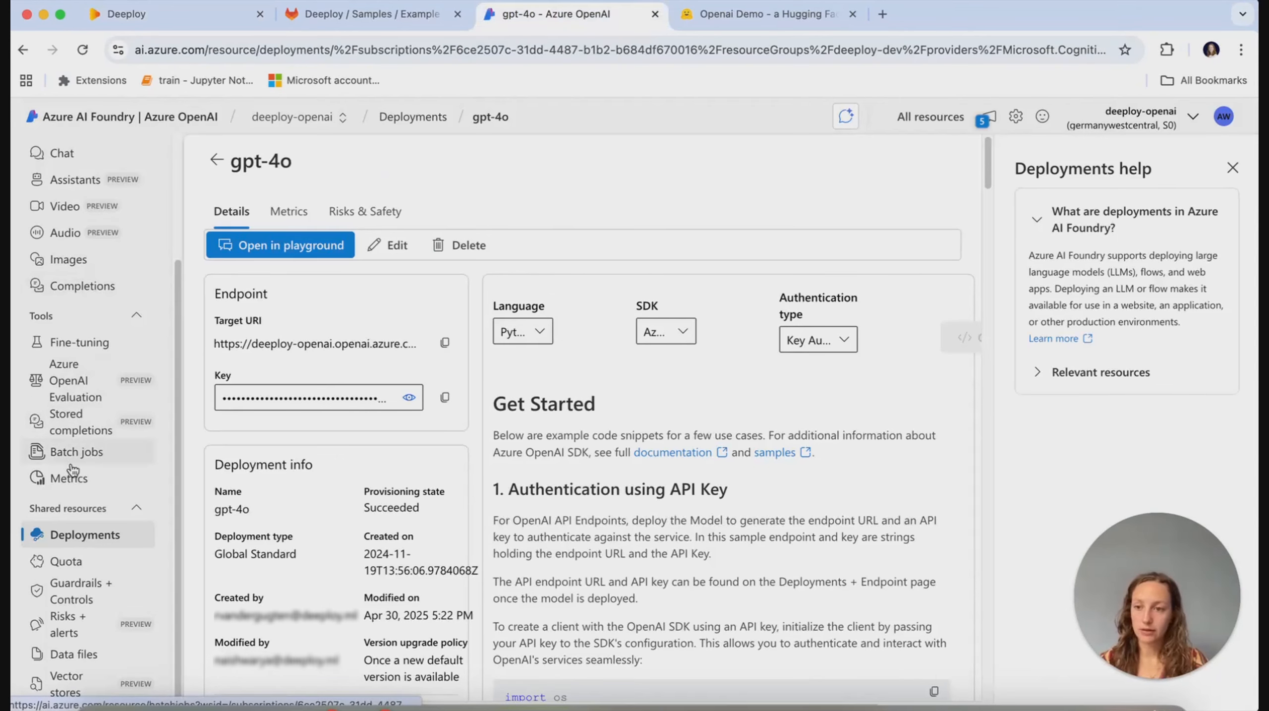
left_click(83, 537)
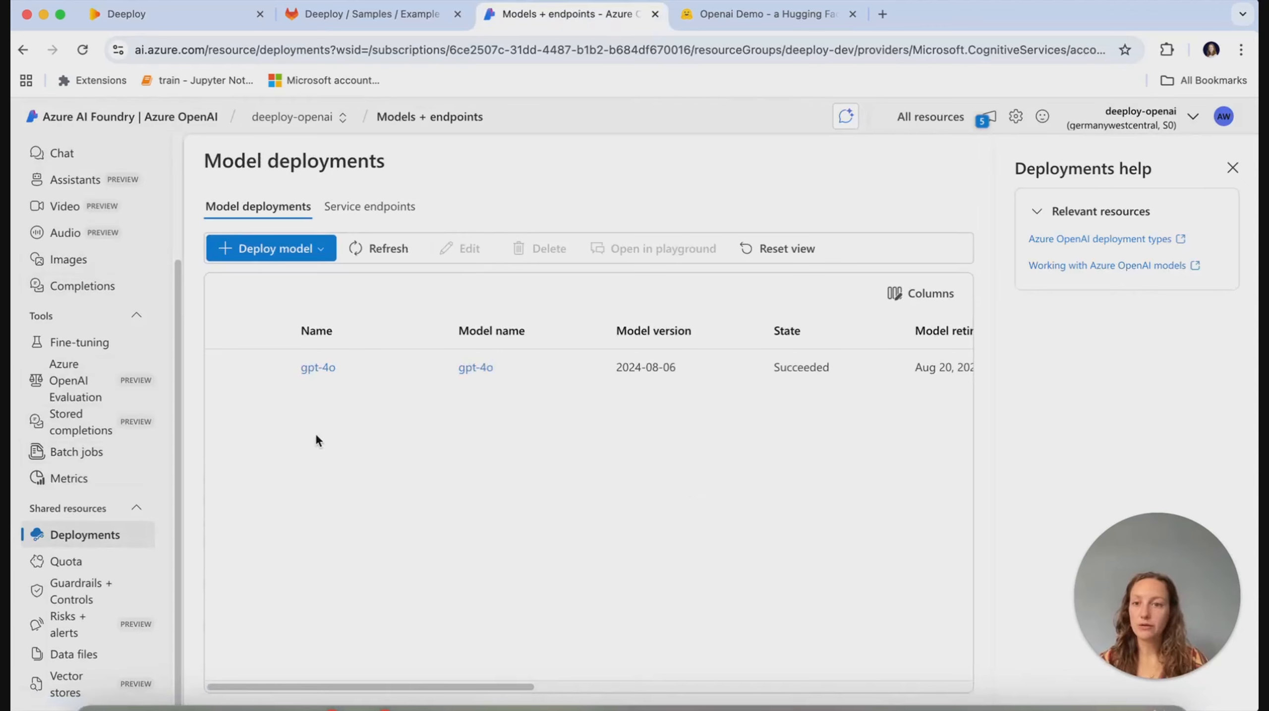
left_click(325, 368)
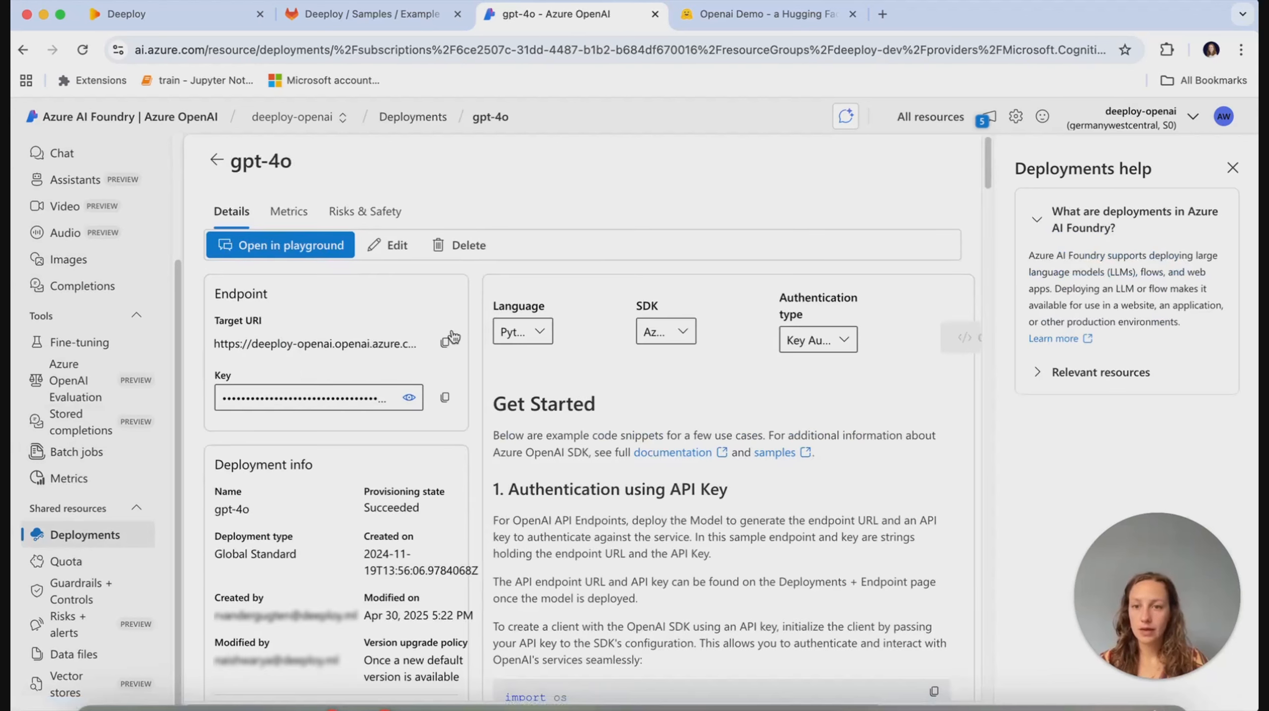
left_click(445, 344)
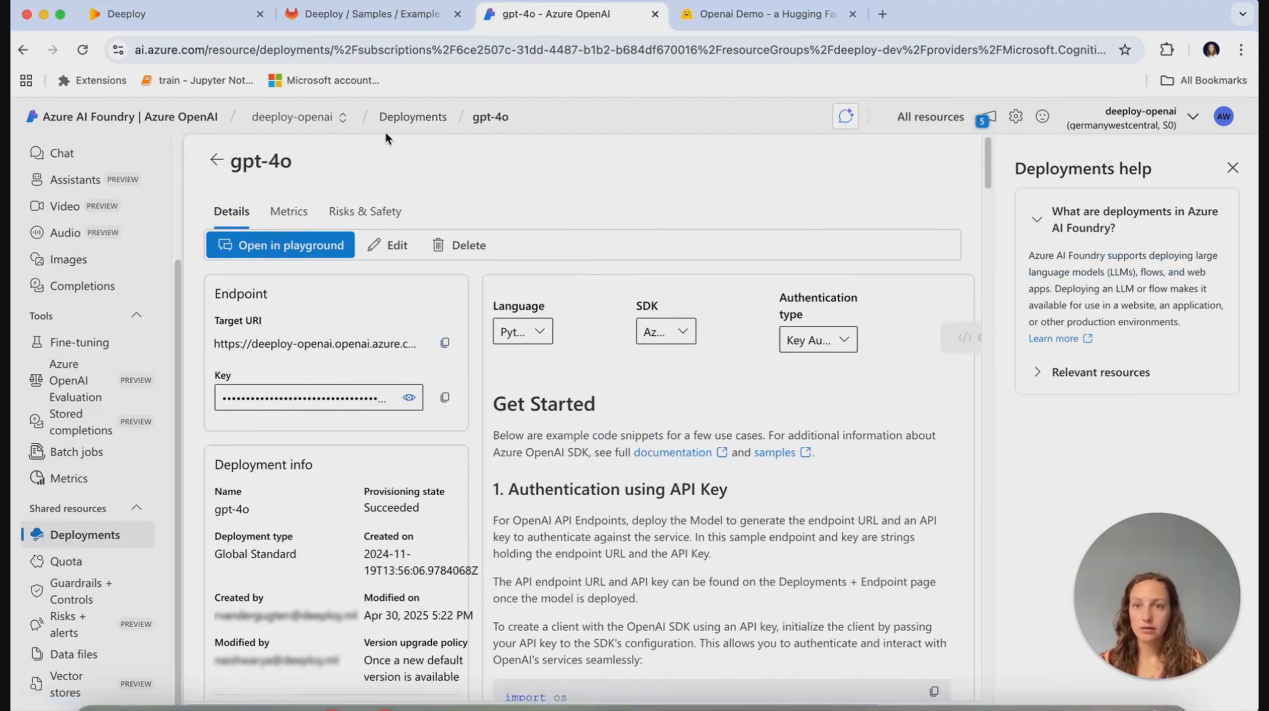
left_click(189, 12)
left_click(412, 287)
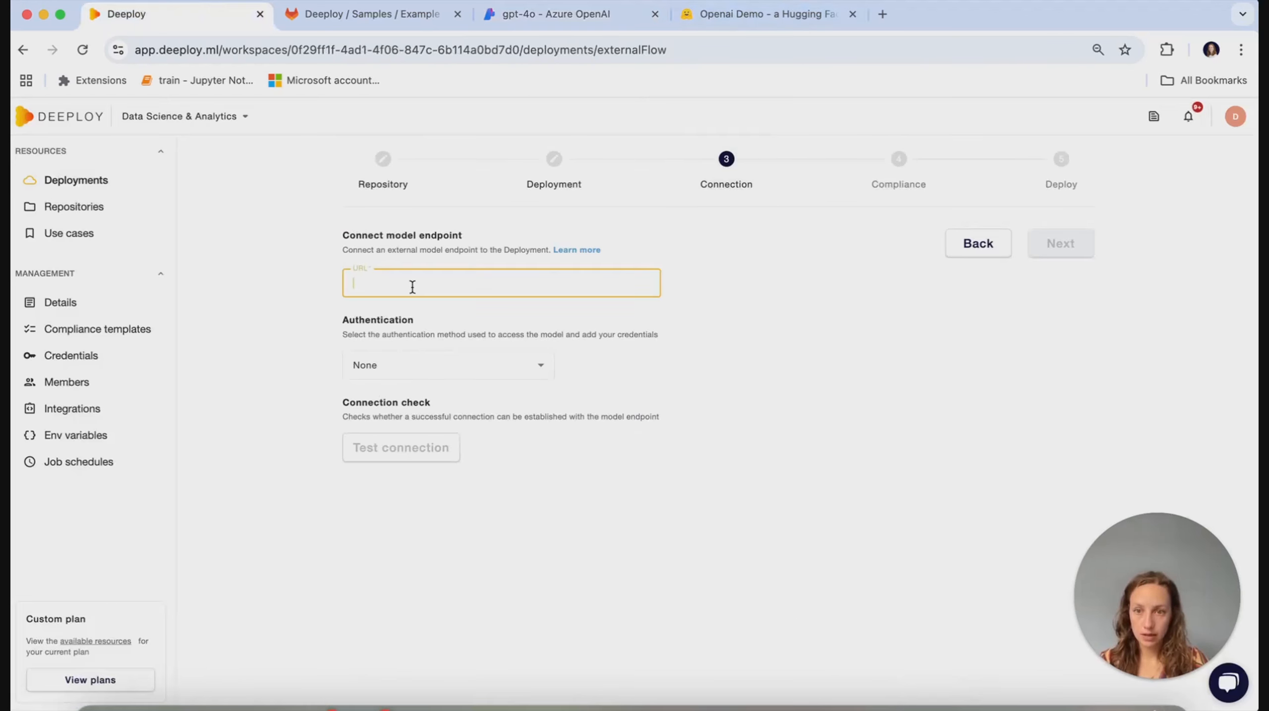
key("super+v")
left_click(785, 280)
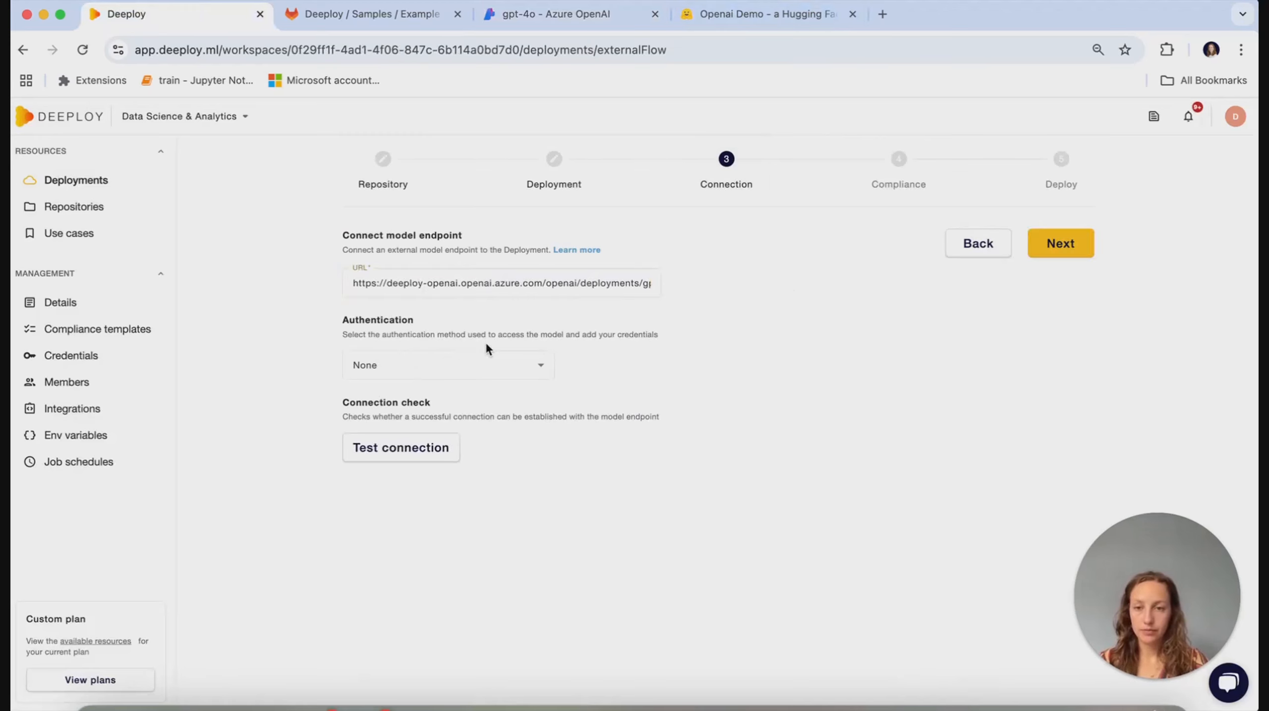
Set the endpoint authentication method to Custom header with the header name "api-key".
left_click(465, 371)
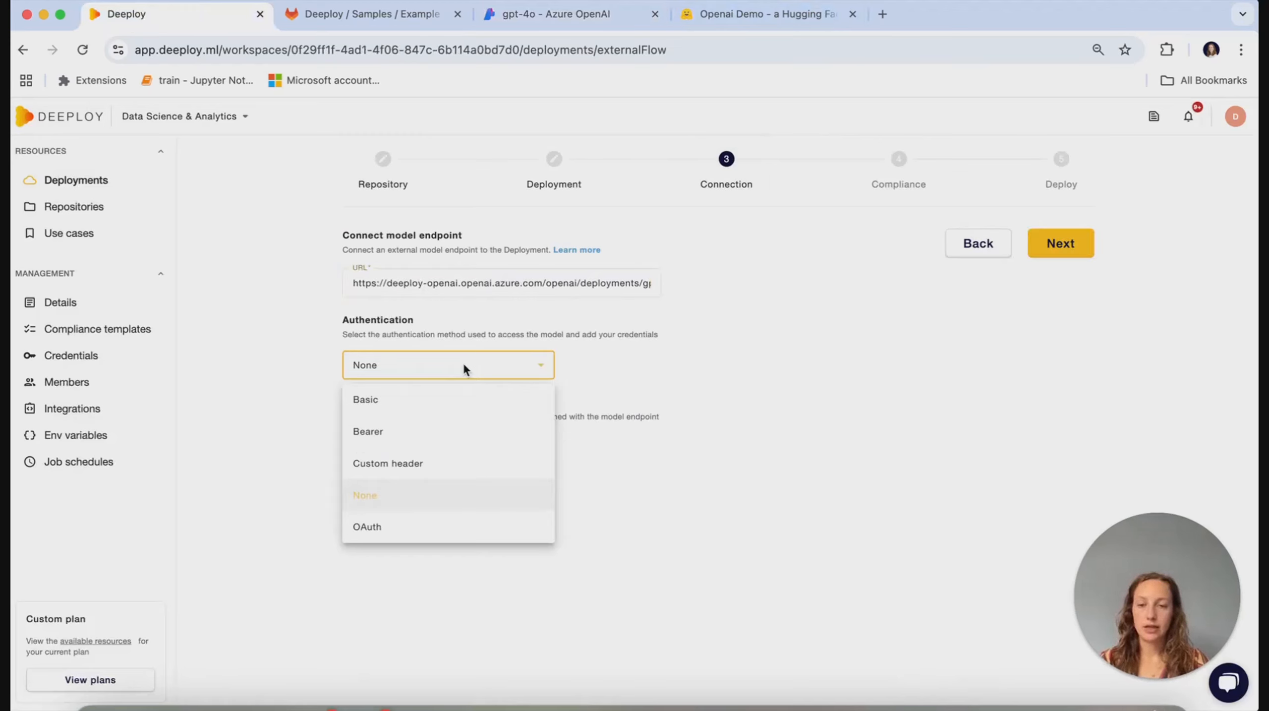
left_click(451, 467)
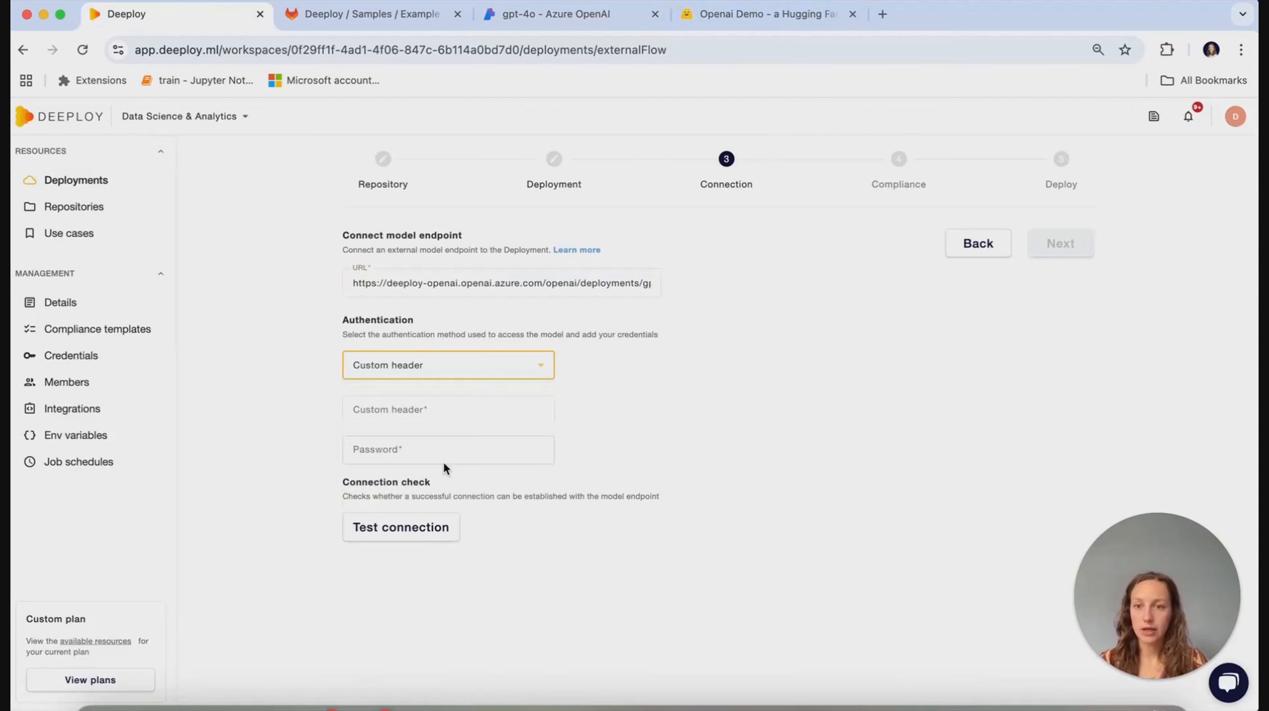
left_click(437, 414)
type("api-")
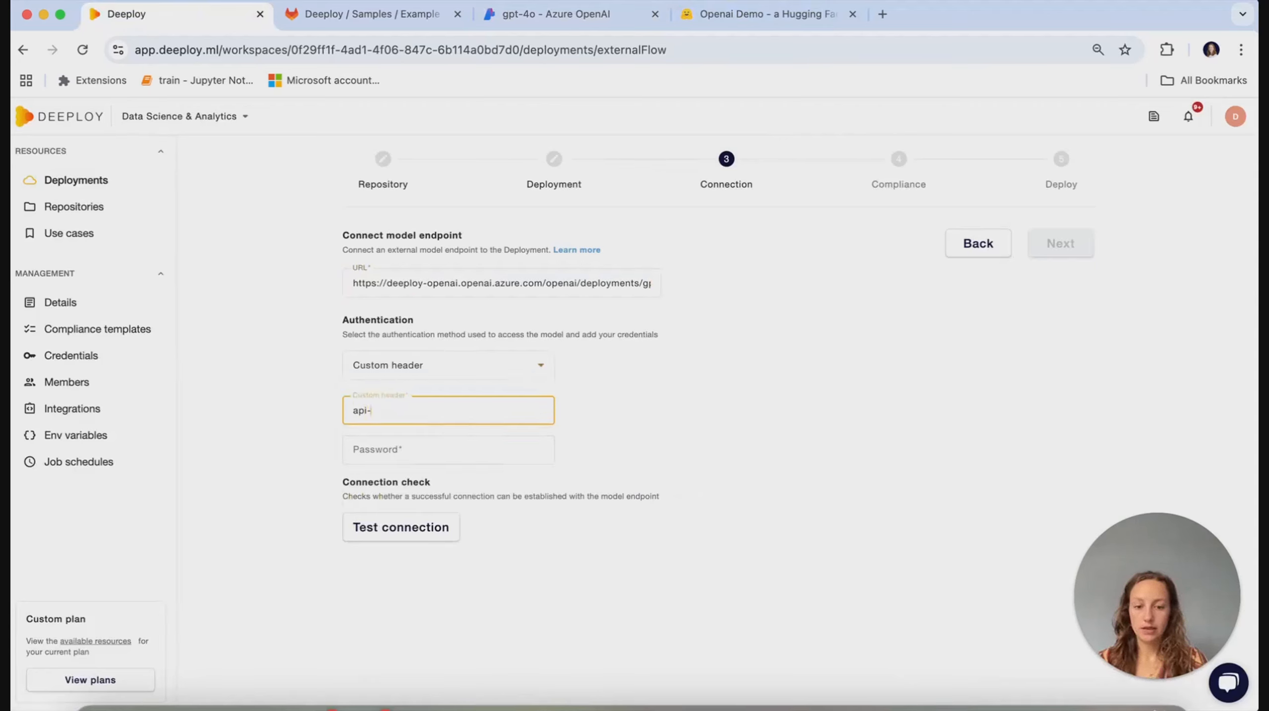
type("key")
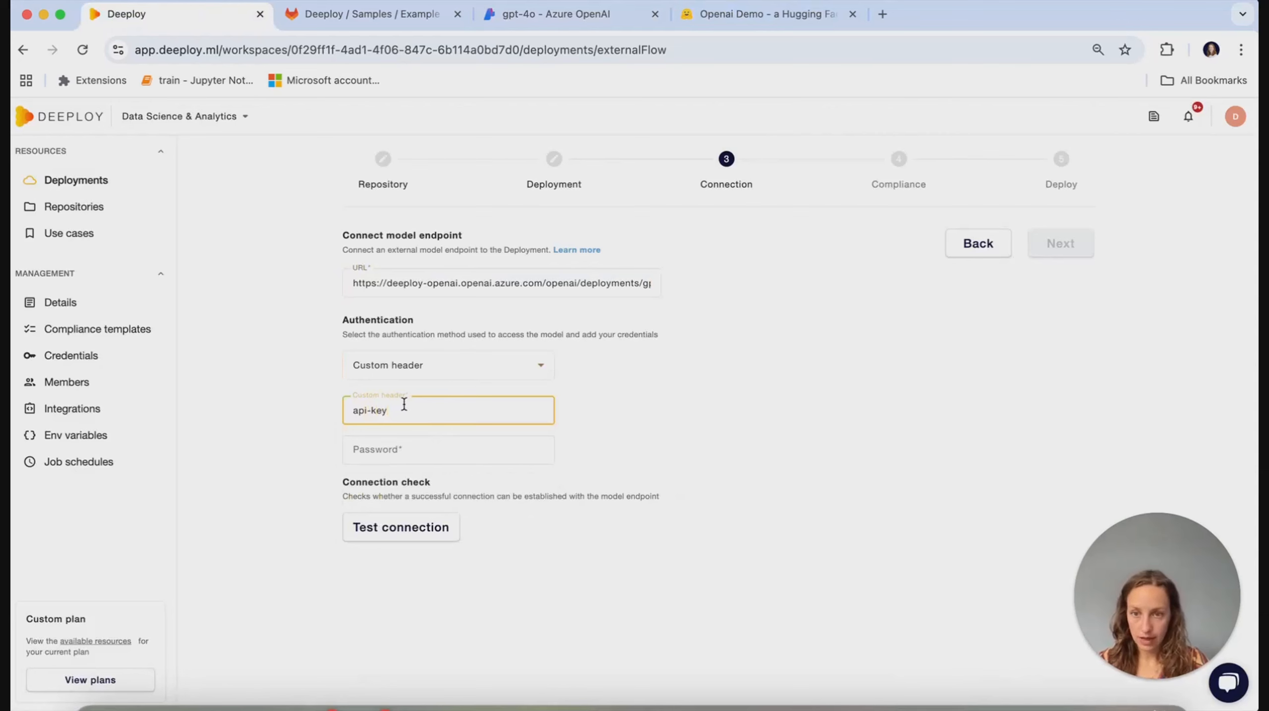
left_click(603, 416)
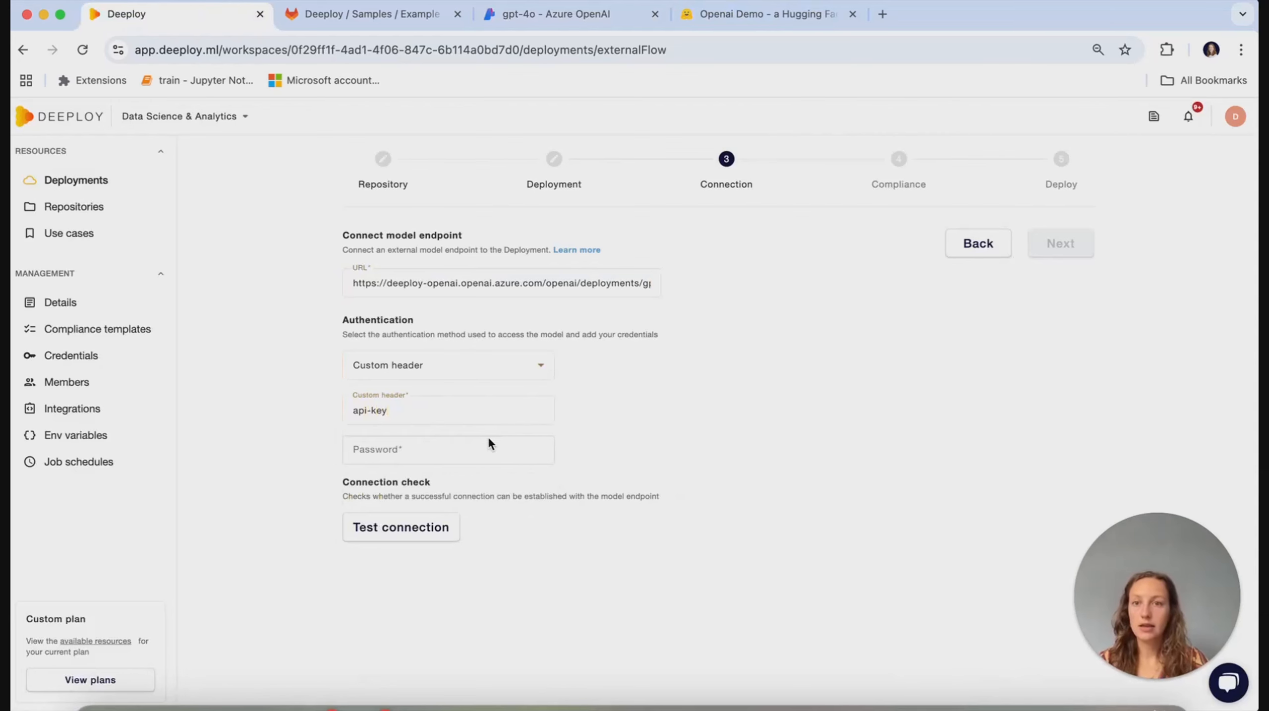
Copy the gpt-4o deployment's API key in Azure AI Foundry and paste it into the custom header's password field in Deeploy.
key("ctrl+Tab")
key("ctrl+Tab")
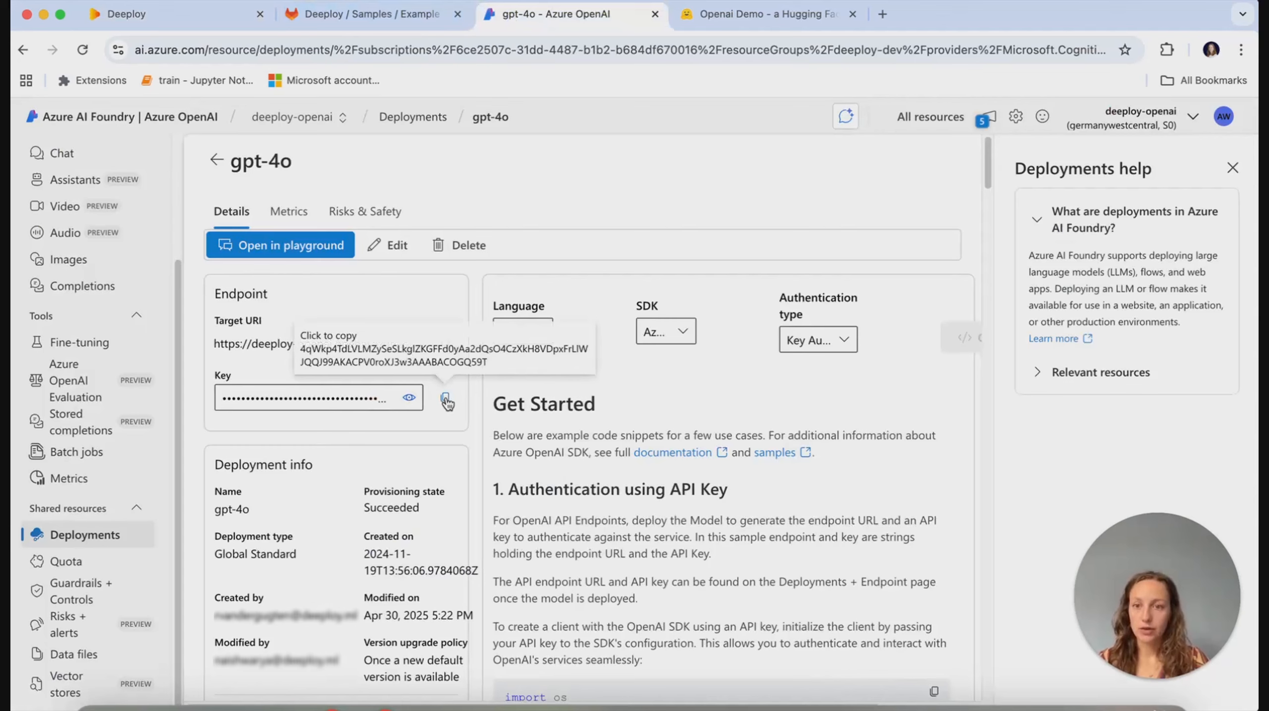
left_click(446, 401)
left_click(447, 401)
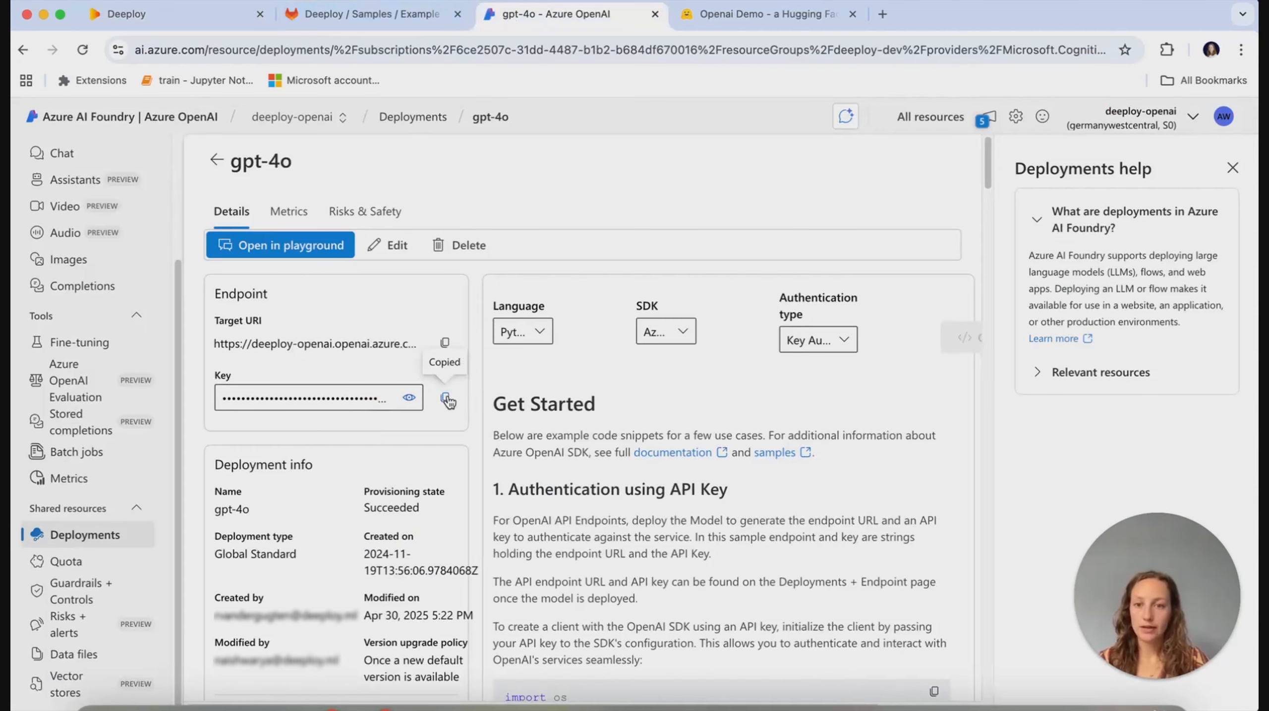
left_click(183, 12)
left_click(424, 454)
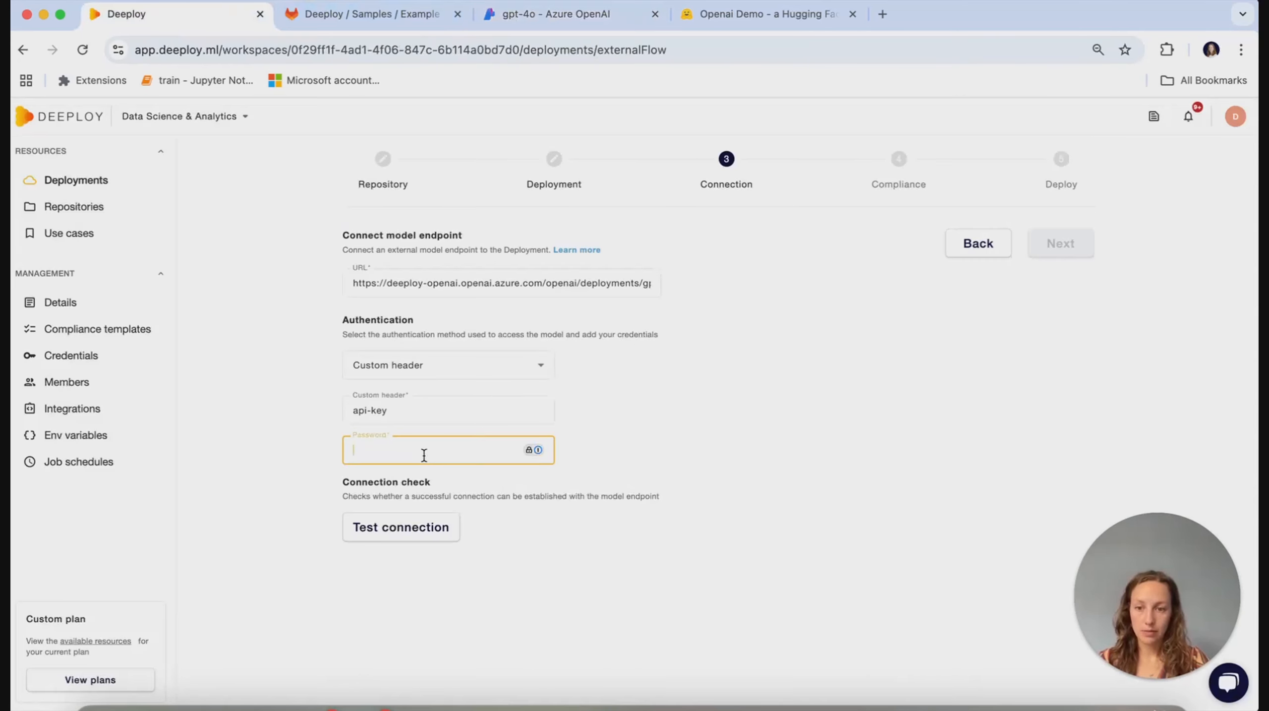
key("super+v")
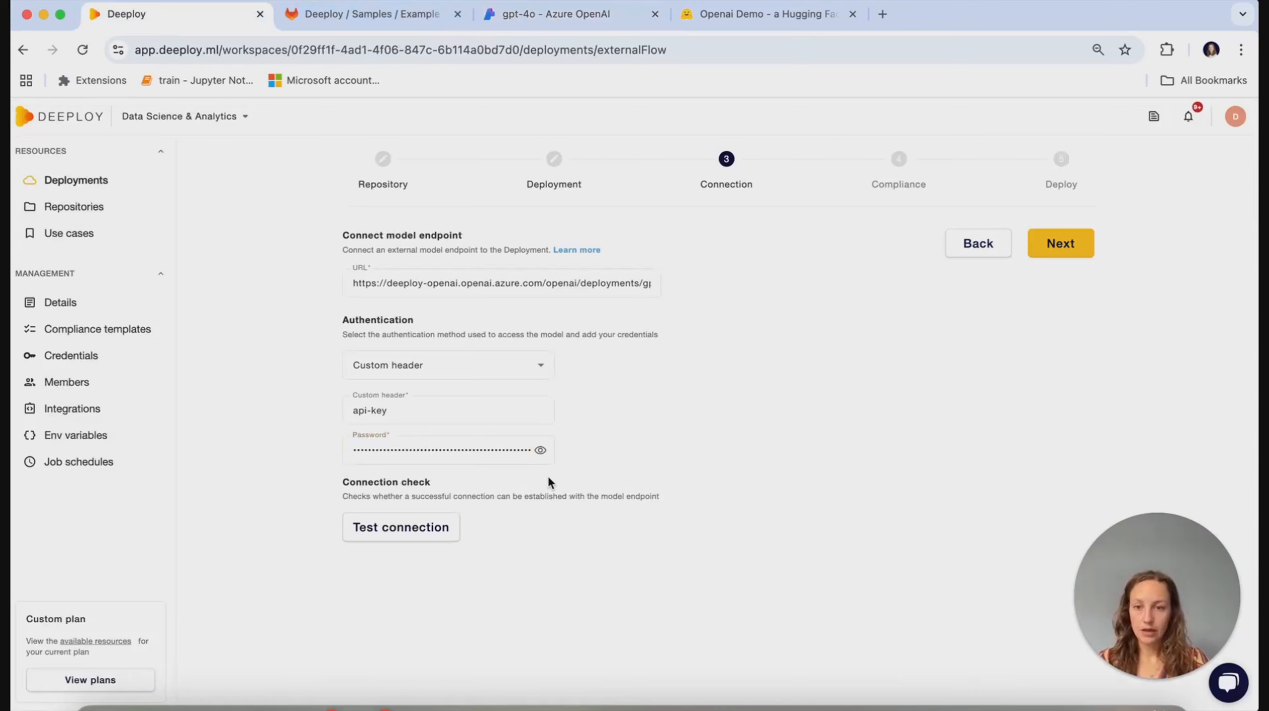
Test the connection to the model endpoint and continue to the compliance settings.
left_click(390, 529)
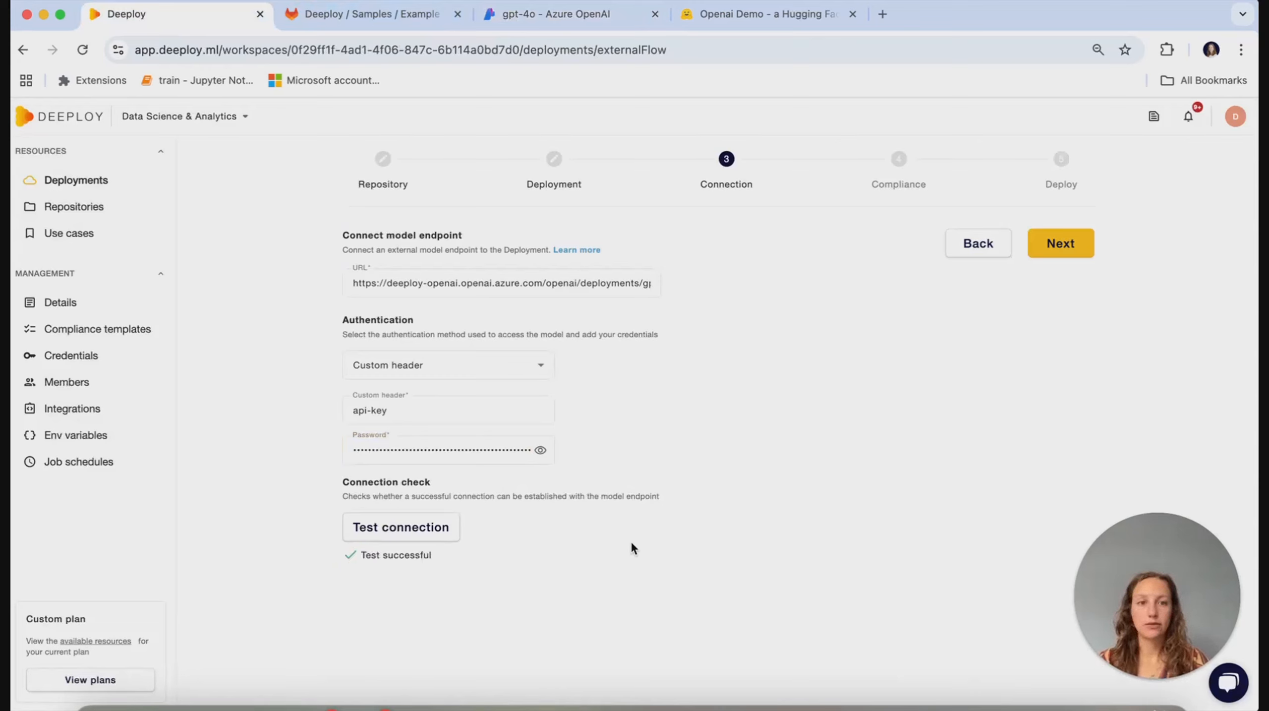
left_click(1063, 243)
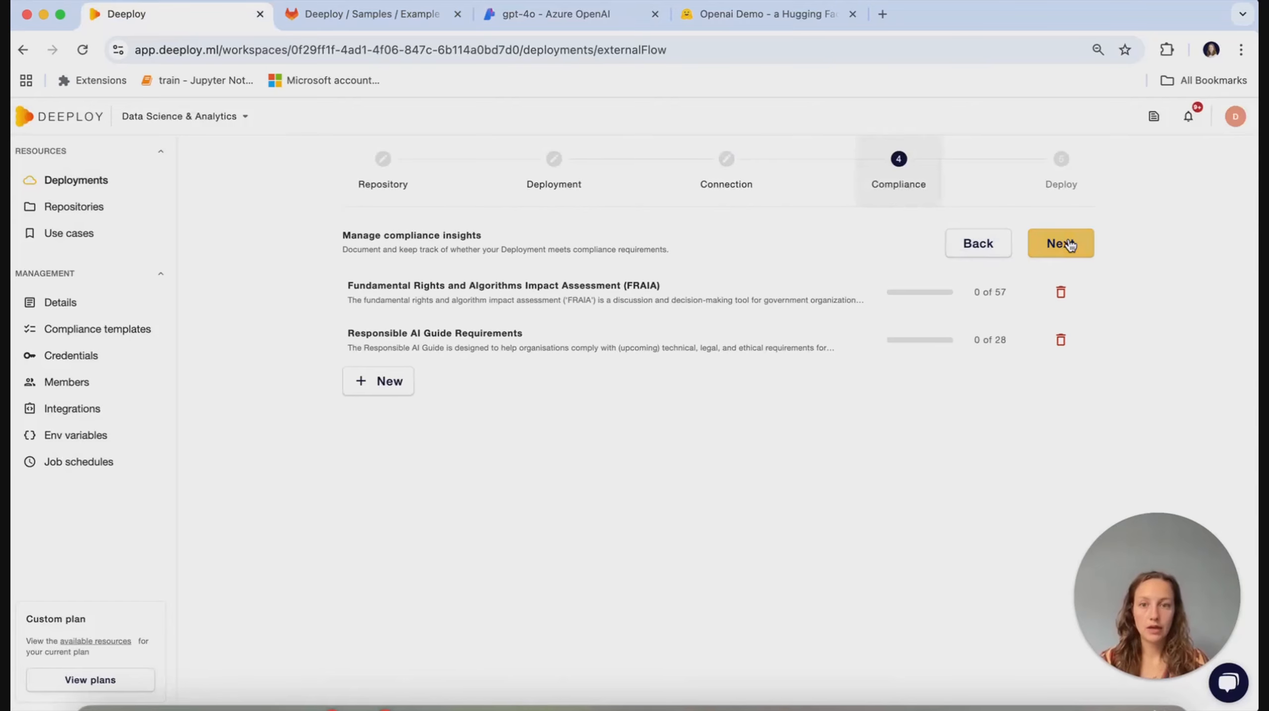
Add the "EU AI Act | Data and data governance (Article 10)" documentation template to the deployment's compliance insights.
left_click(383, 381)
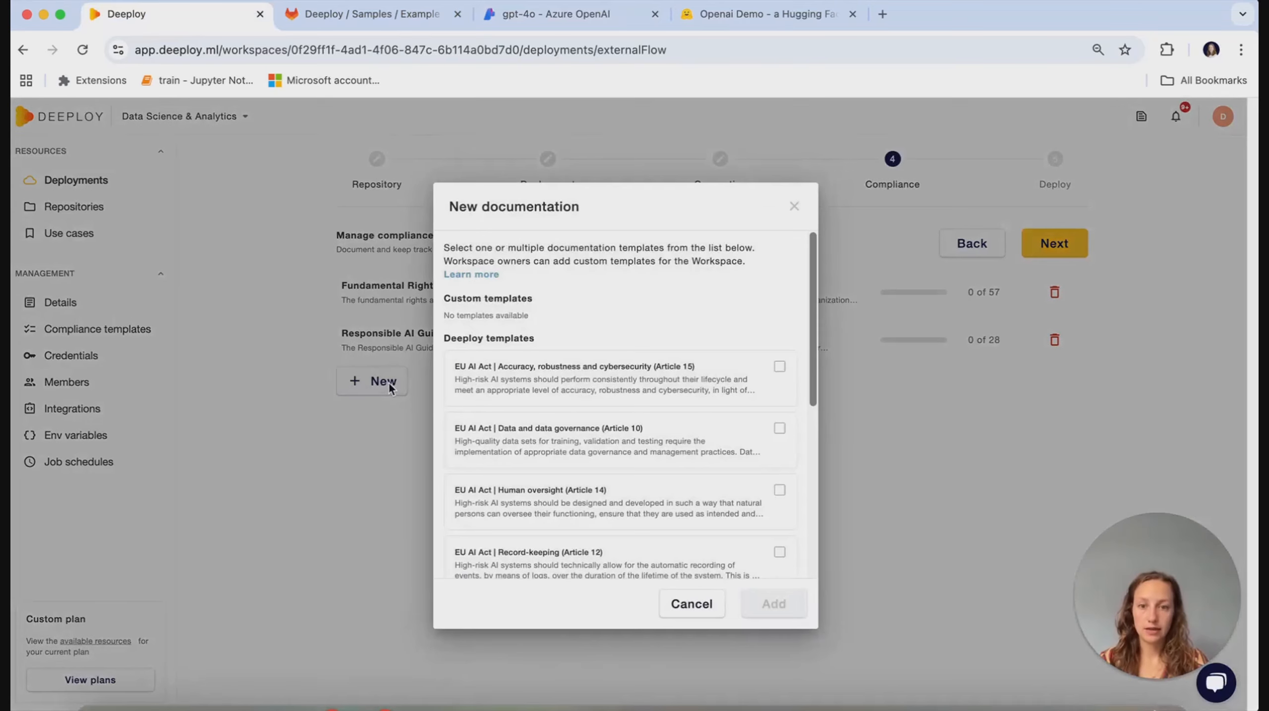
left_click(780, 429)
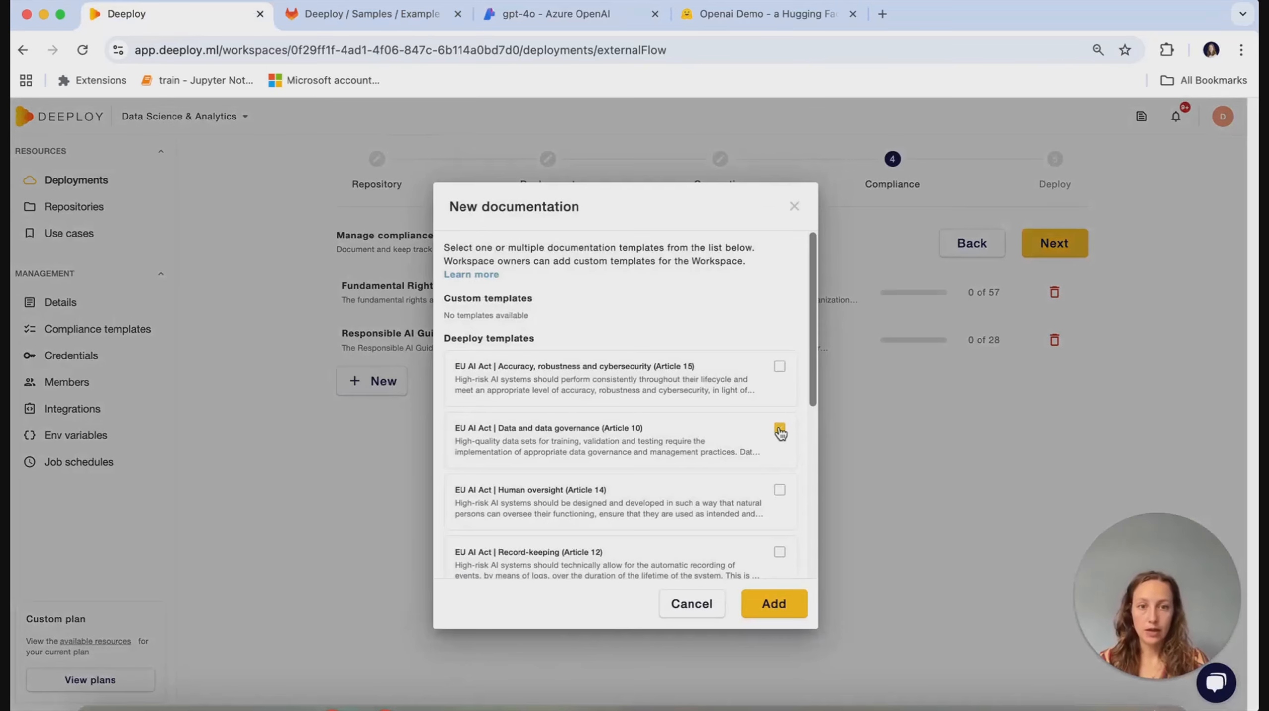
left_click(776, 603)
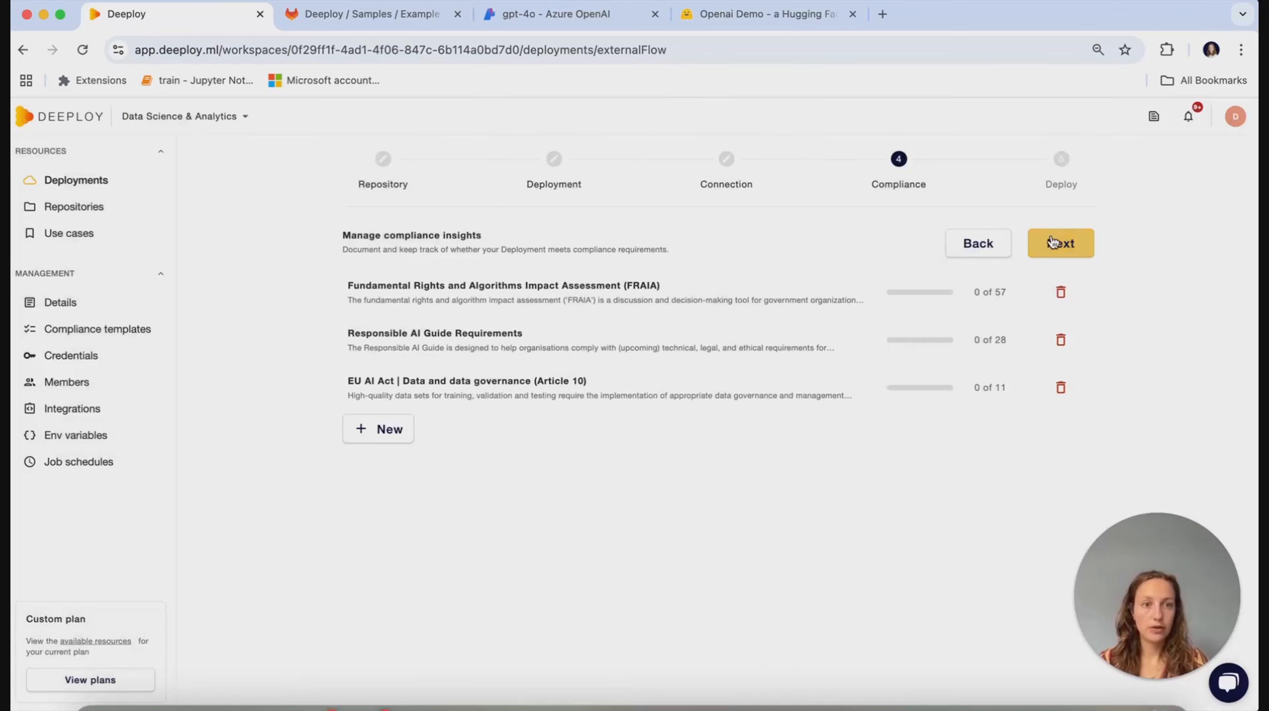
Finish the setup to create the deployment and open its "Deployment created" event.
left_click(1053, 243)
left_click(1060, 241)
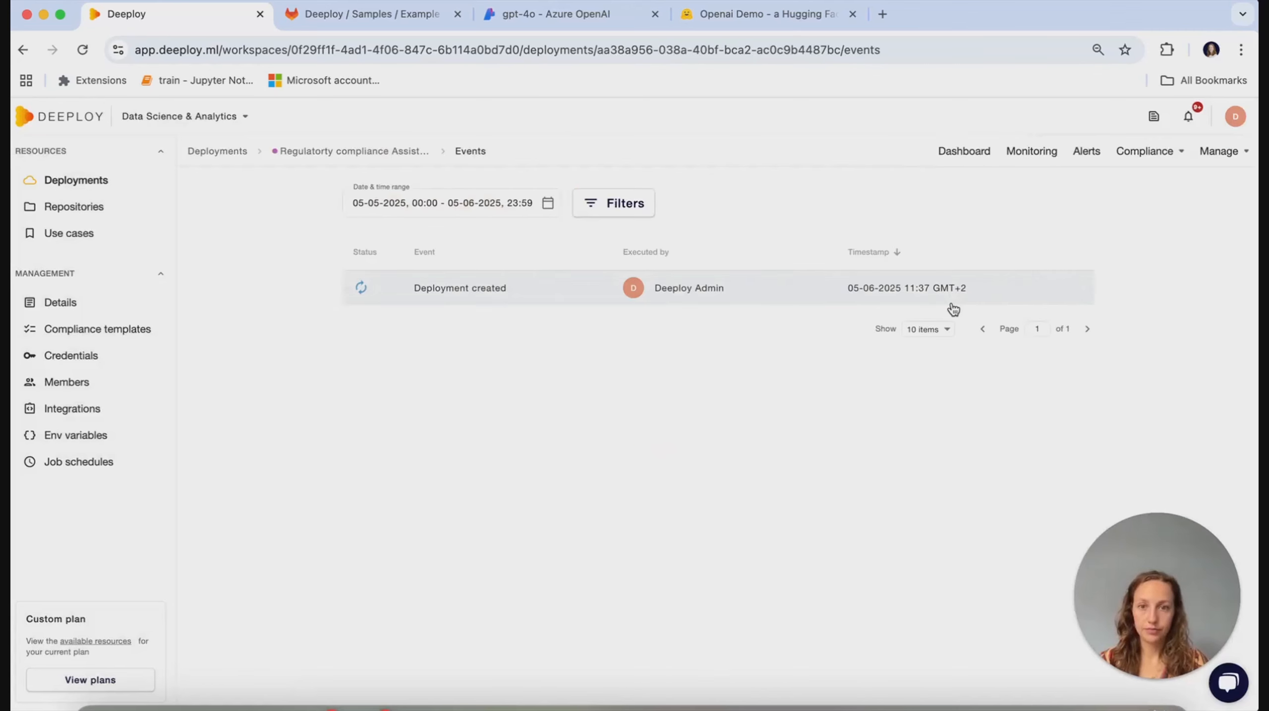
left_click(498, 287)
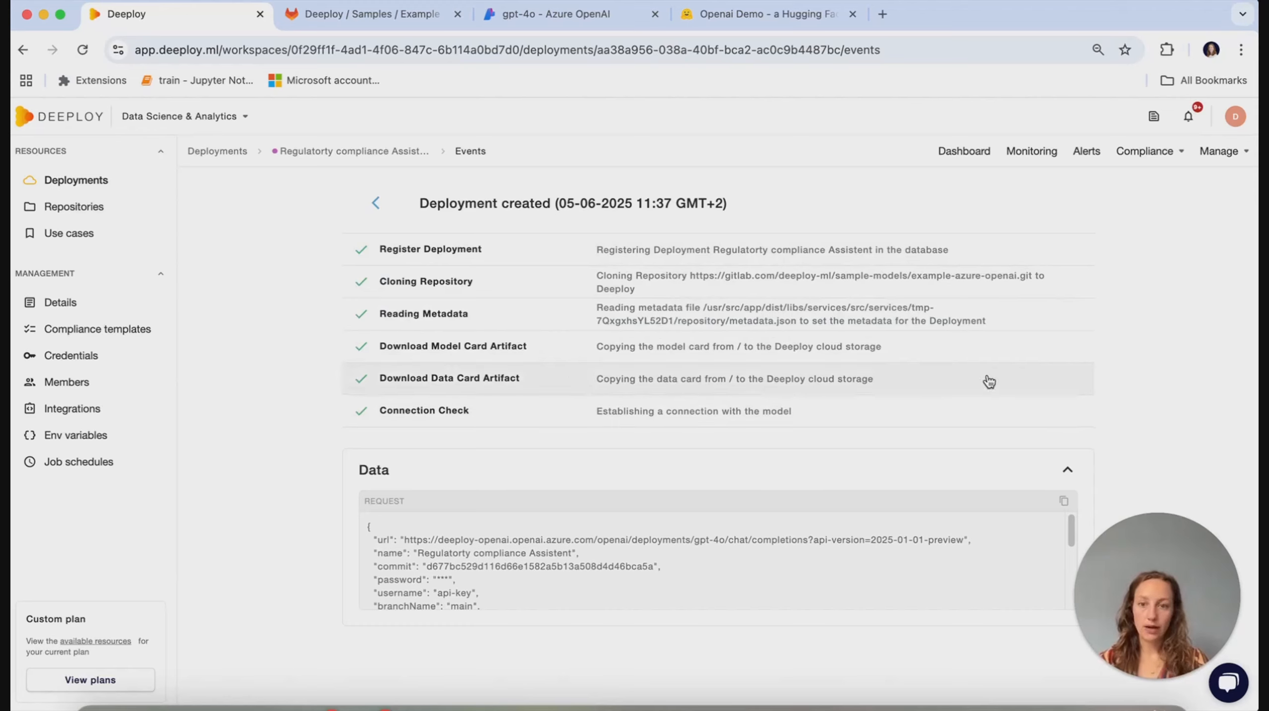
Test the deployment by making a prediction with the example input, without saving prediction logs.
left_click(1219, 152)
left_click(1170, 326)
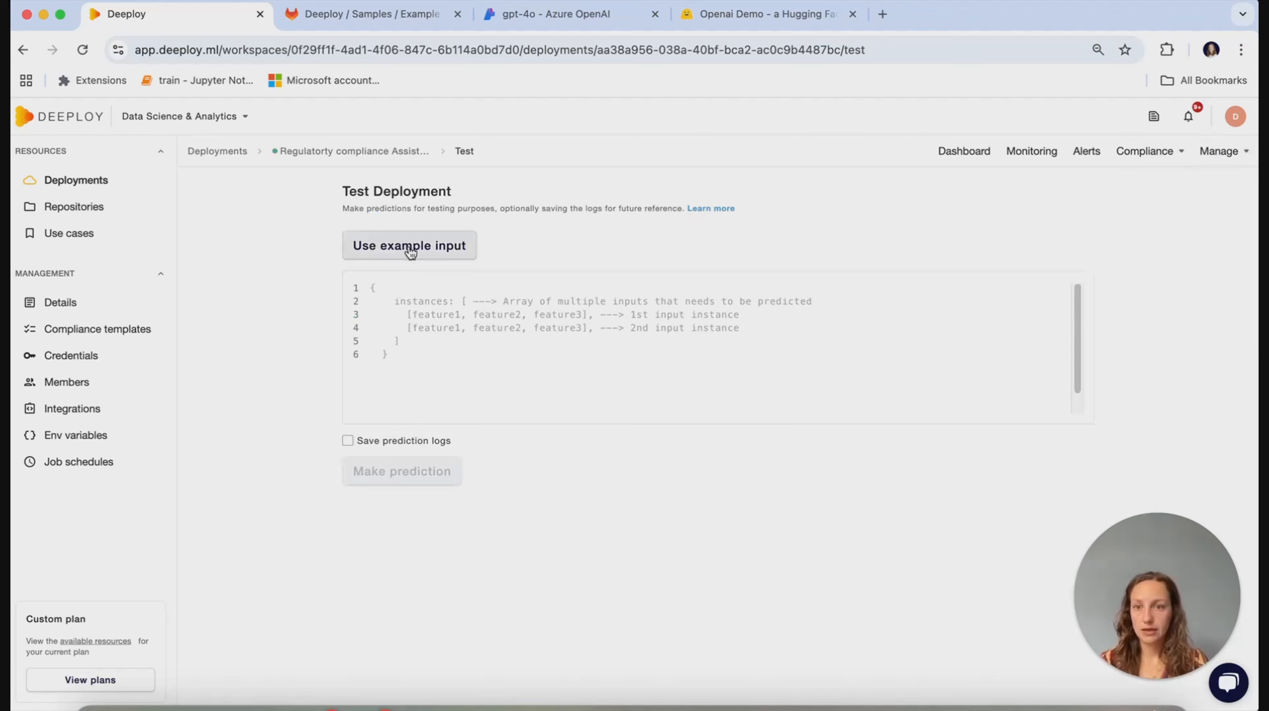
left_click(411, 246)
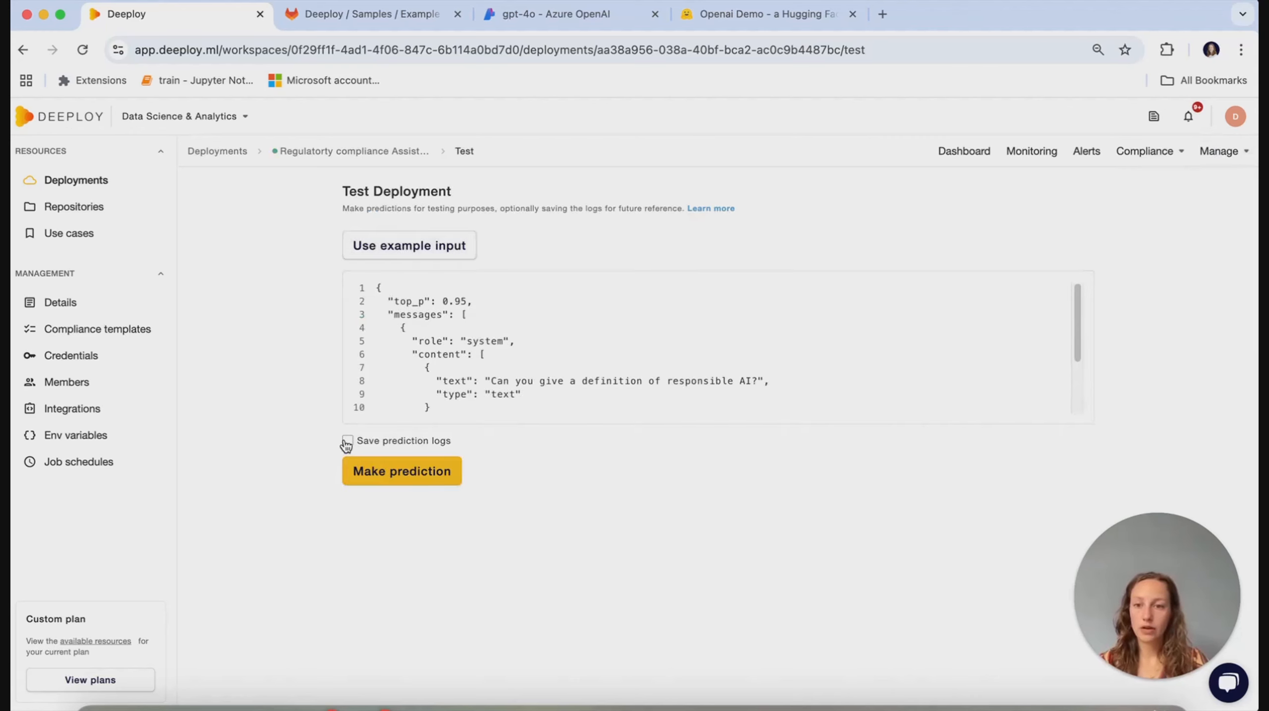
left_click(368, 473)
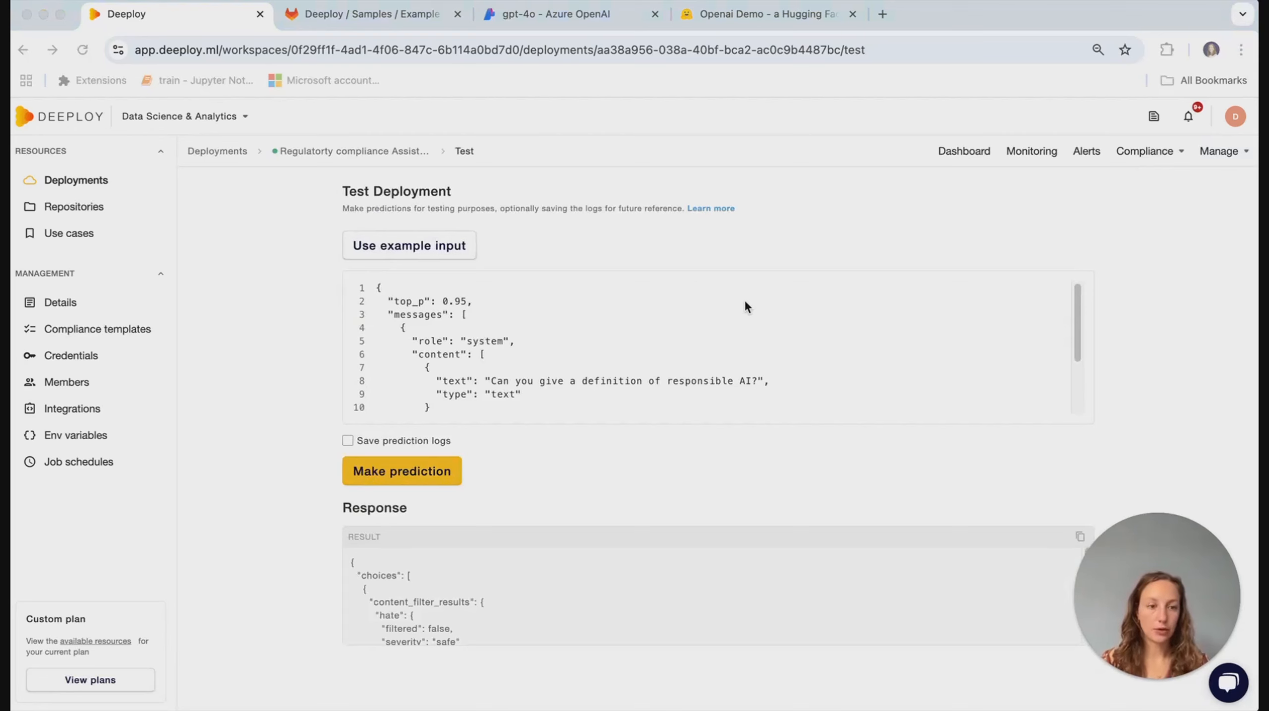
Open the deployment's details and show its API links.
left_click(1220, 155)
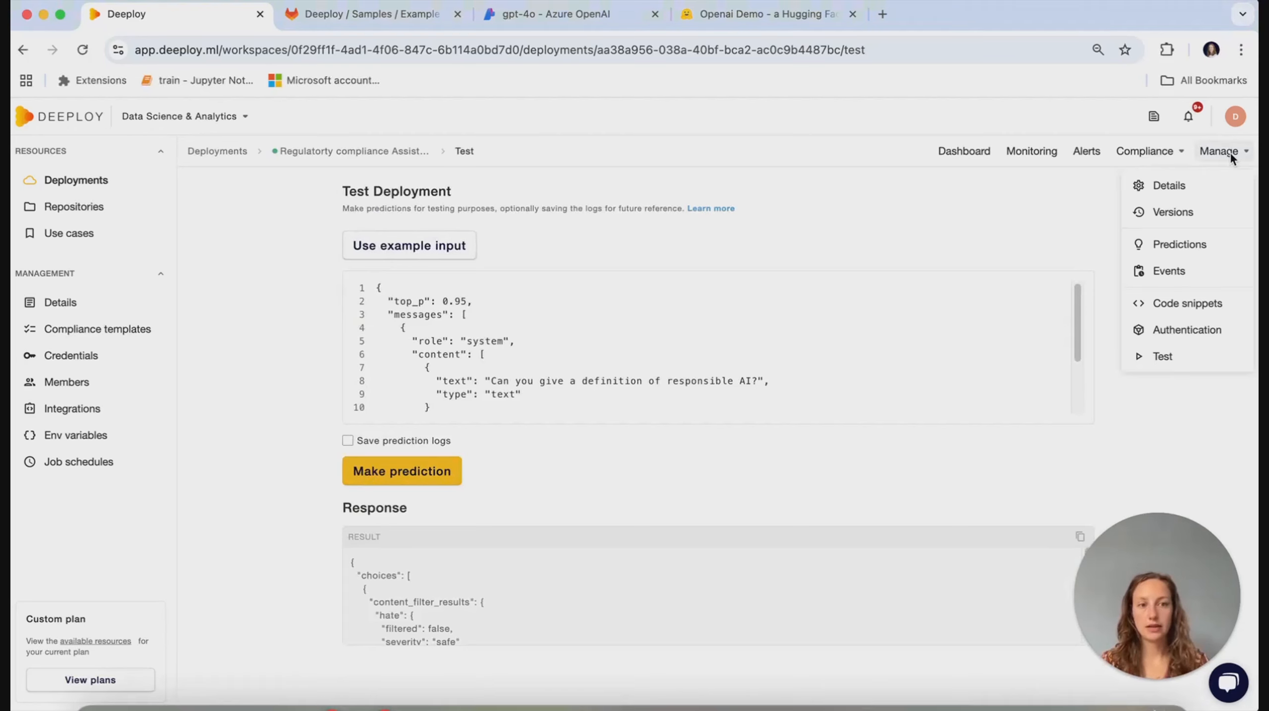
left_click(1177, 186)
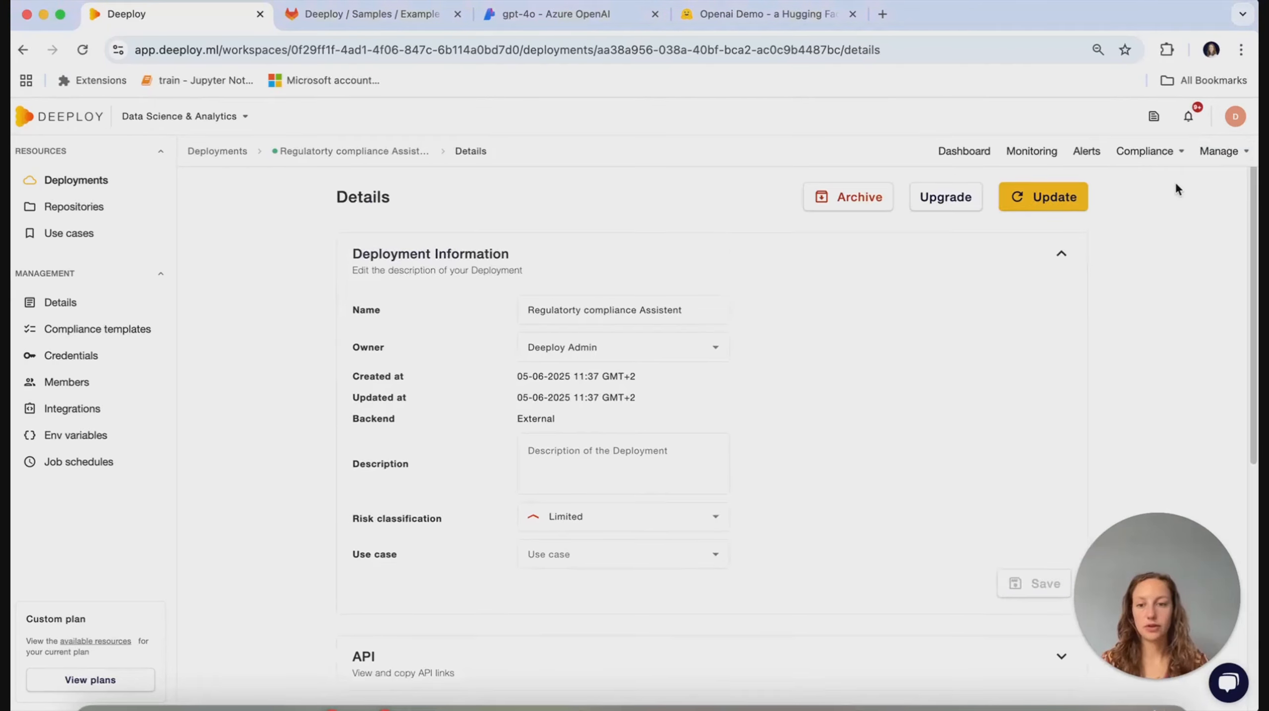
scroll(1122, 226, "down", 7)
left_click(860, 310)
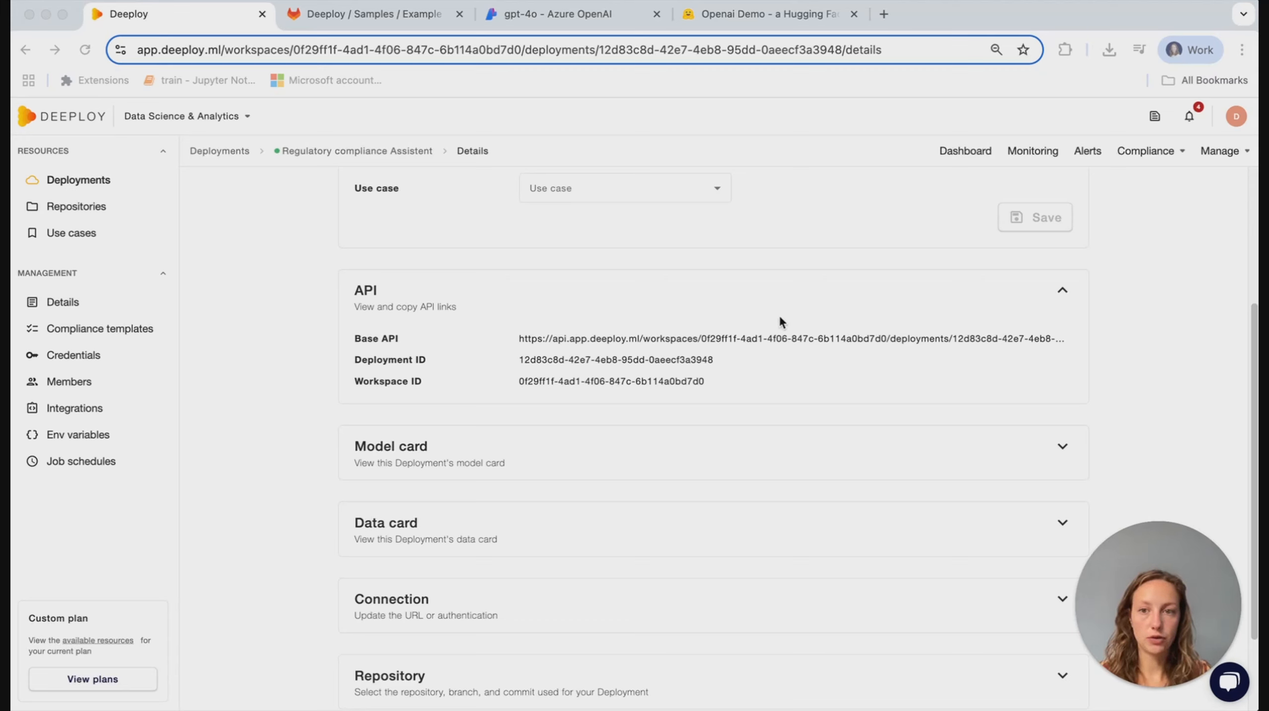
Create a deployment authentication token named "token" that can be used to submit evaluations.
left_click(1224, 151)
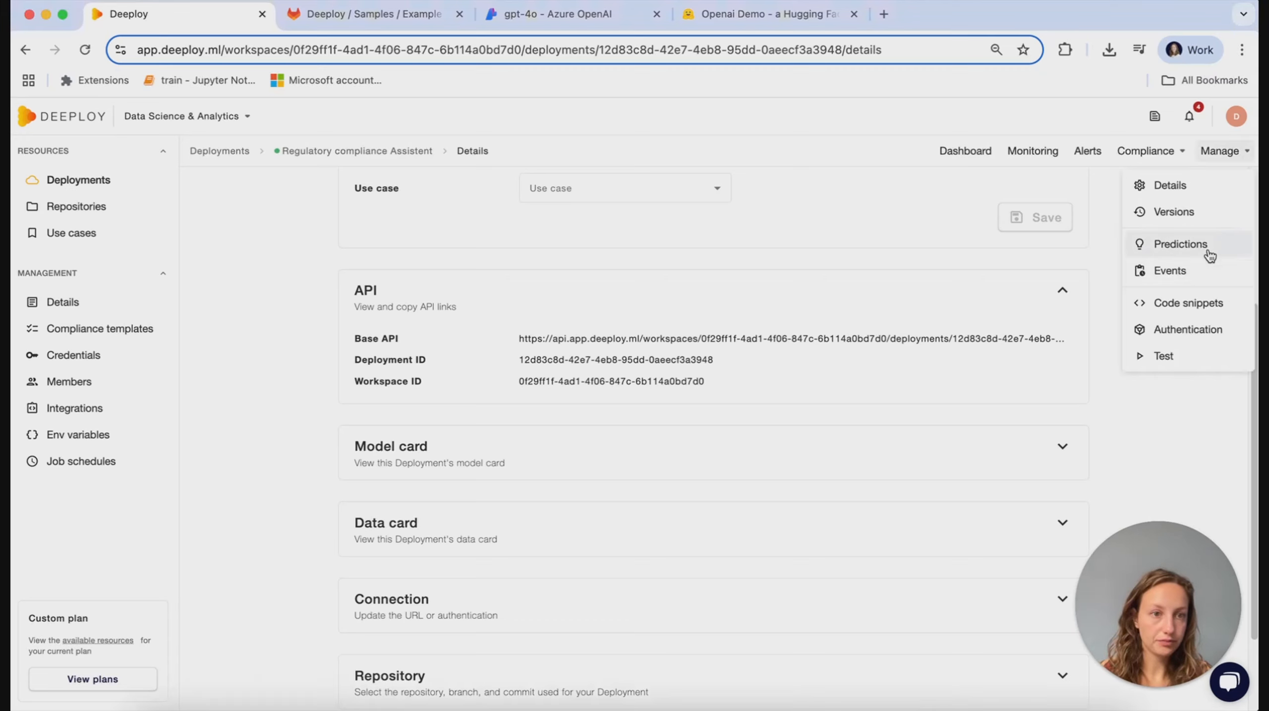
left_click(1172, 329)
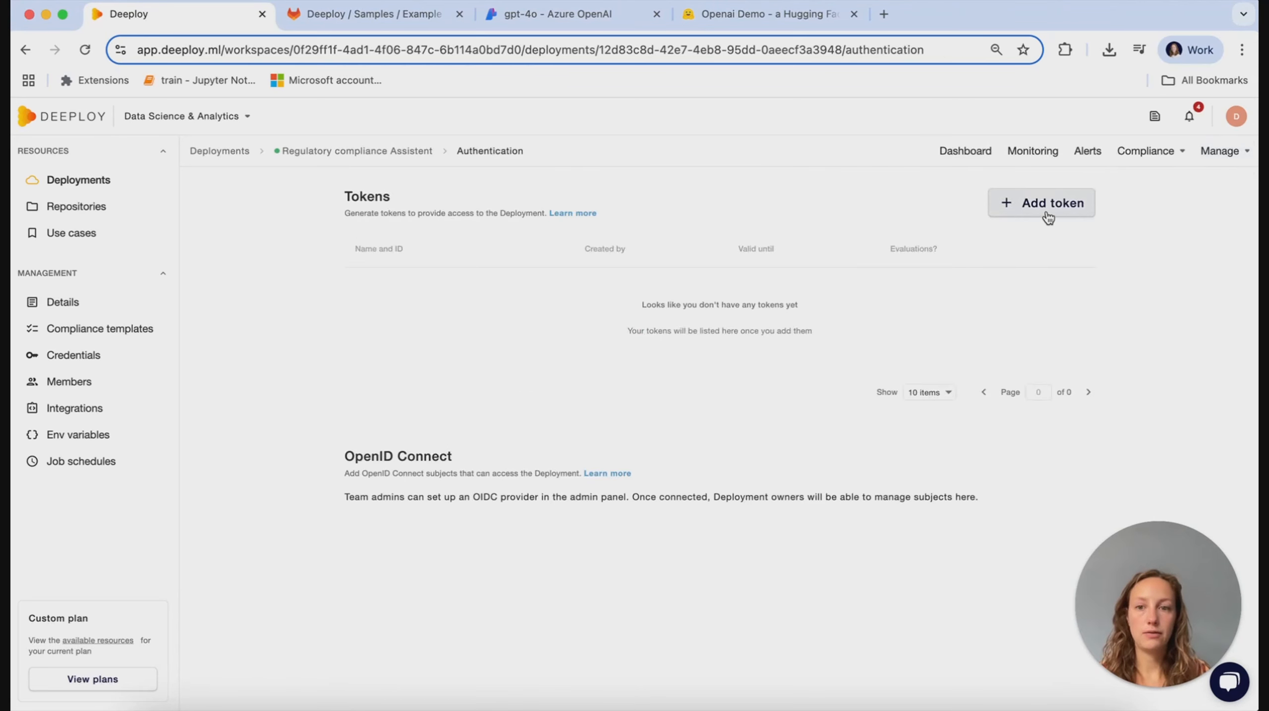
left_click(1052, 208)
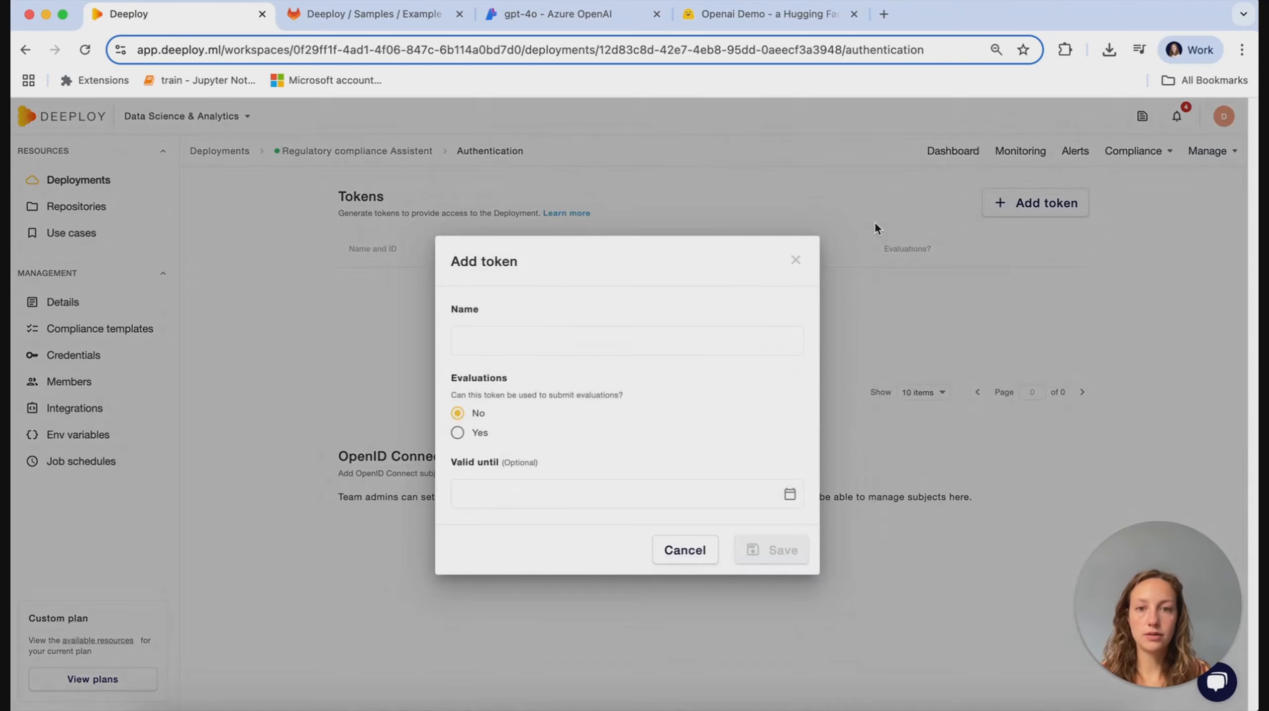
left_click(581, 338)
type("token")
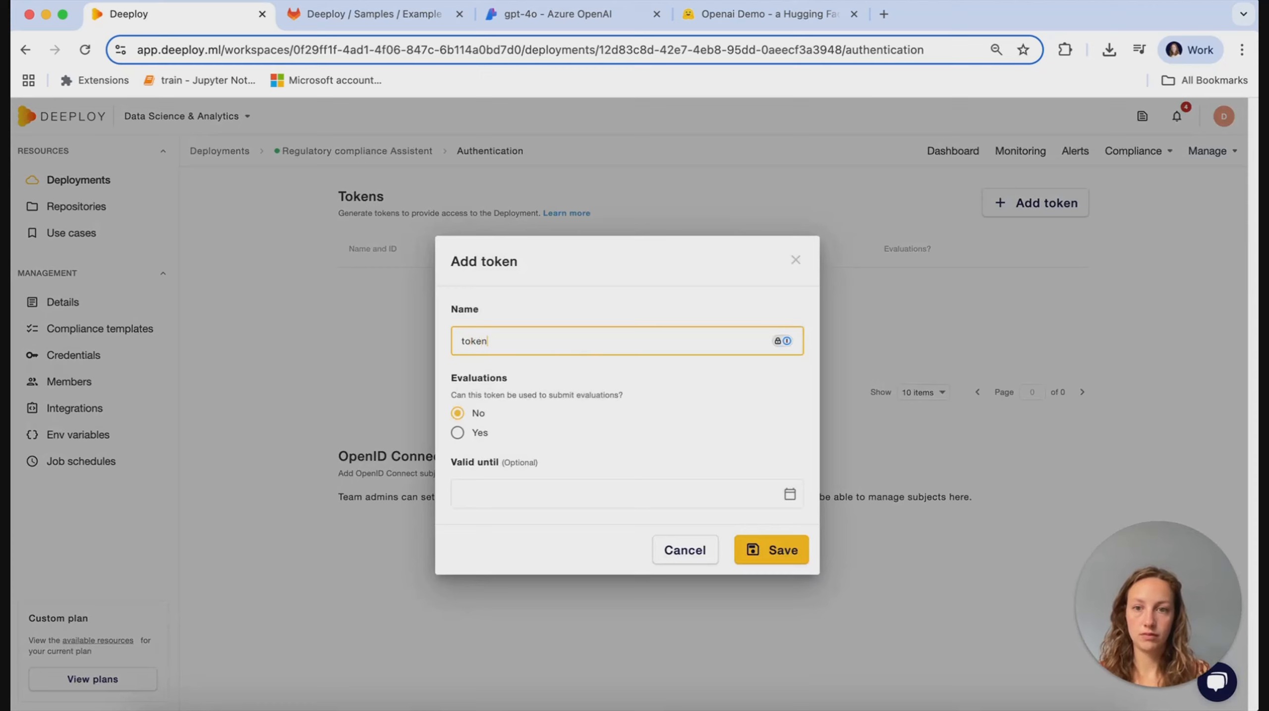
left_click(653, 410)
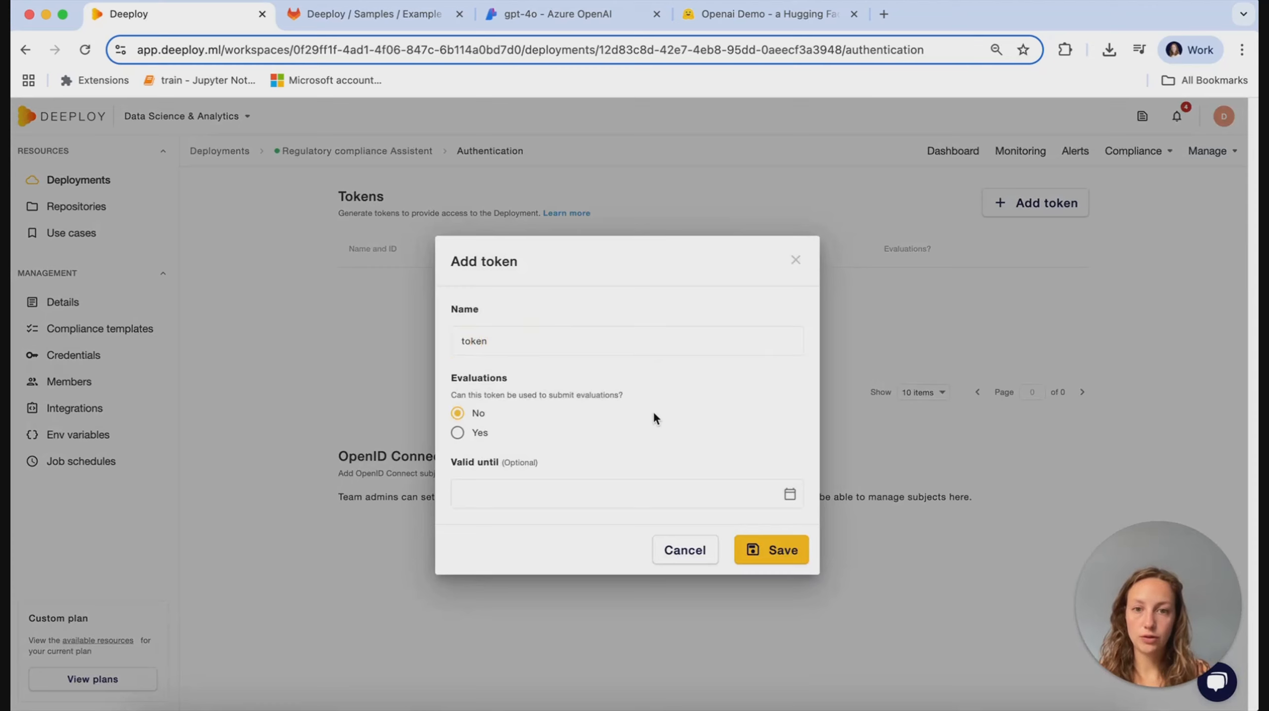
left_click(458, 434)
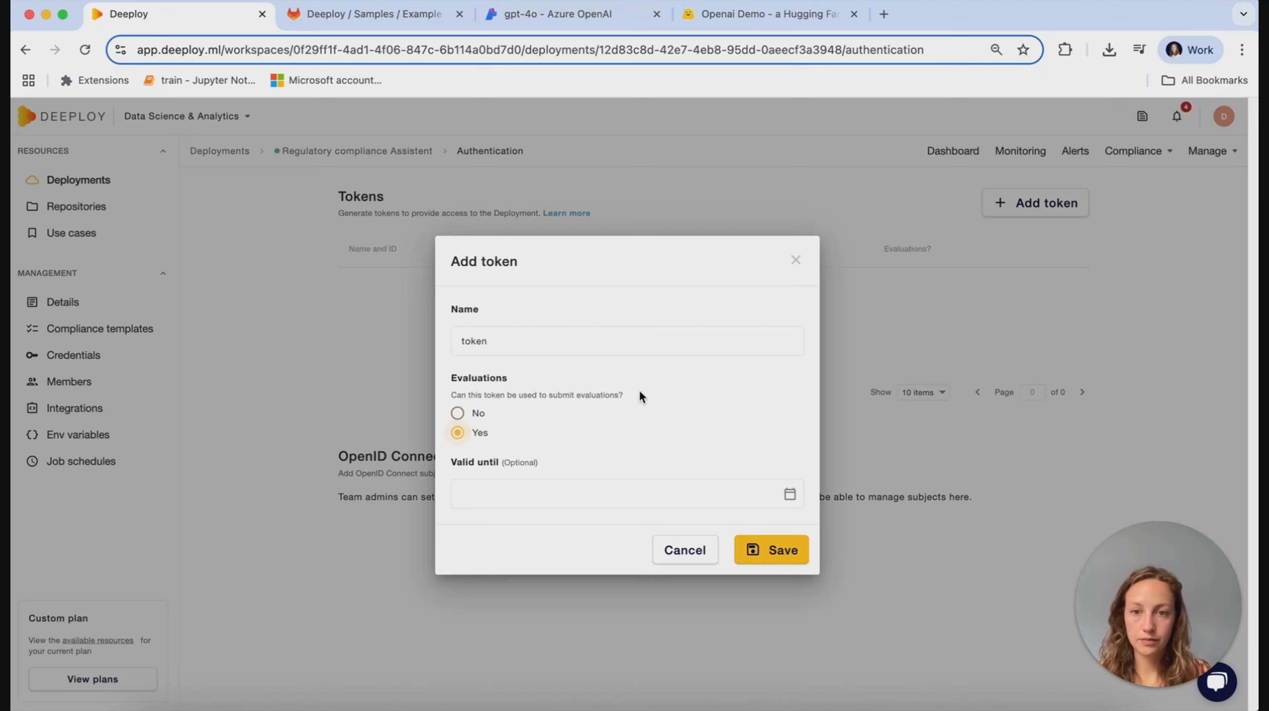
left_click(785, 555)
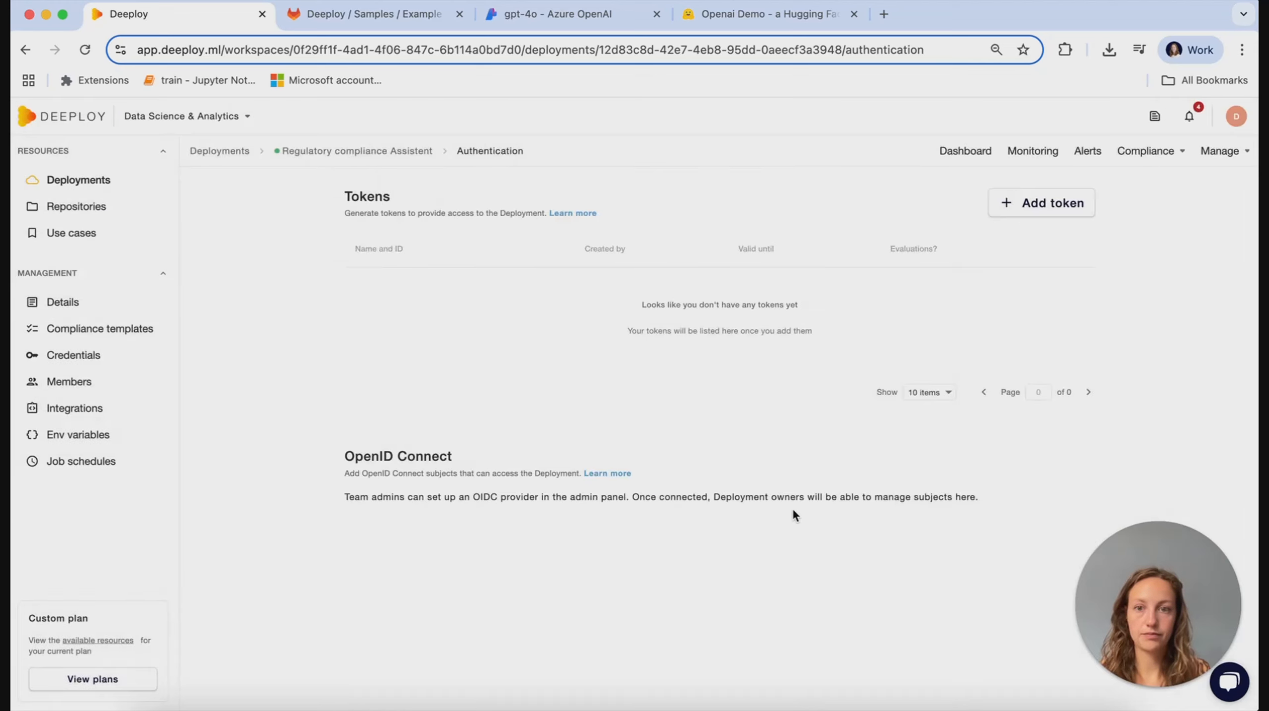
Copy the generated token and paste it as the deployment token in the Hugging Face openai-demo space, dismissing the offer to save the login.
left_click(881, 453)
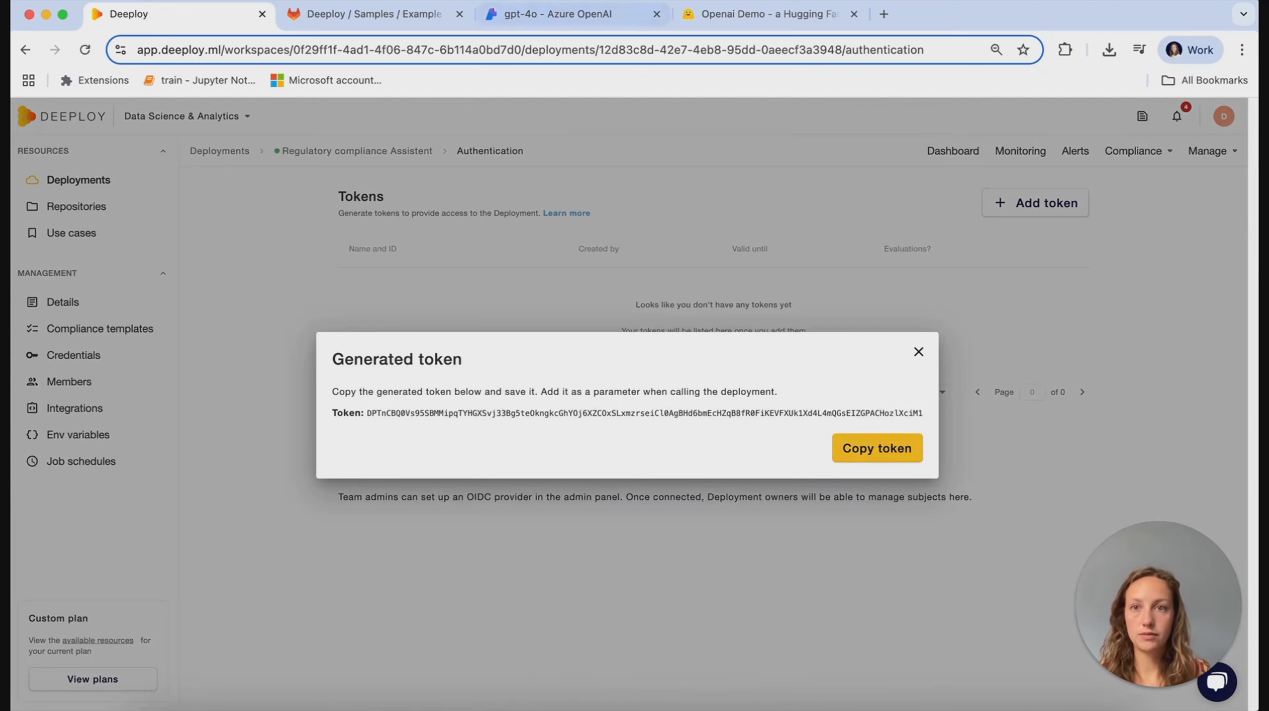
left_click(715, 26)
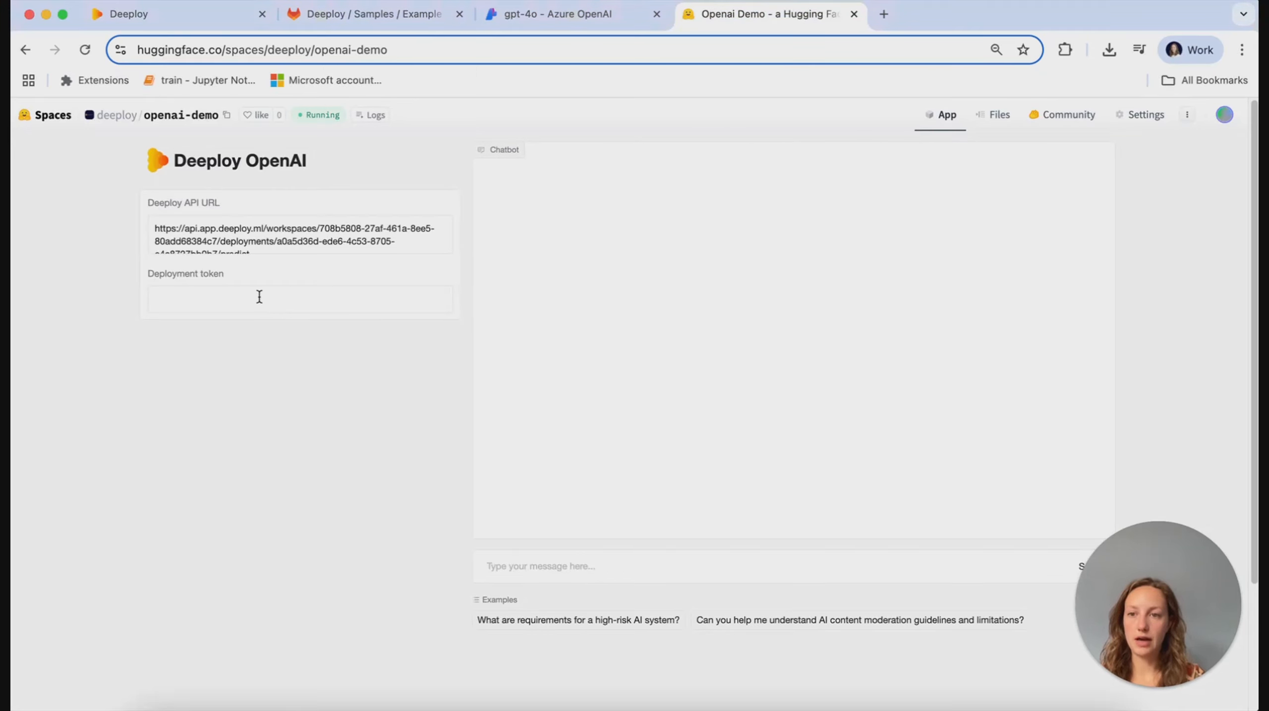
left_click(280, 295)
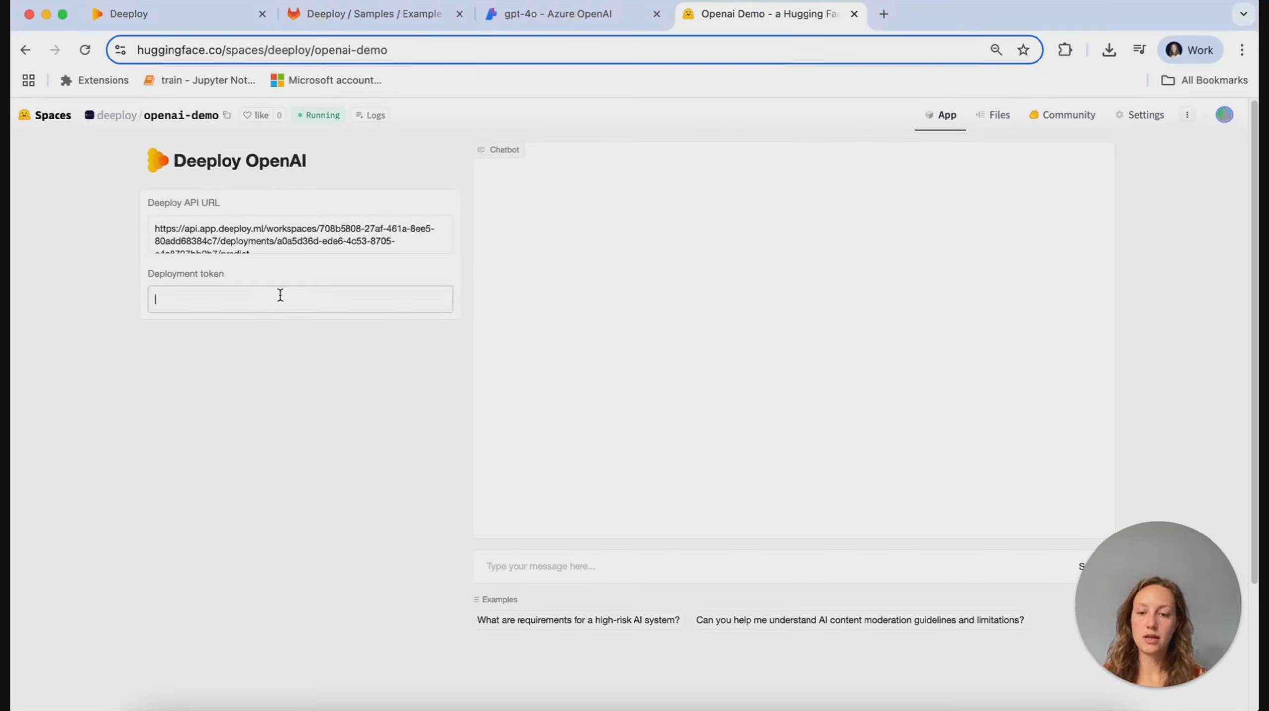
key("super+v")
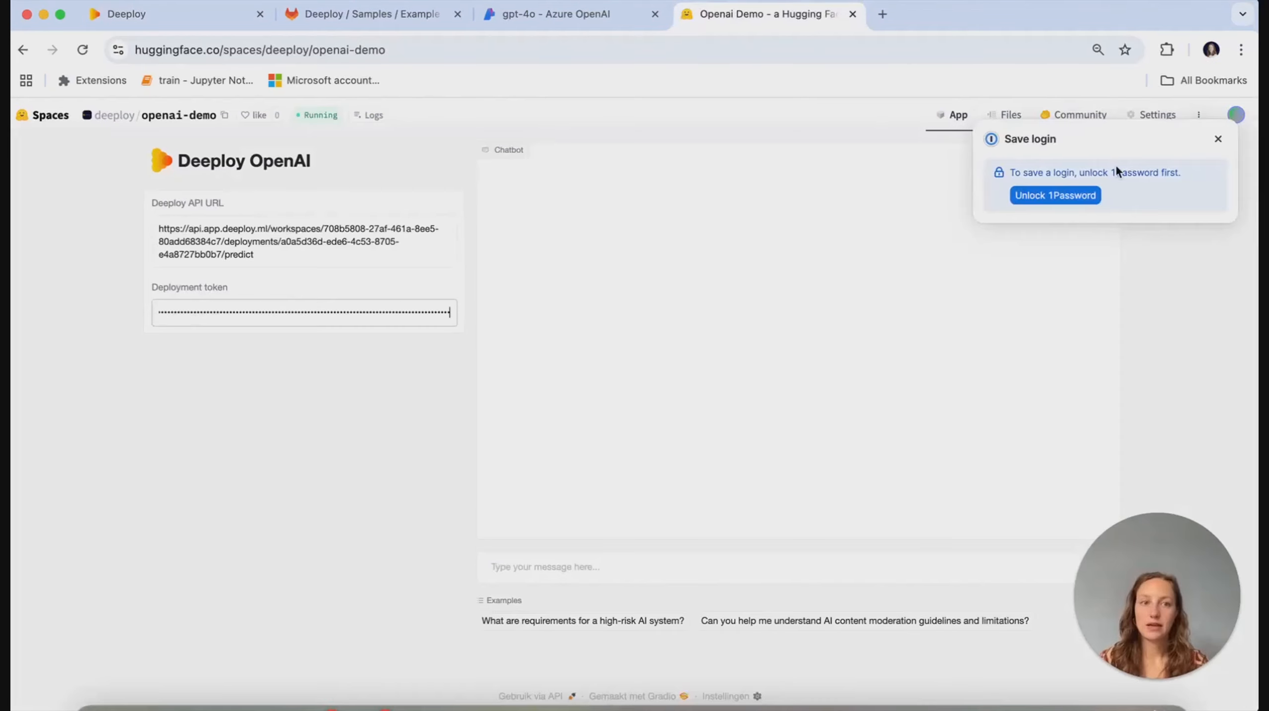
left_click(1217, 138)
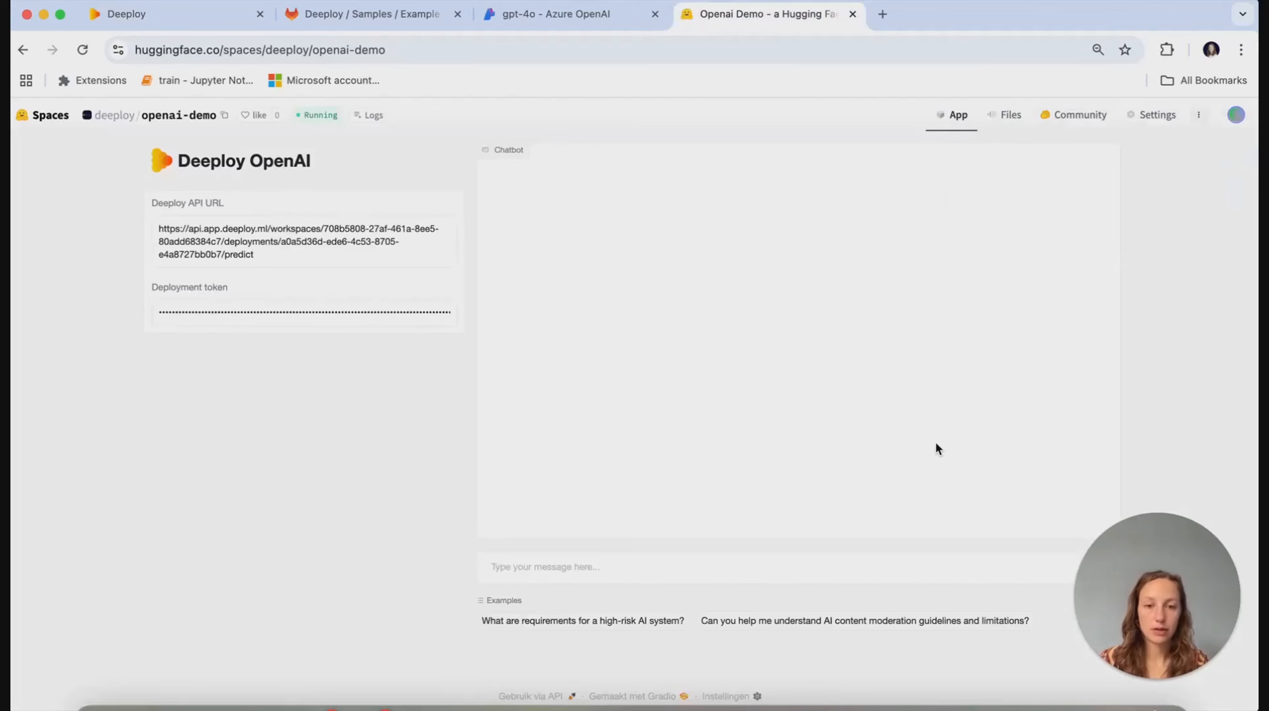
Ask the chatbot "what are the most important regulatarions in the EU for credit risk models?".
left_click(555, 568)
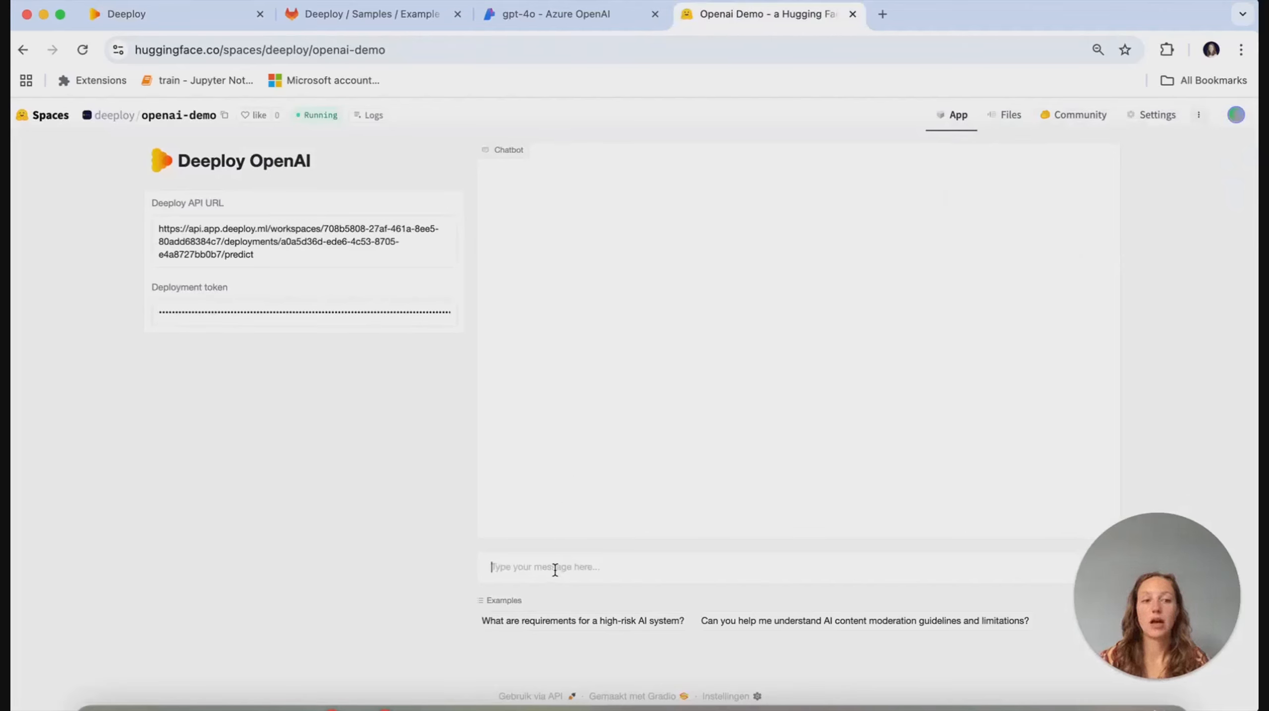
type("what are the most important regulatarions in the EU for credit risk models?")
key("Return")
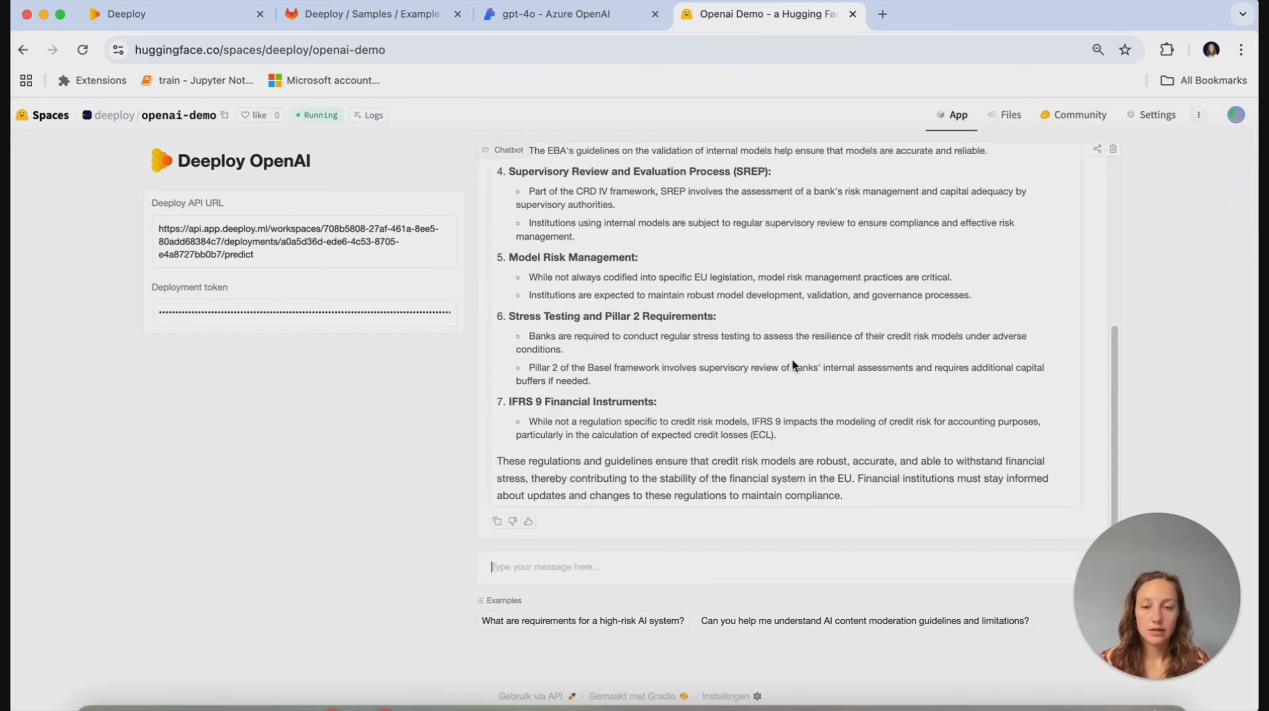
Read through the chatbot's answer on EU credit risk regulations and rate it with a thumbs up.
scroll(718, 392, "up", 6)
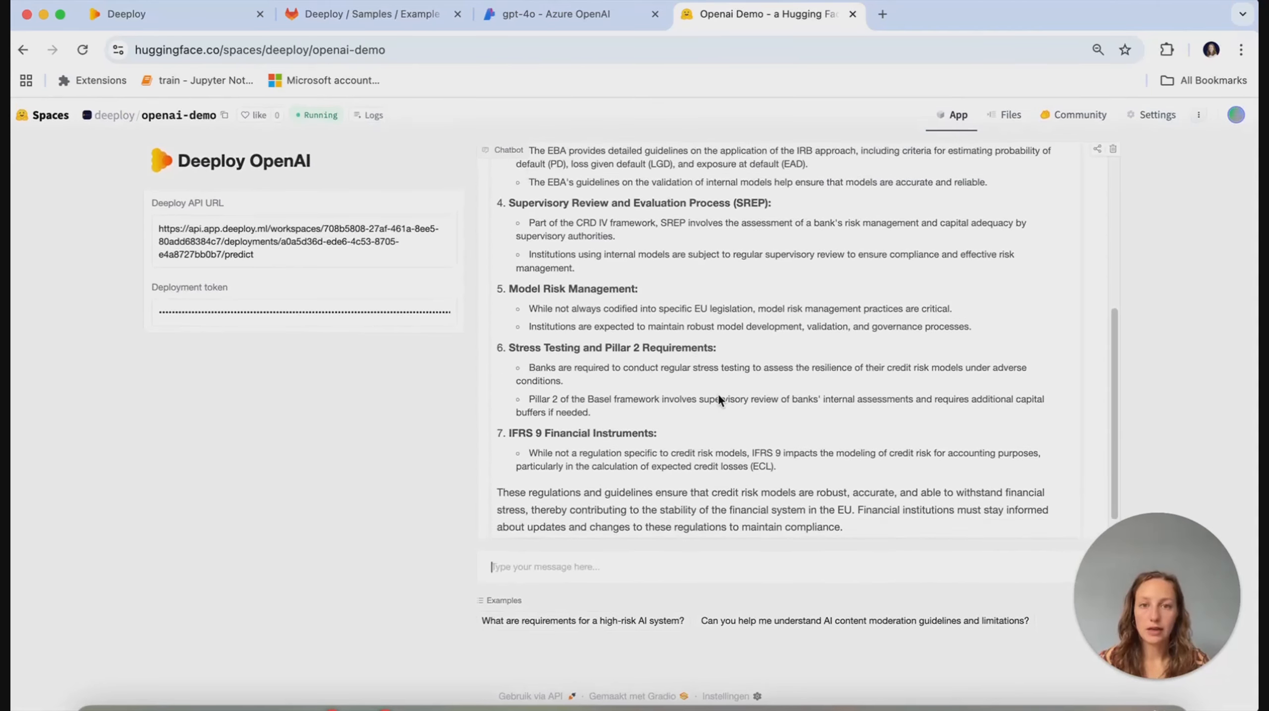
scroll(718, 394, "up", 1)
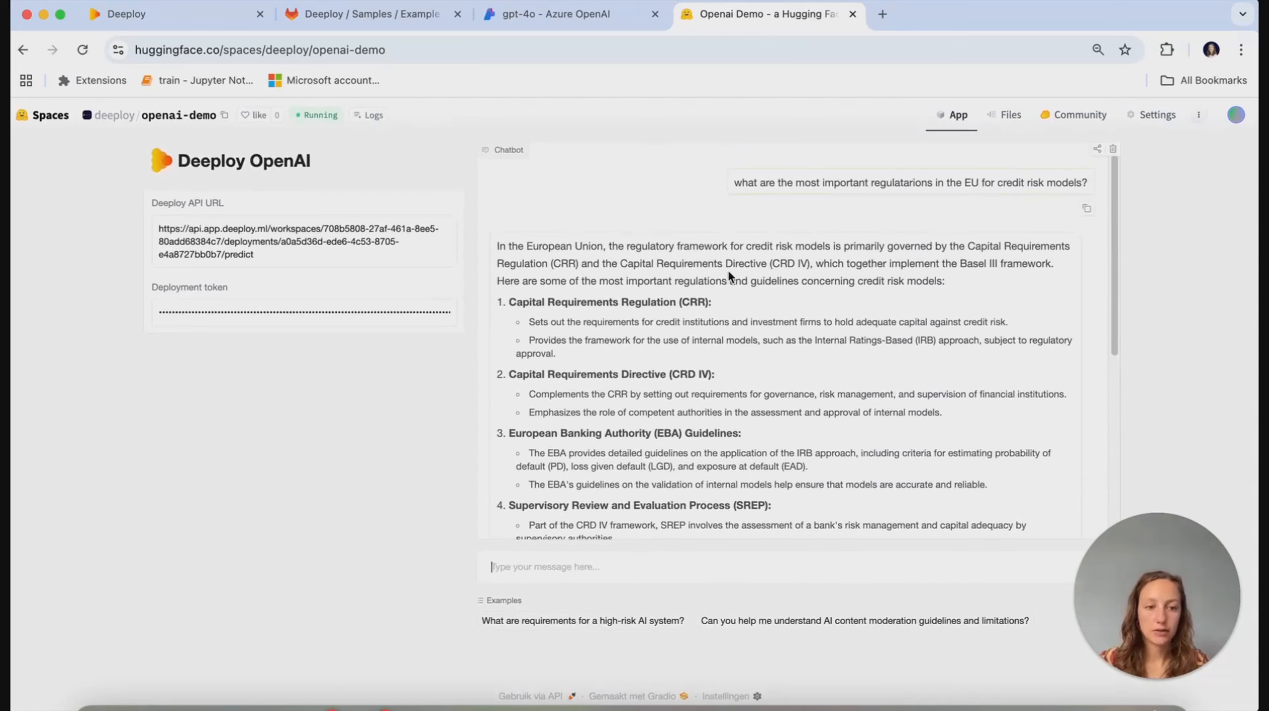
scroll(728, 271, "down", 3)
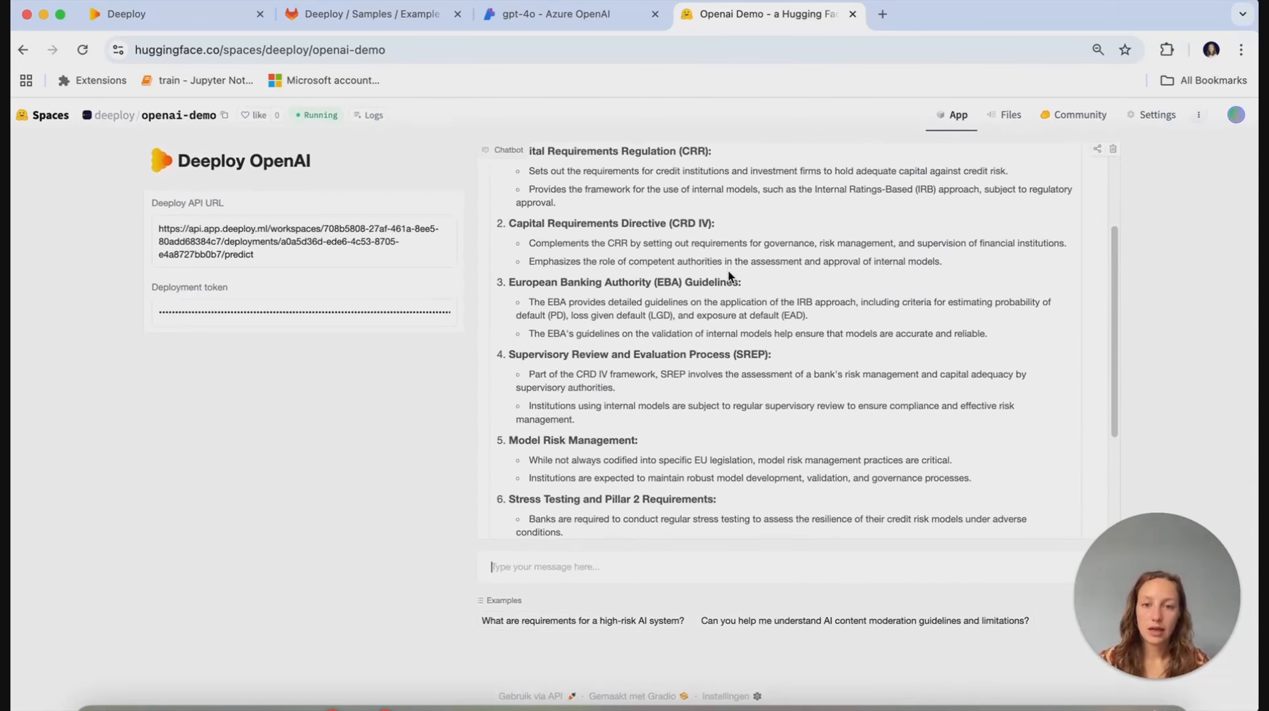
scroll(728, 271, "down", 2)
scroll(728, 271, "down", 2)
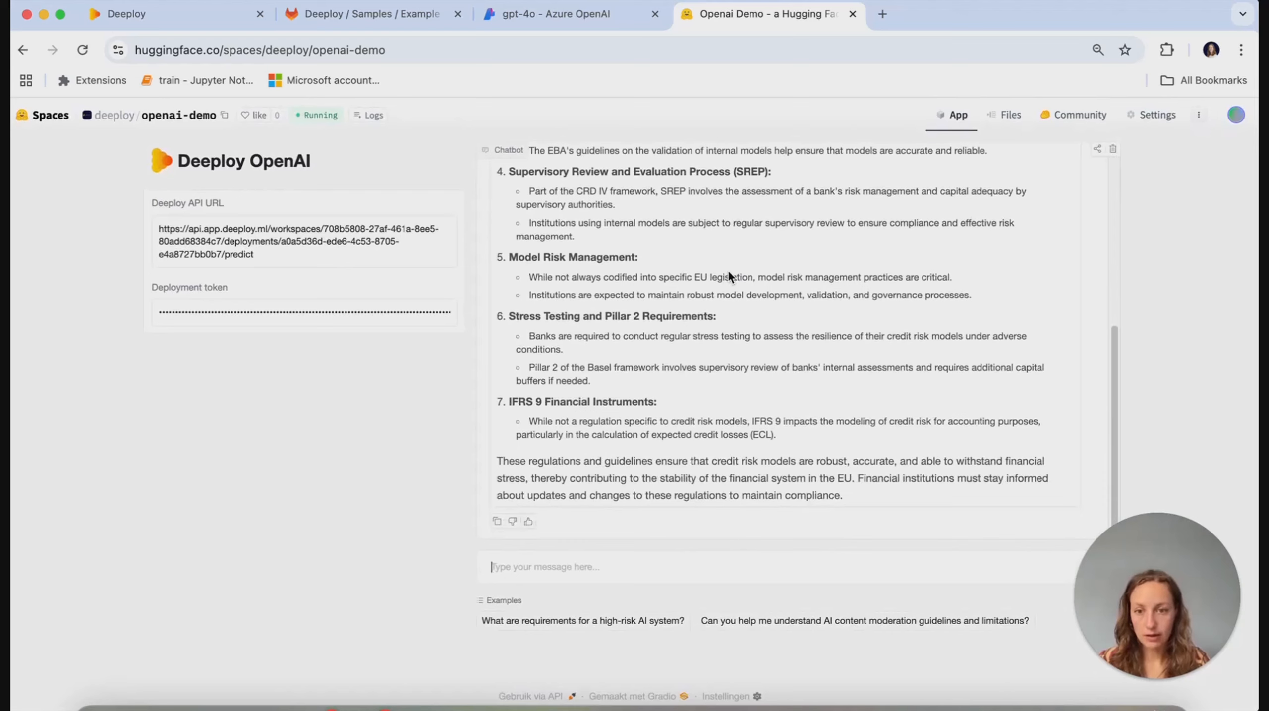
left_click(529, 522)
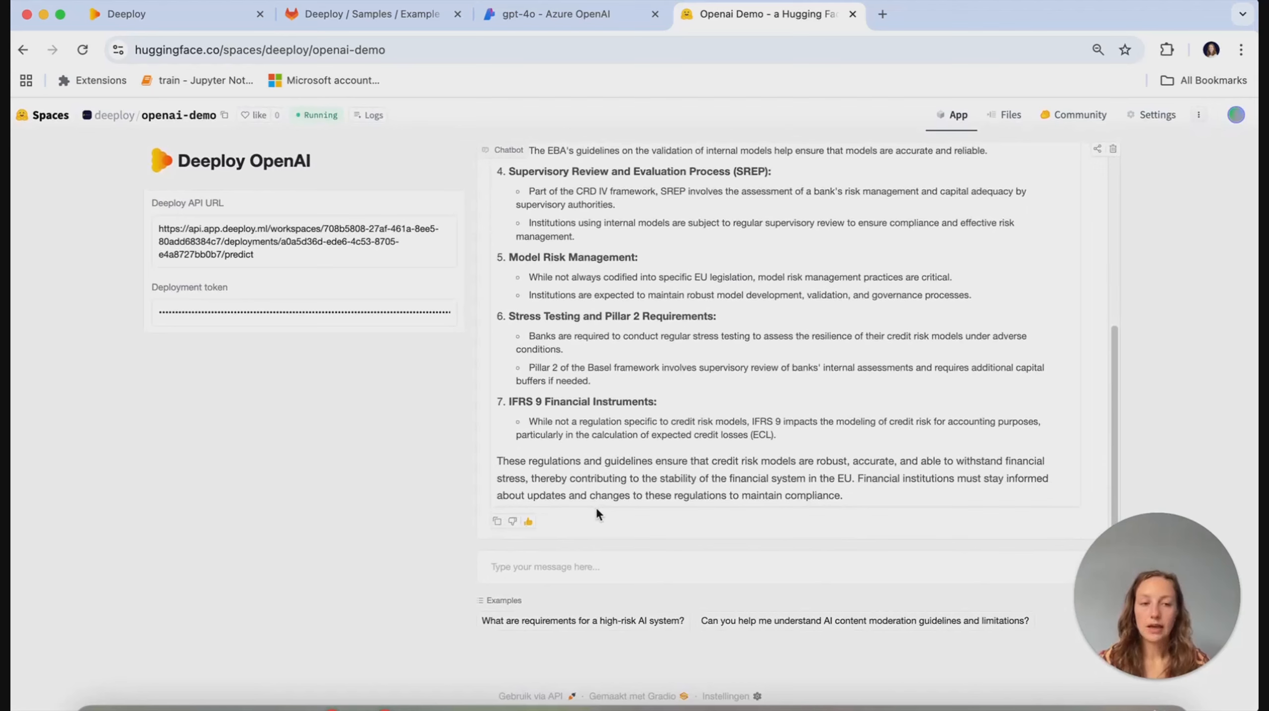
Switch to Deeploy, open the deployment's most recent prediction and examine its input, output and evaluation outcome.
left_click(202, 29)
left_click(1231, 157)
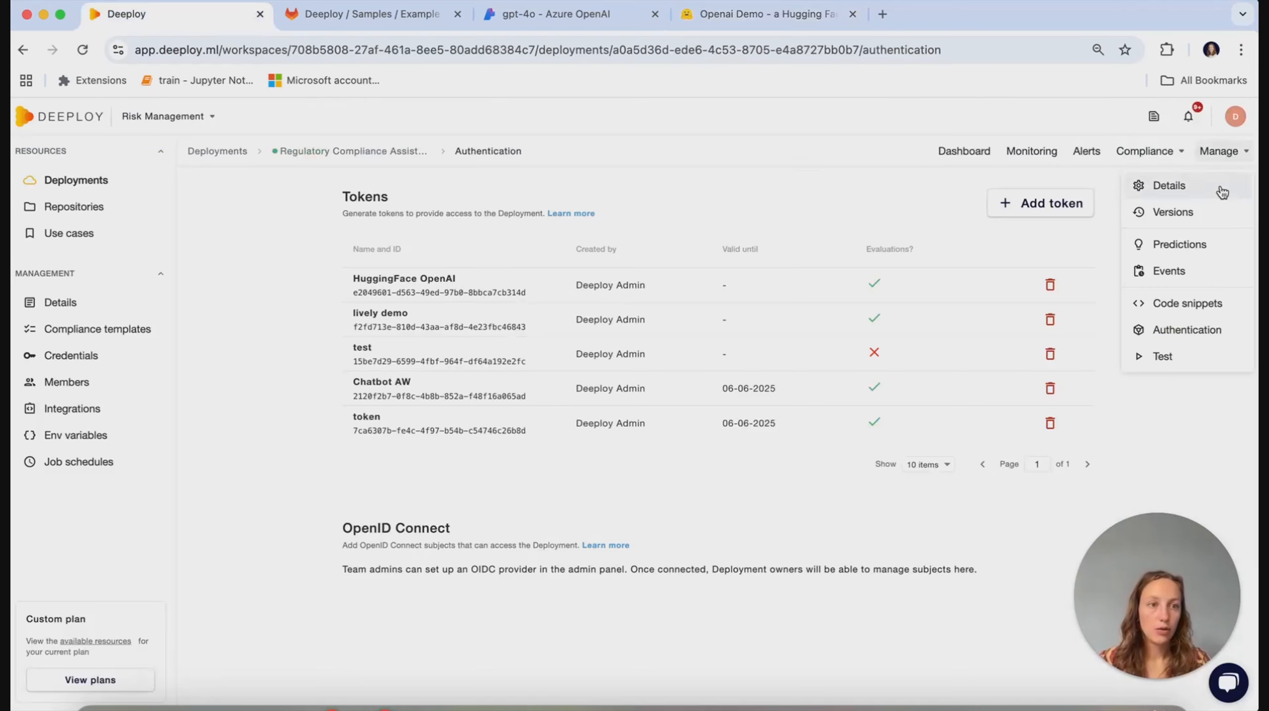
left_click(1192, 244)
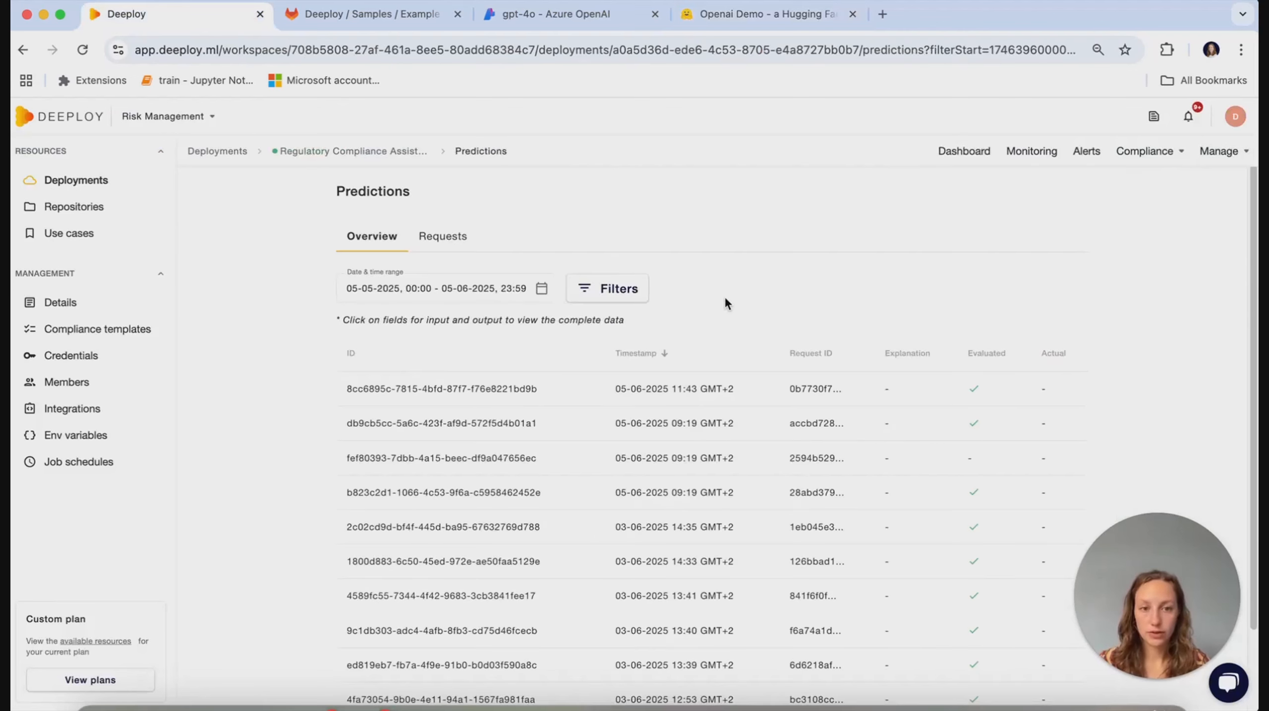
left_click(450, 397)
scroll(783, 297, "down", 5)
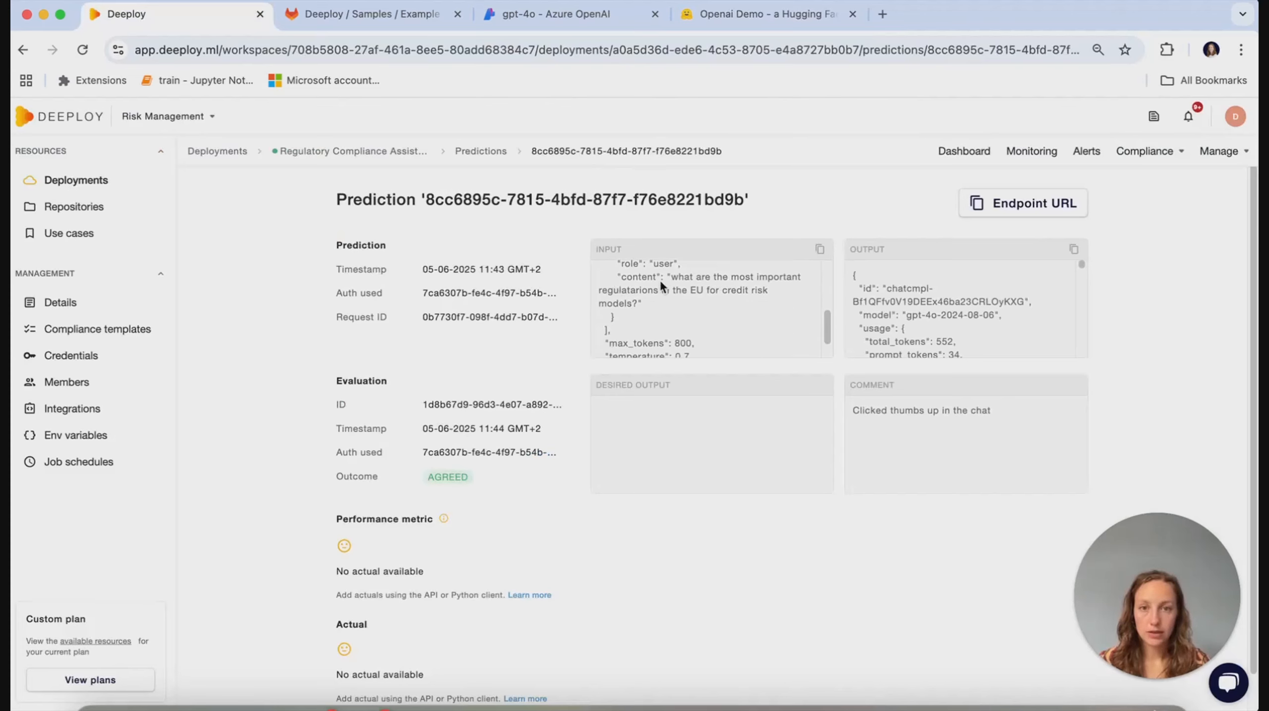
scroll(928, 303, "down", 1)
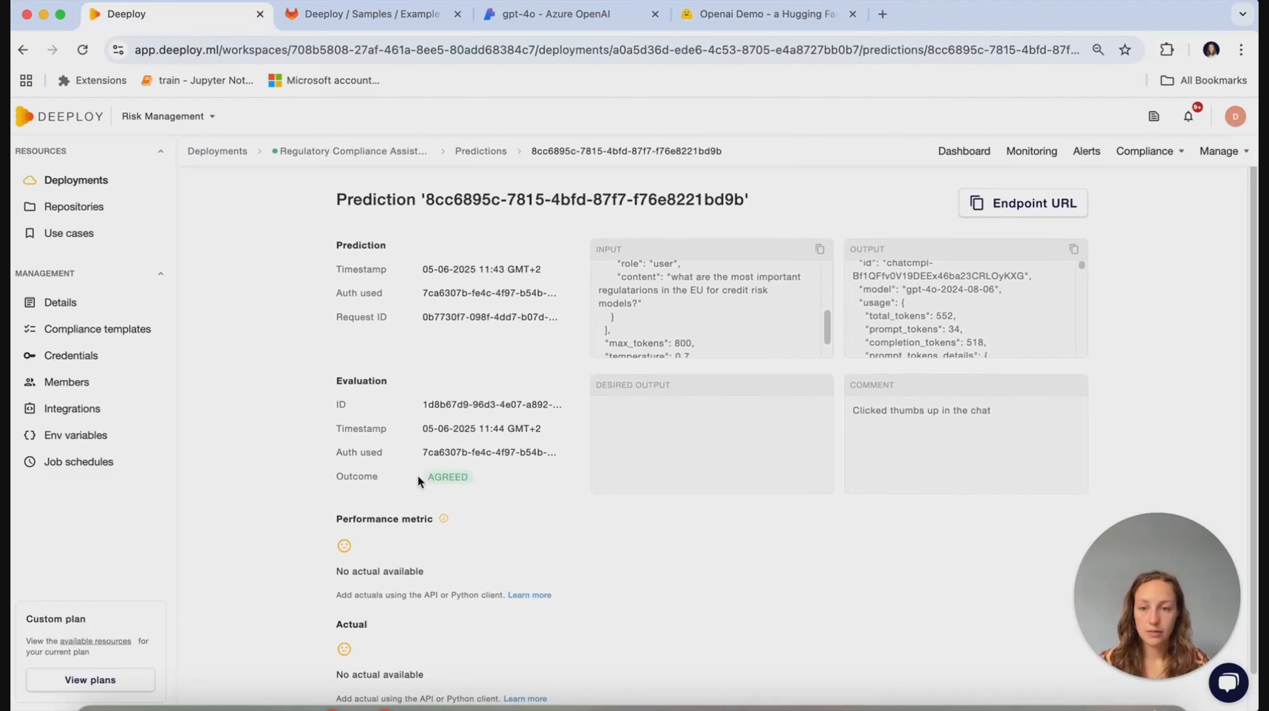
left_click_drag(418, 477, 504, 481)
left_click(503, 481)
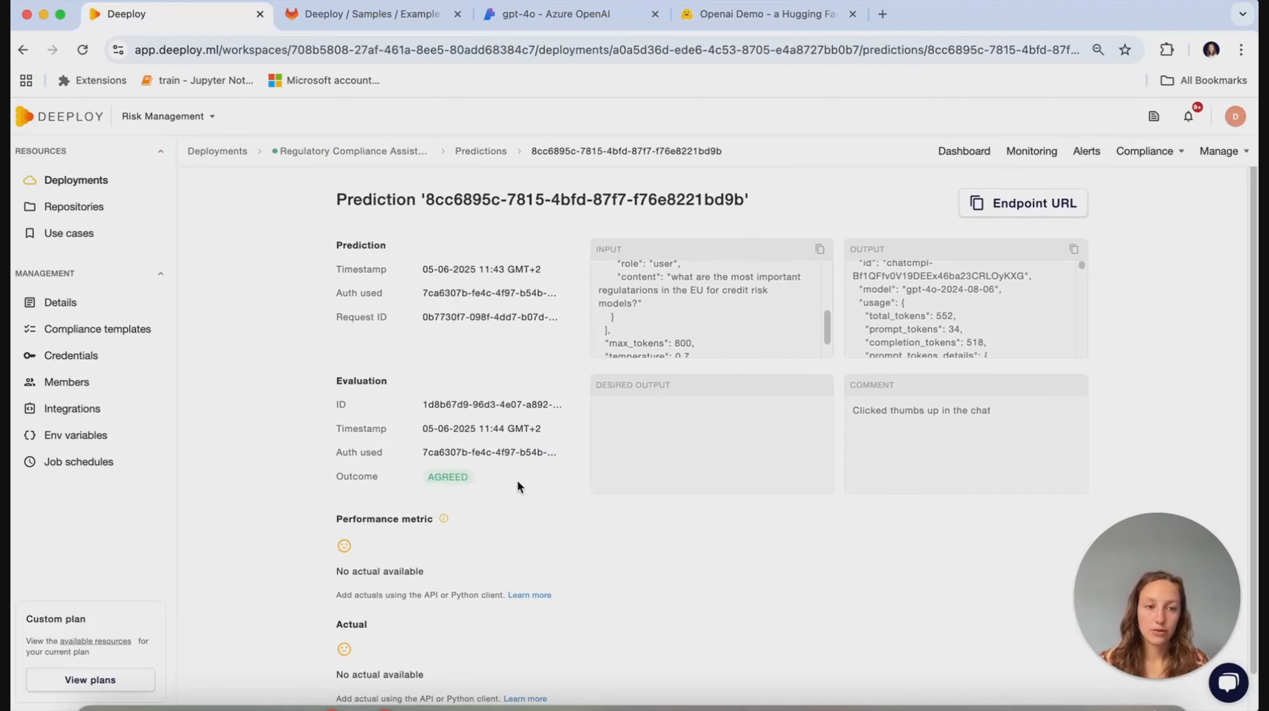
Open the deployment's monitoring and examine its traffic activity, errors and response time over the last 30 days.
left_click(464, 152)
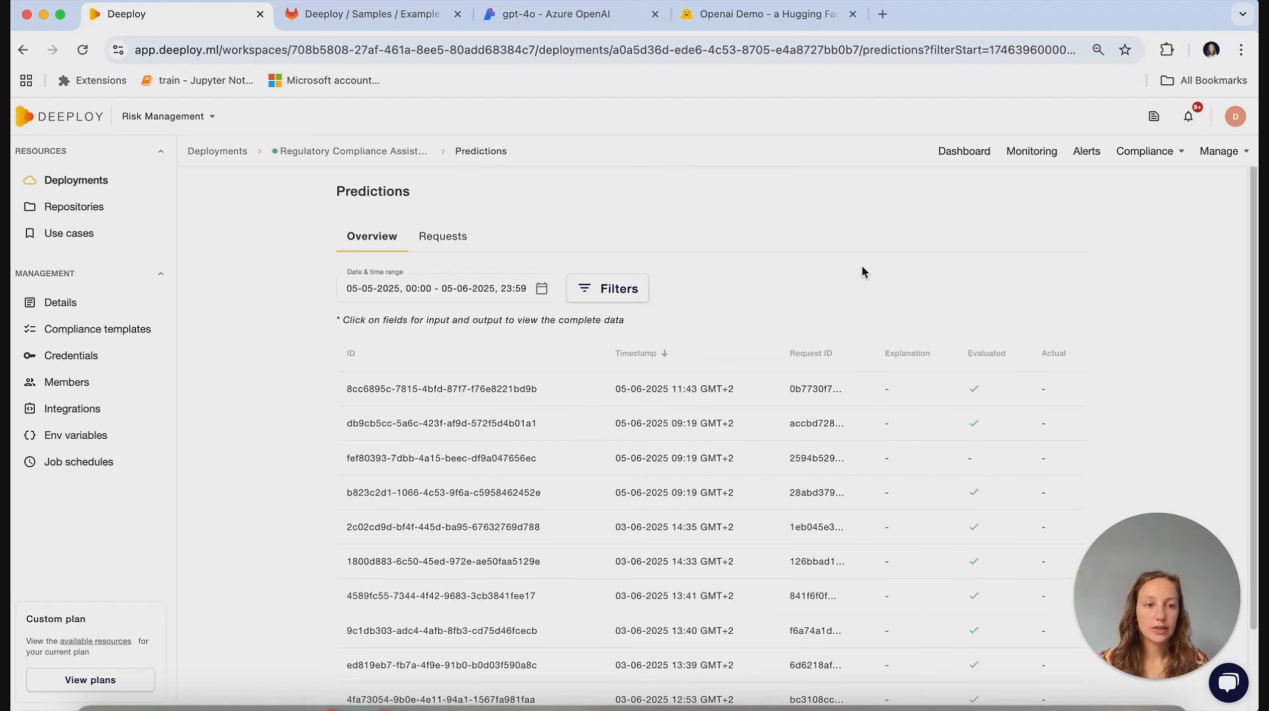
left_click(1036, 159)
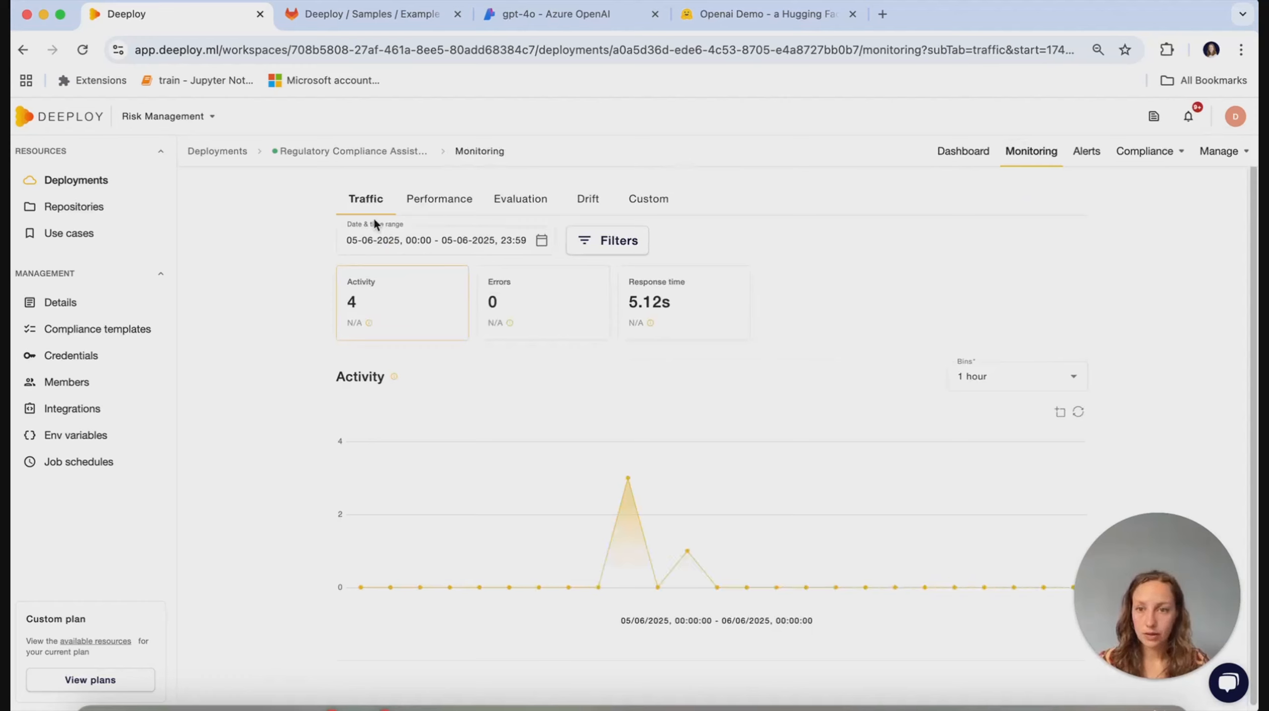
left_click(595, 240)
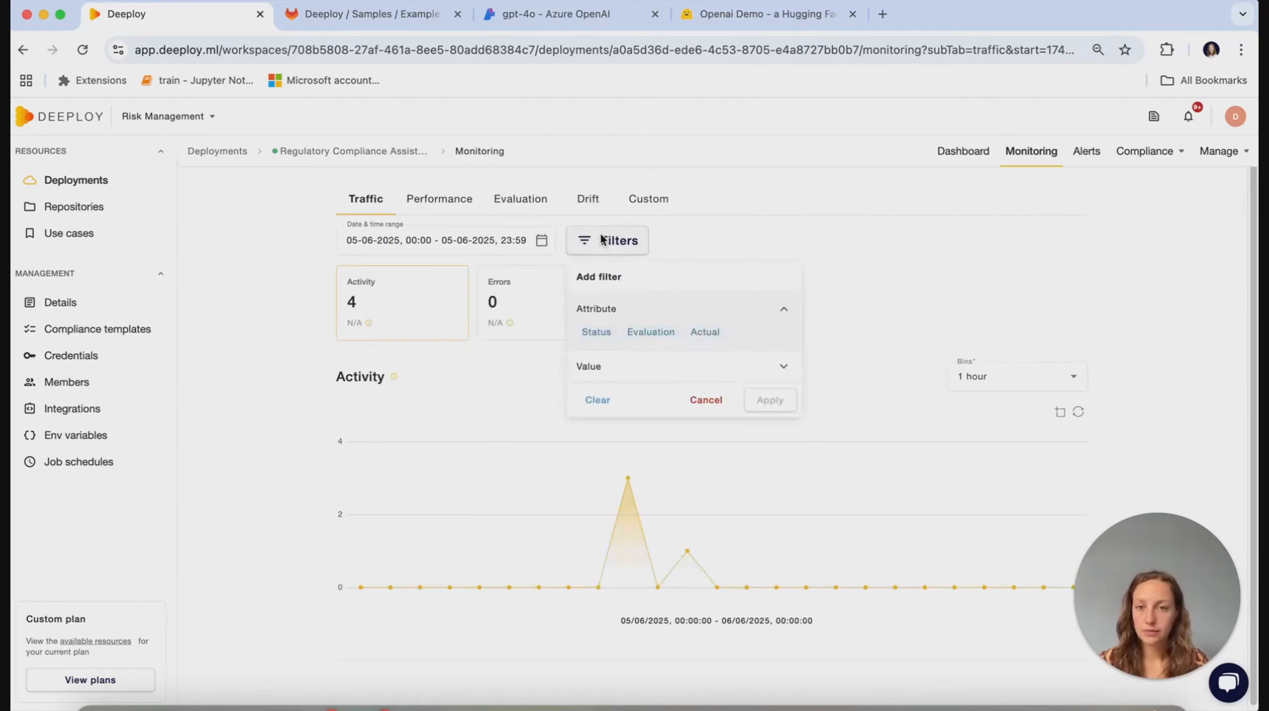
left_click(598, 396)
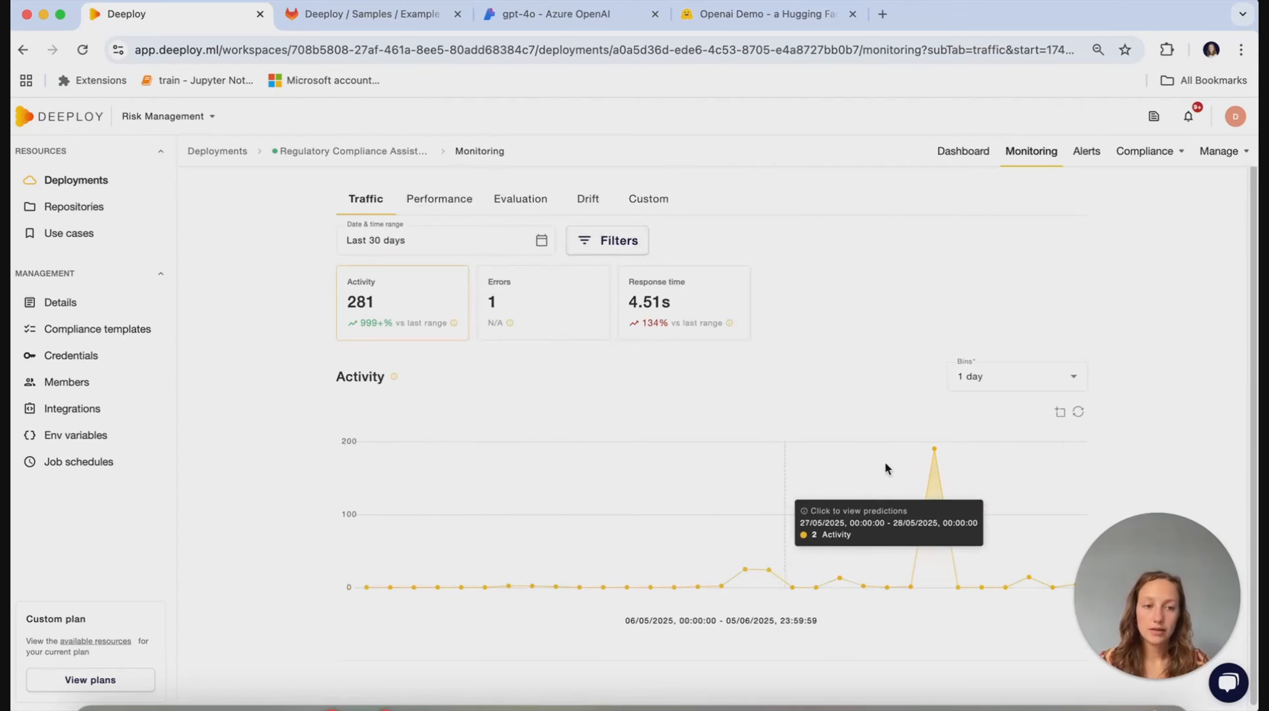
left_click(518, 307)
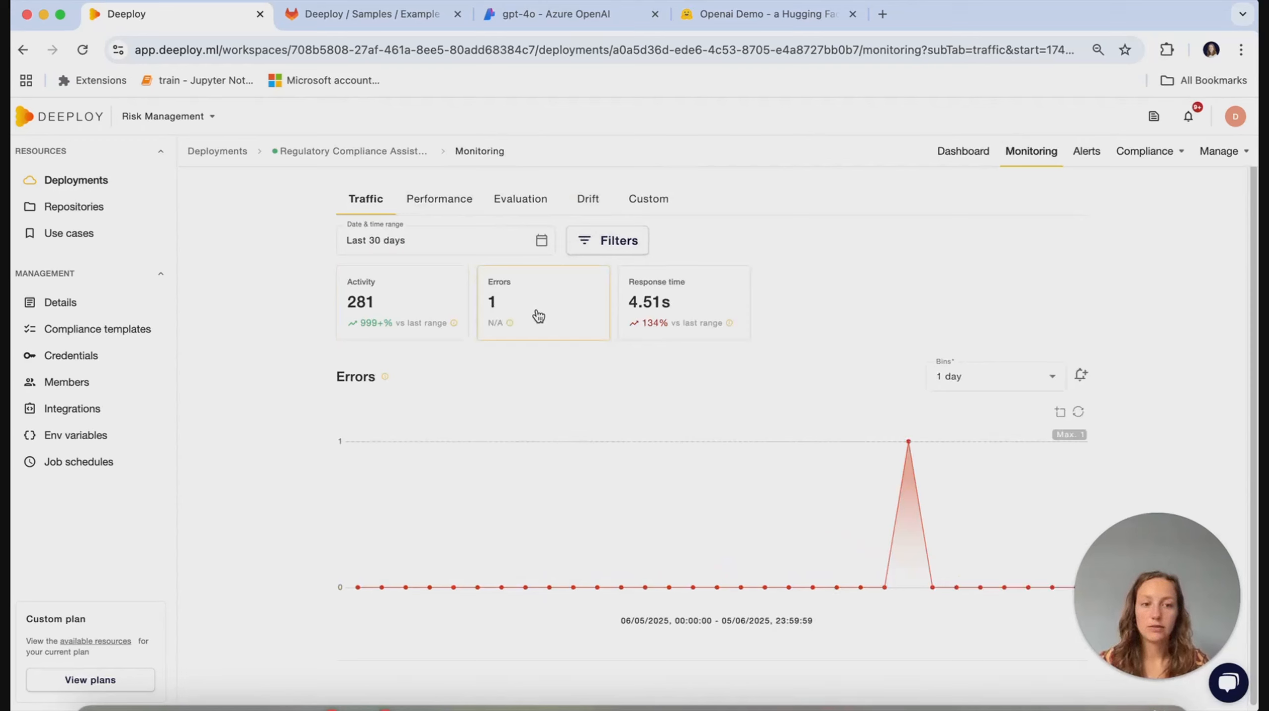
left_click(665, 306)
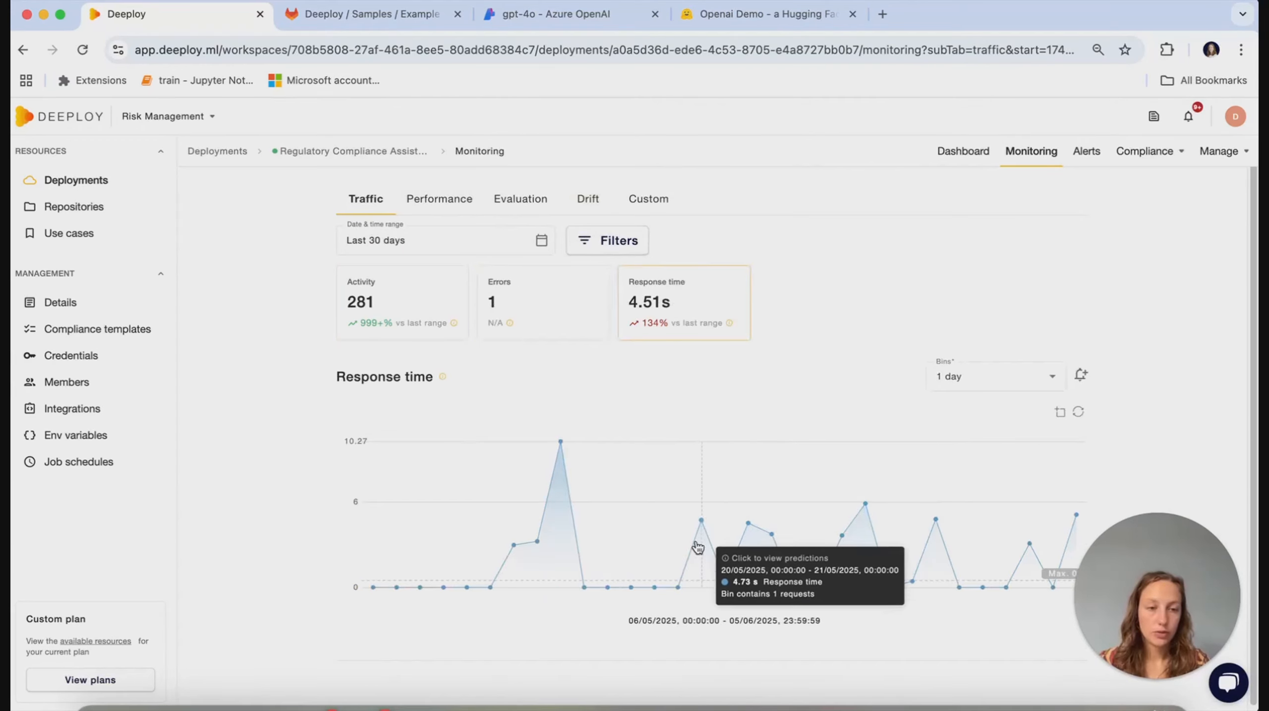
Examine the disagreement ratio evaluation with its alert setup, as well as the deployment's triggered alerts and compliance options.
left_click(520, 199)
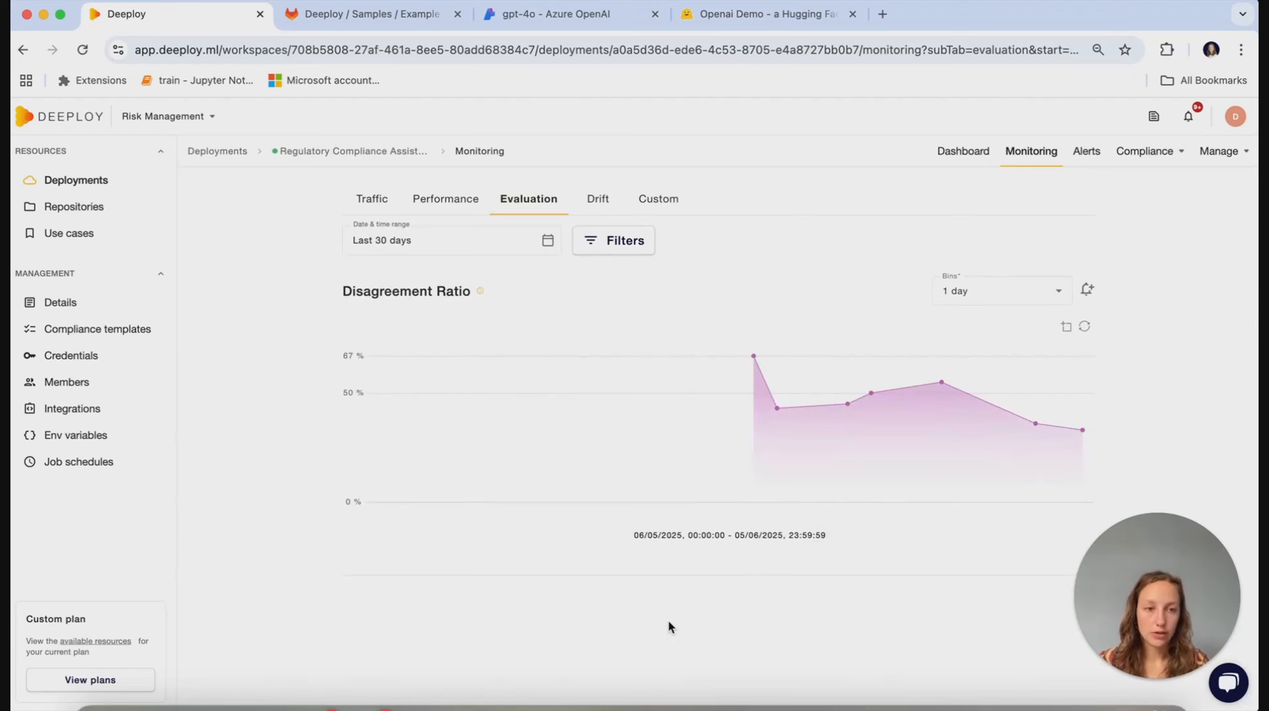
left_click(1090, 290)
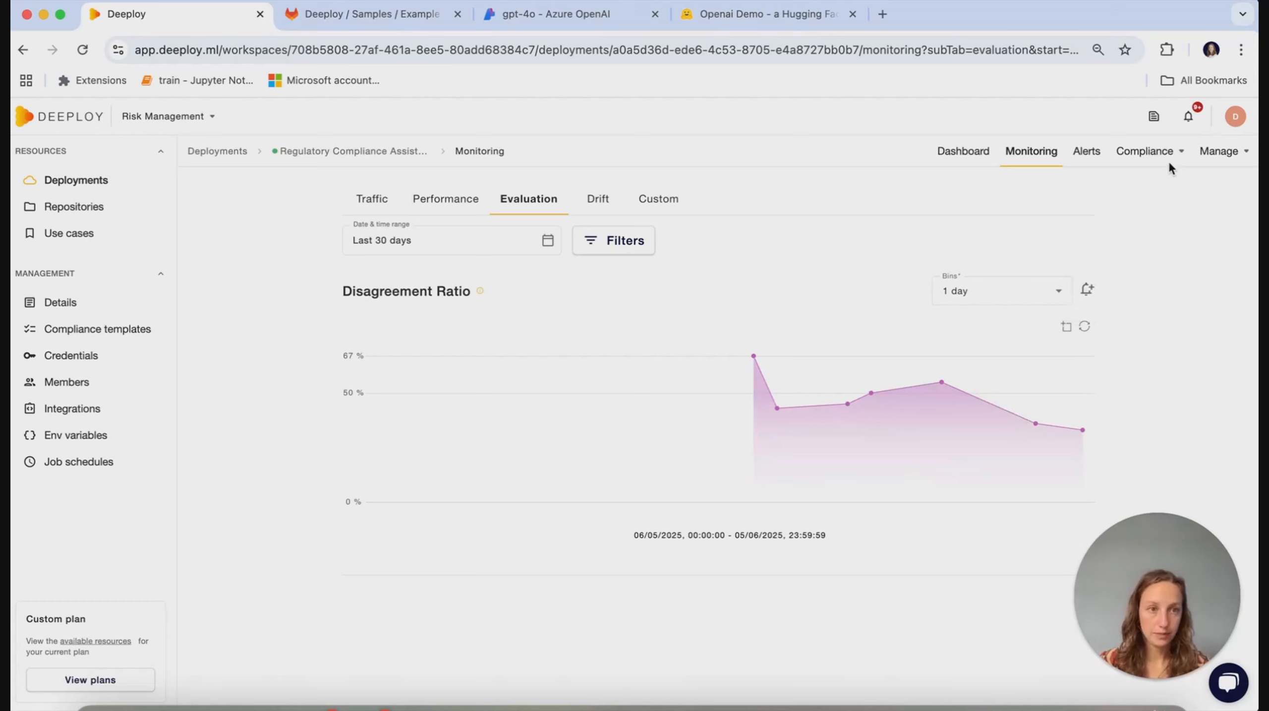
left_click(1160, 150)
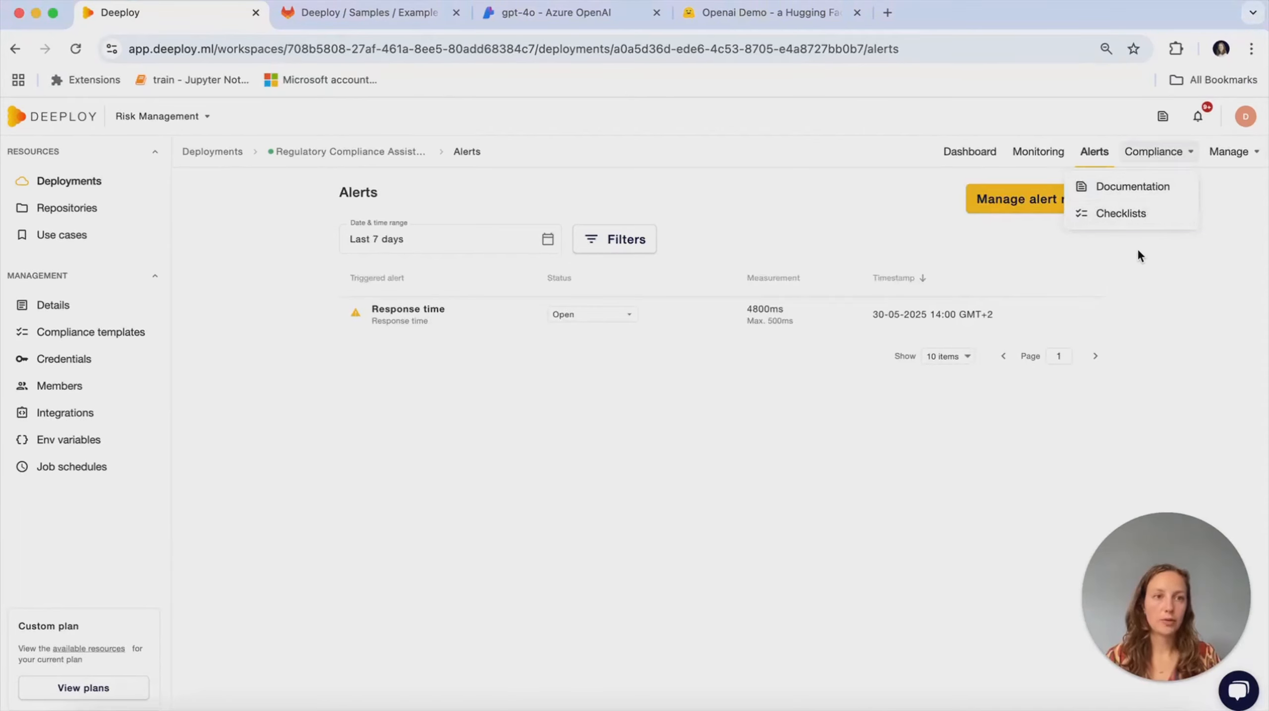
Open the deployment's details and look through its owner, risk classification and use case settings.
left_click(1239, 150)
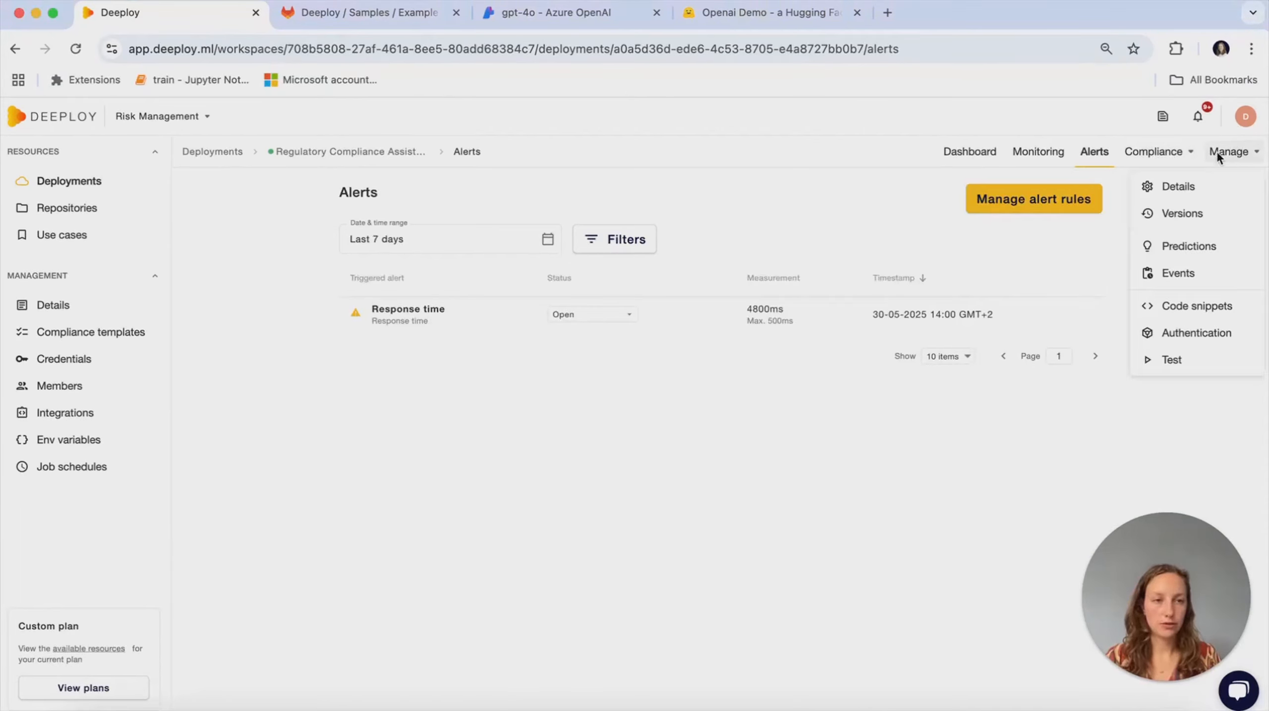
left_click(1146, 190)
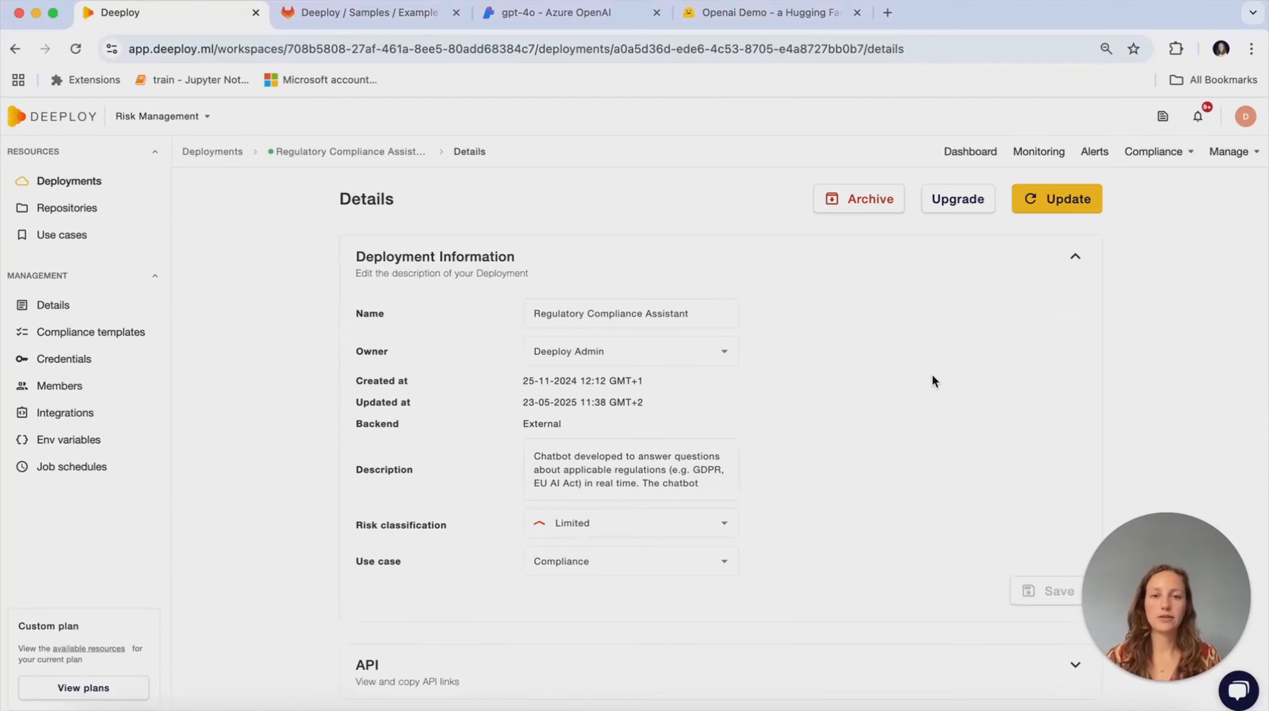
left_click(668, 354)
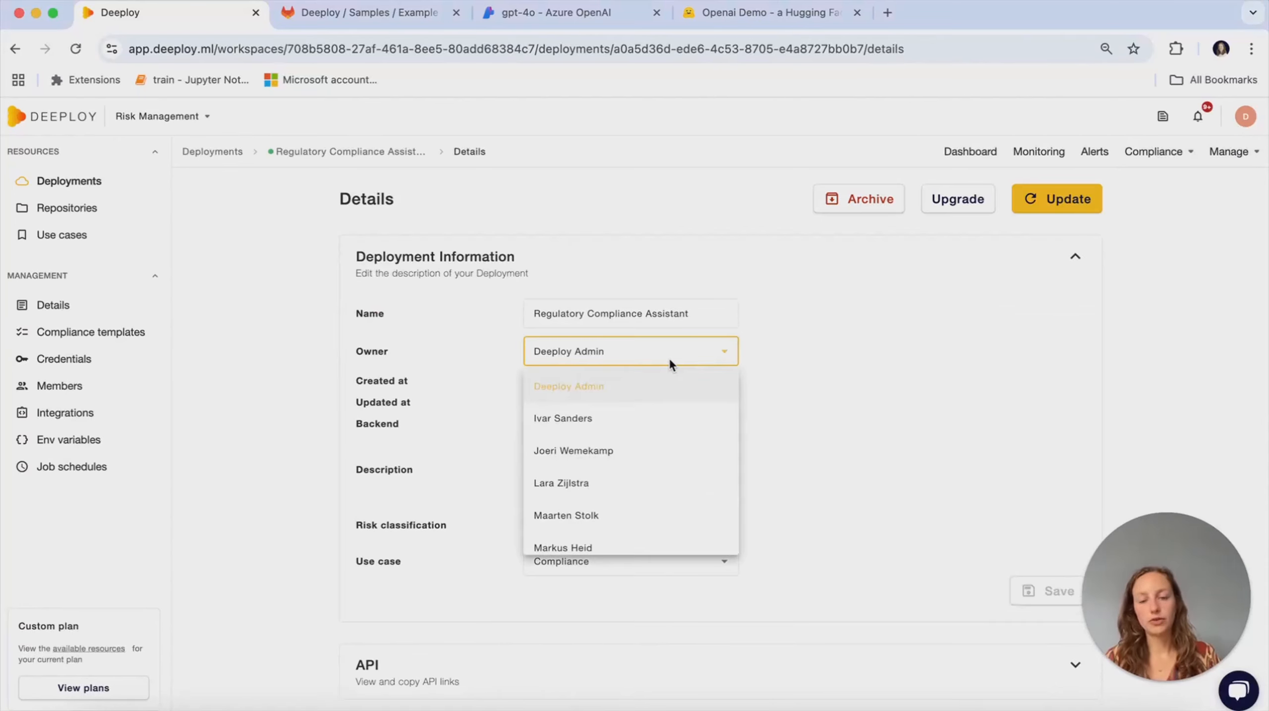
left_click(835, 371)
scroll(797, 408, "down", 2)
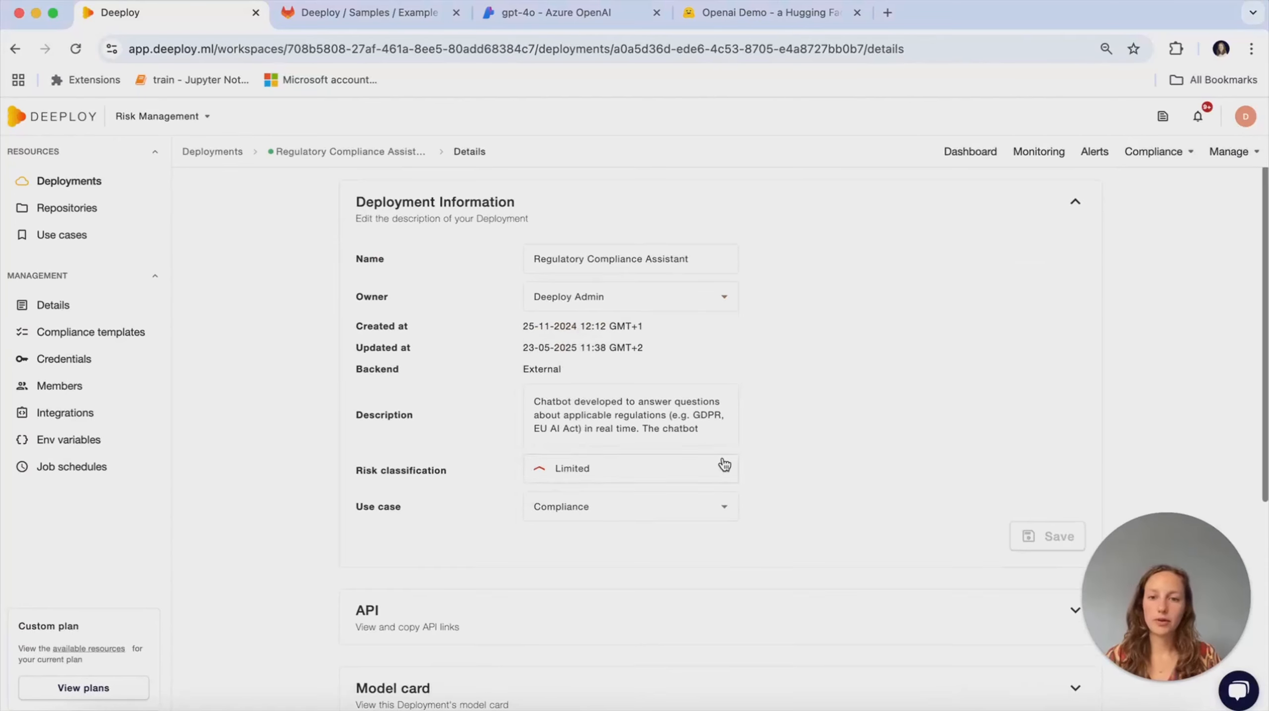
left_click(680, 473)
left_click(839, 427)
scroll(747, 458, "down", 1)
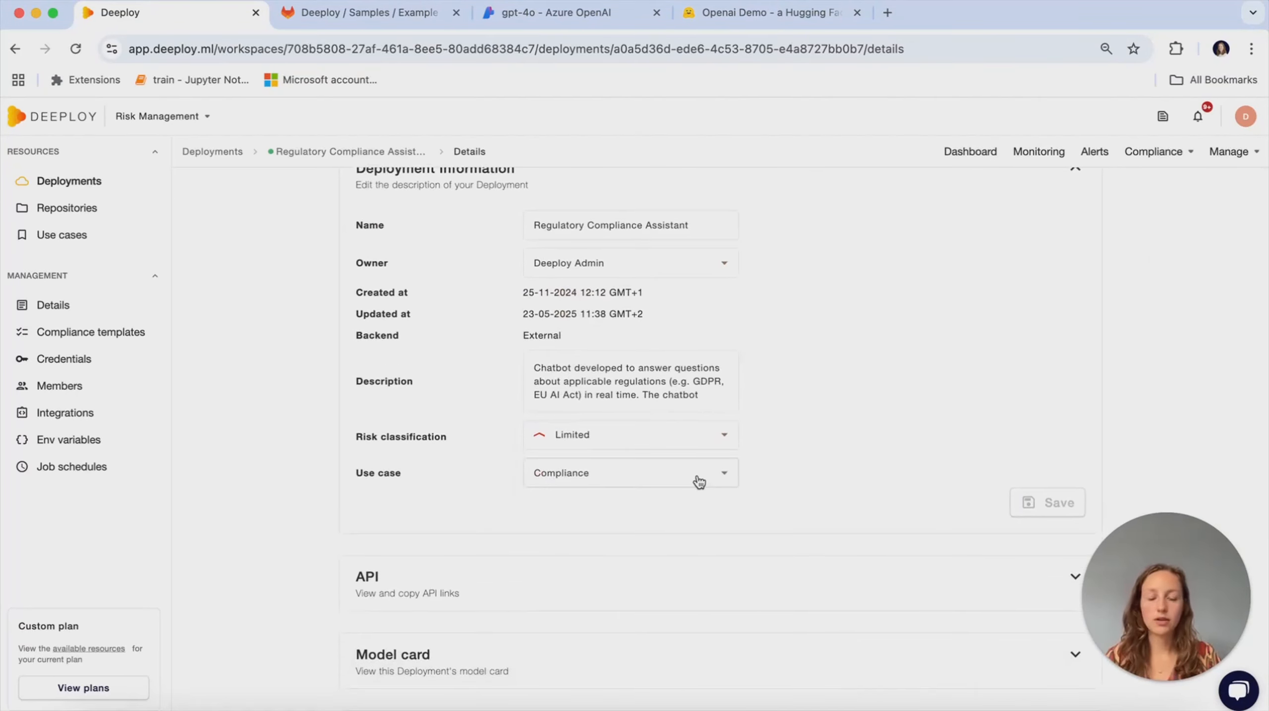
Expand and read through the deployment's model card and data card.
scroll(936, 353, "down", 10)
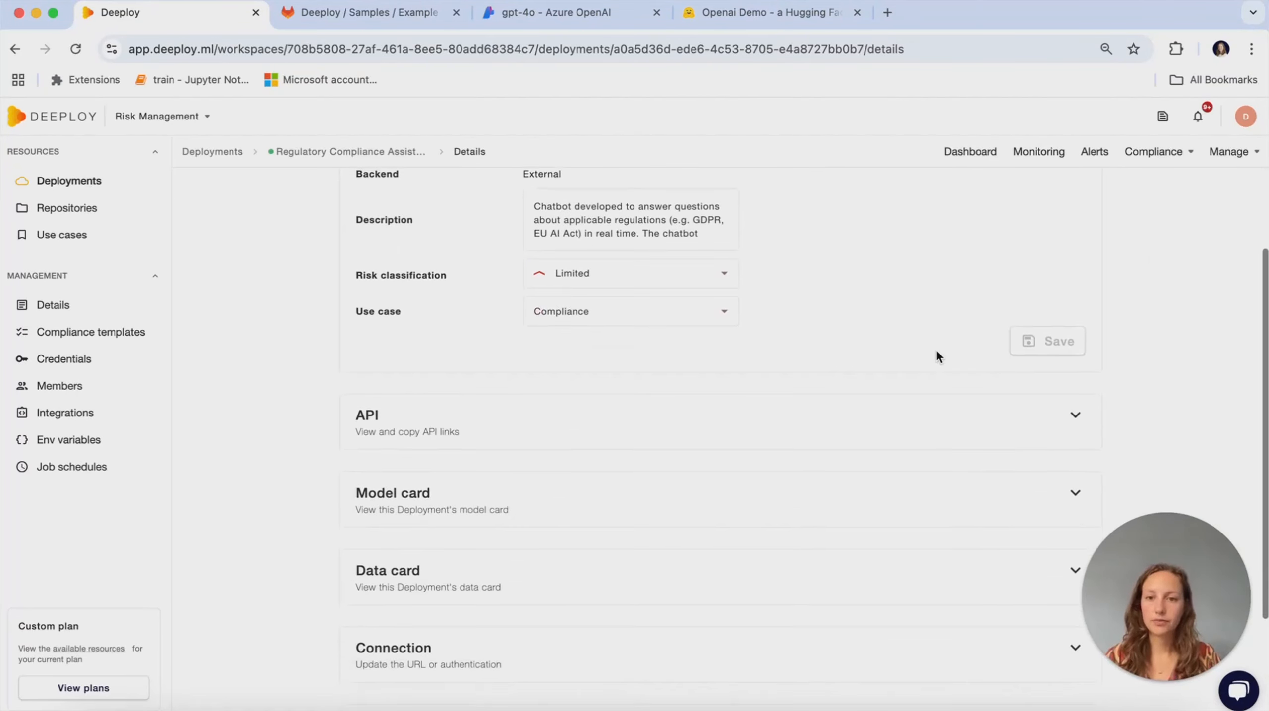
left_click(885, 315)
scroll(901, 495, "down", 5)
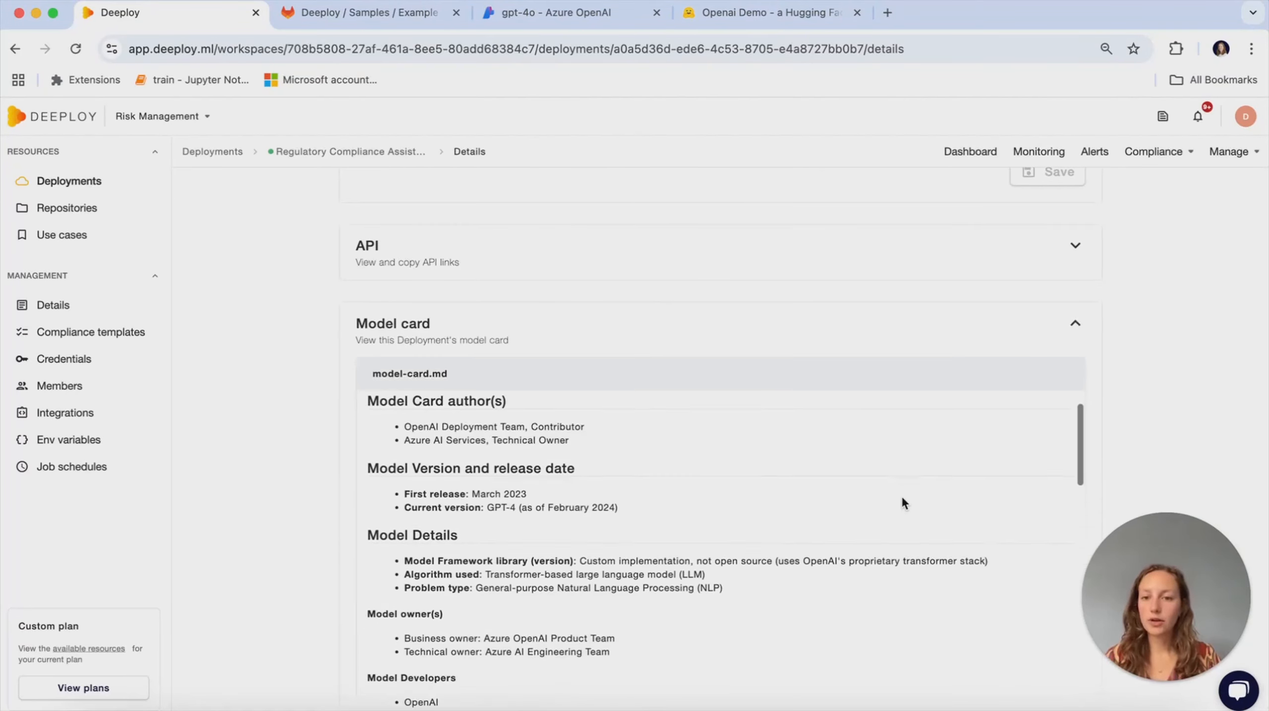
scroll(290, 411, "down", 10)
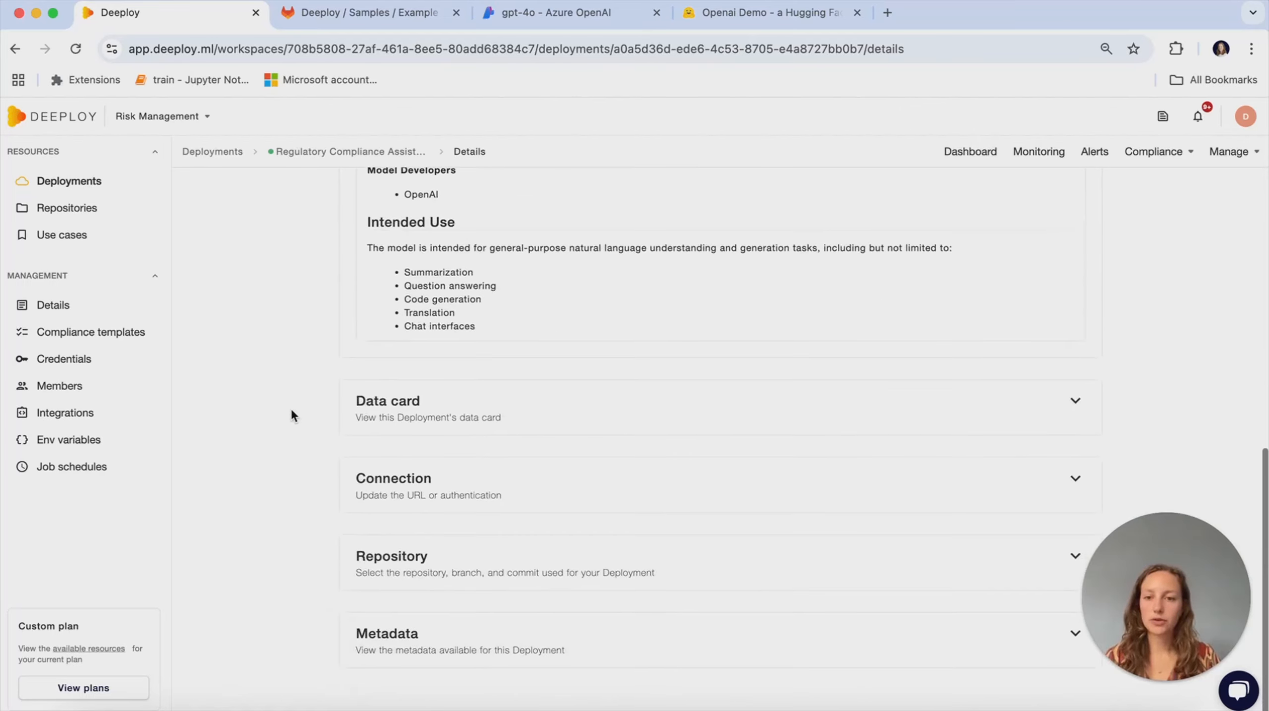
left_click(420, 417)
scroll(539, 519, "down", 3)
scroll(290, 500, "down", 5)
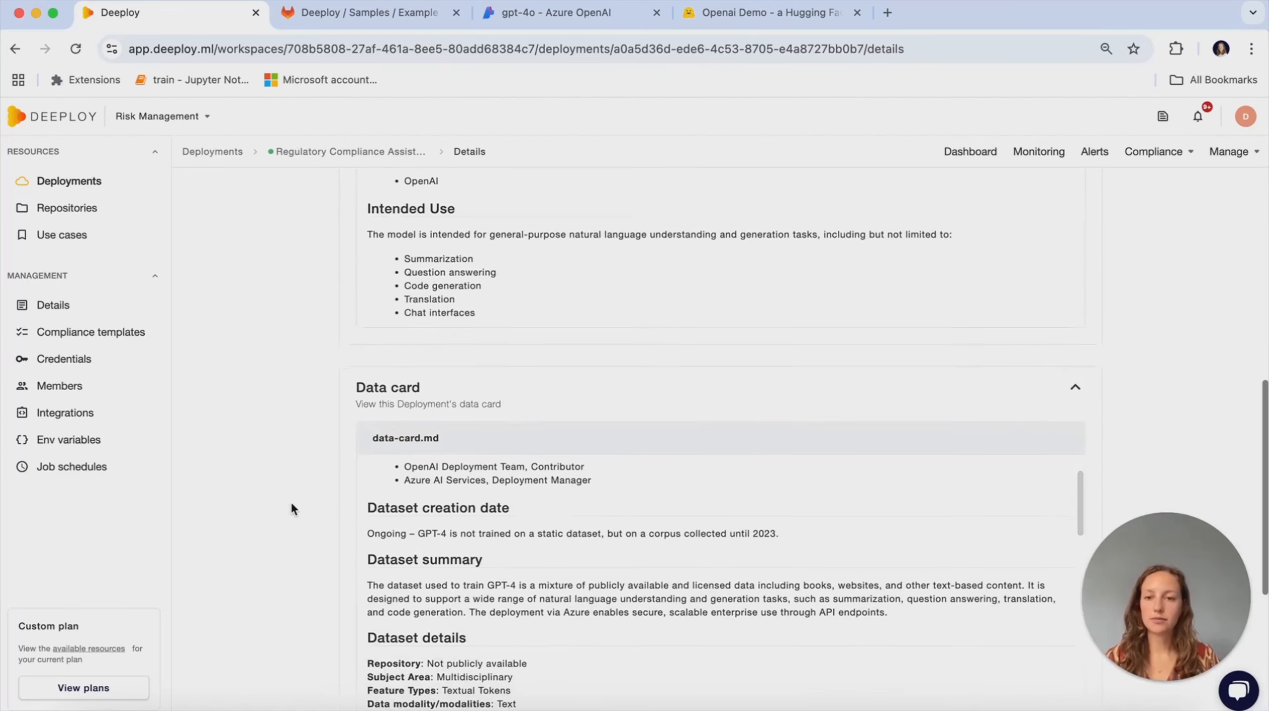
Expand the deployment's connection section and examine its URL and authentication settings.
left_click(378, 486)
scroll(587, 510, "down", 3)
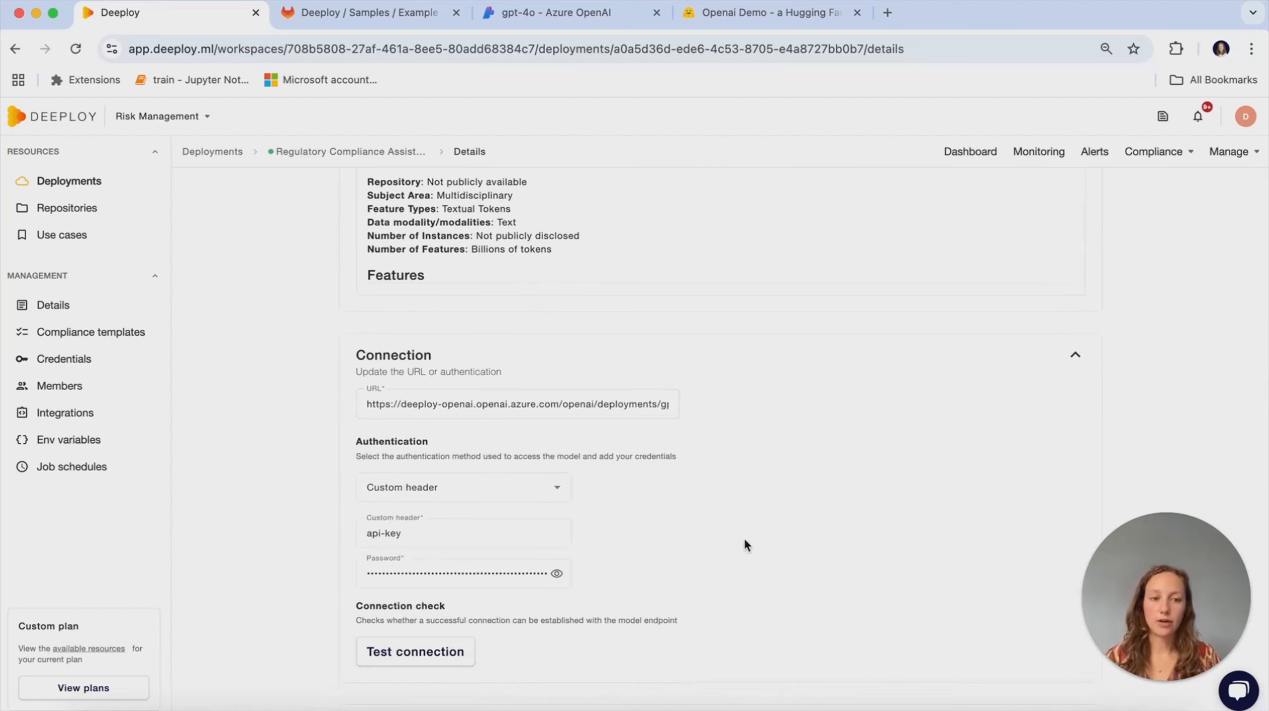
scroll(278, 483, "down", 4)
left_click(498, 559)
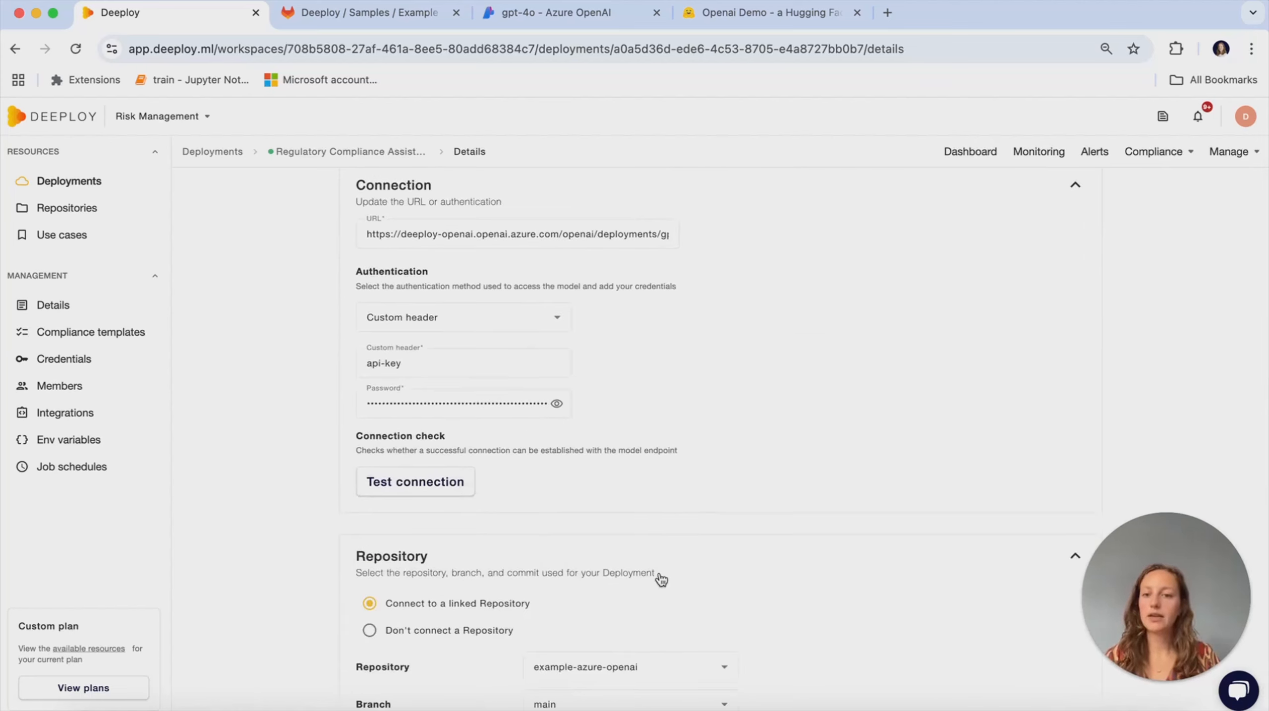
scroll(764, 576, "down", 1)
scroll(764, 576, "down", 2)
left_click(700, 587)
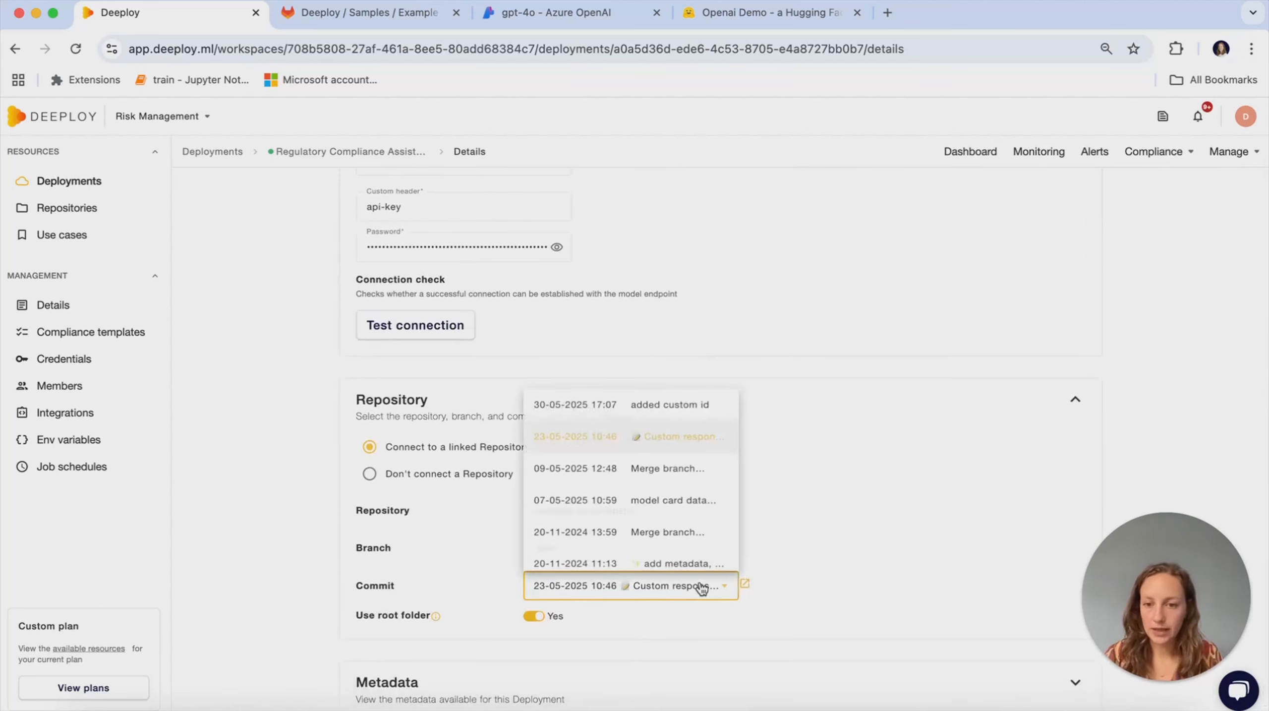
left_click(663, 413)
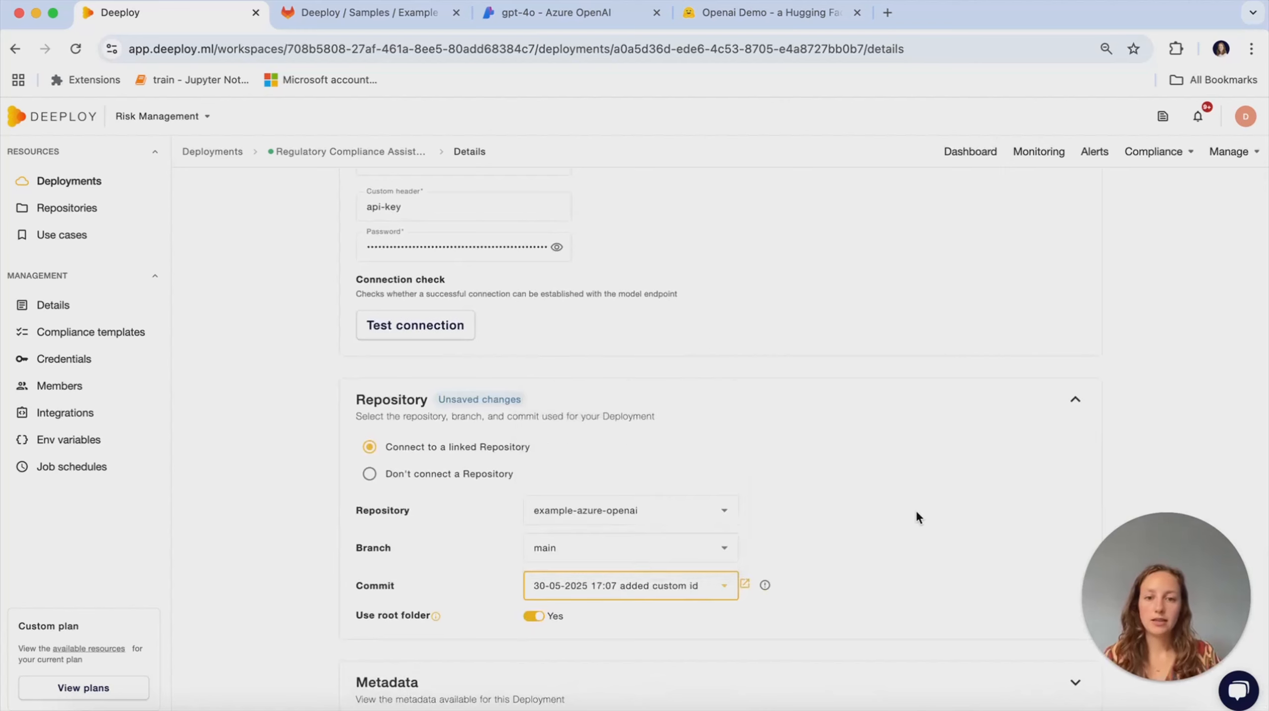
scroll(915, 508, "up", 15)
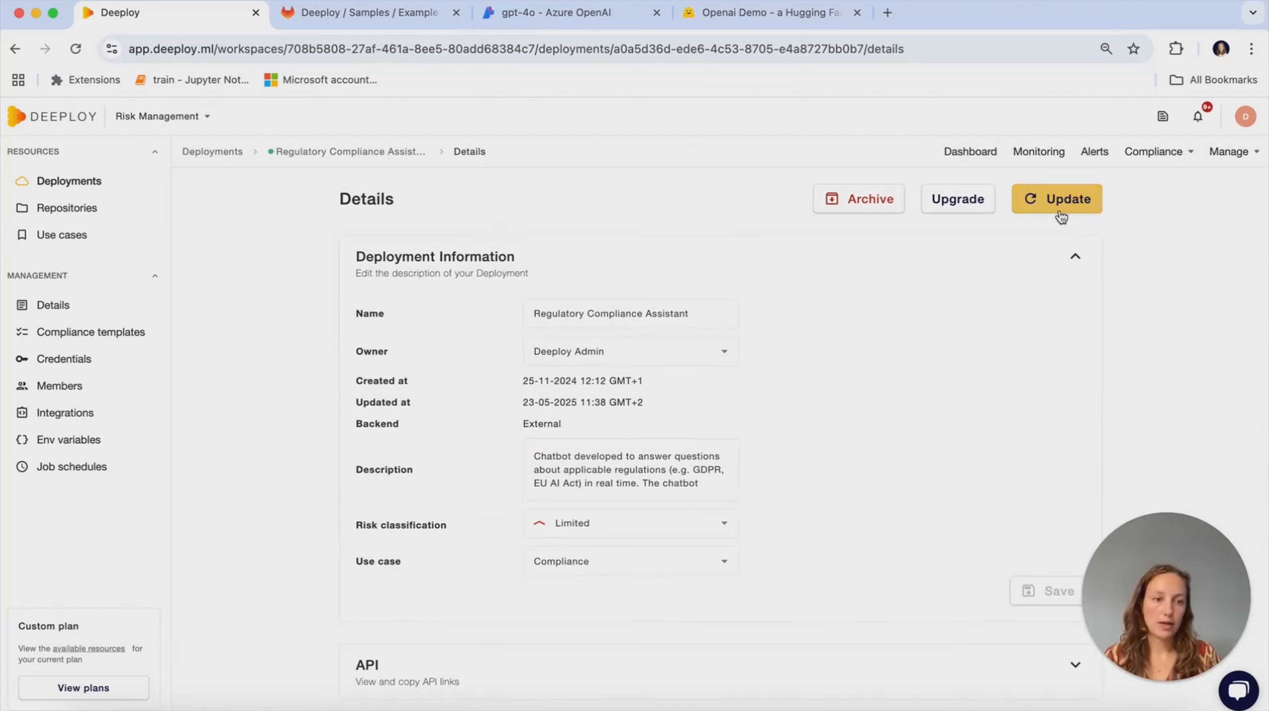
left_click(1227, 151)
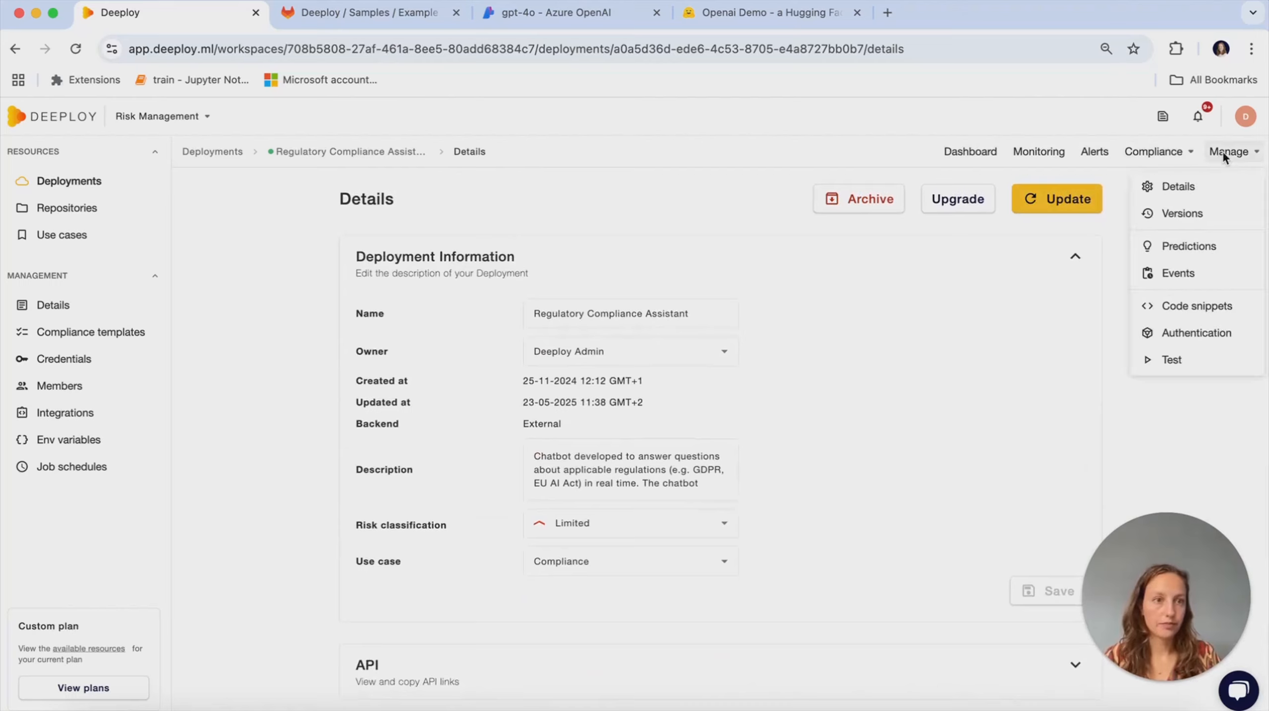
left_click(1168, 215)
left_click(695, 463)
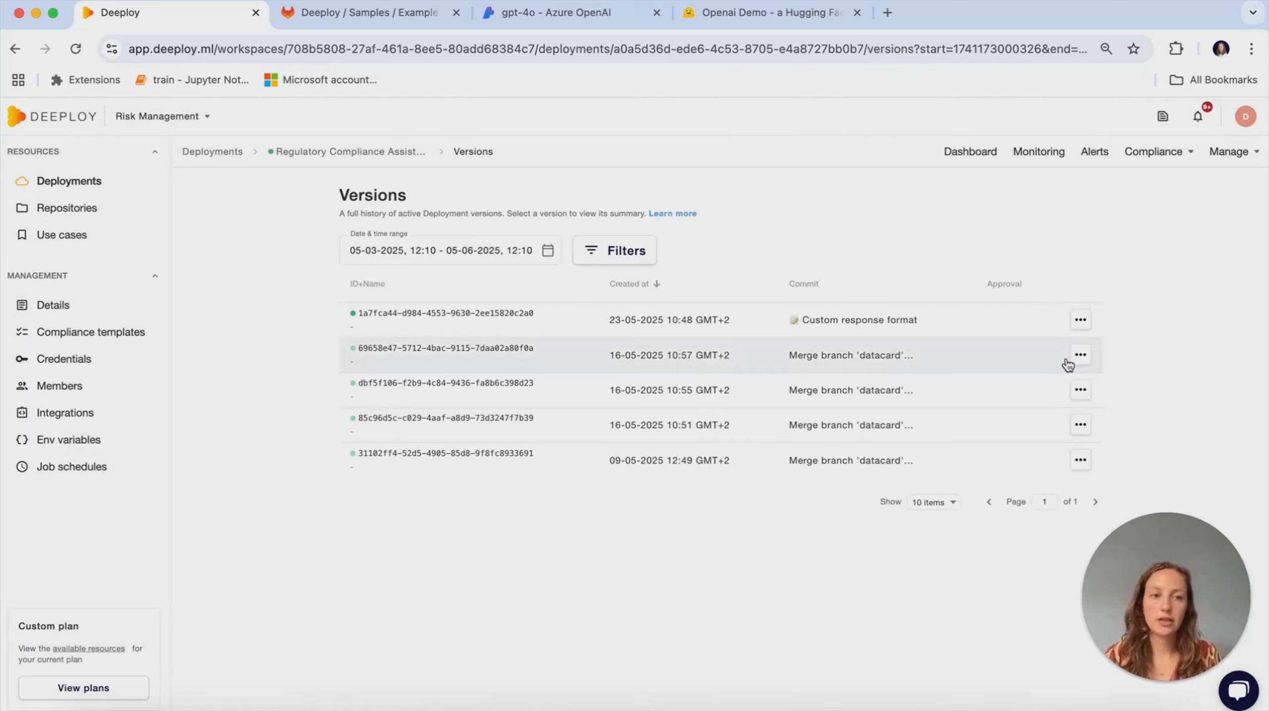
left_click(1082, 357)
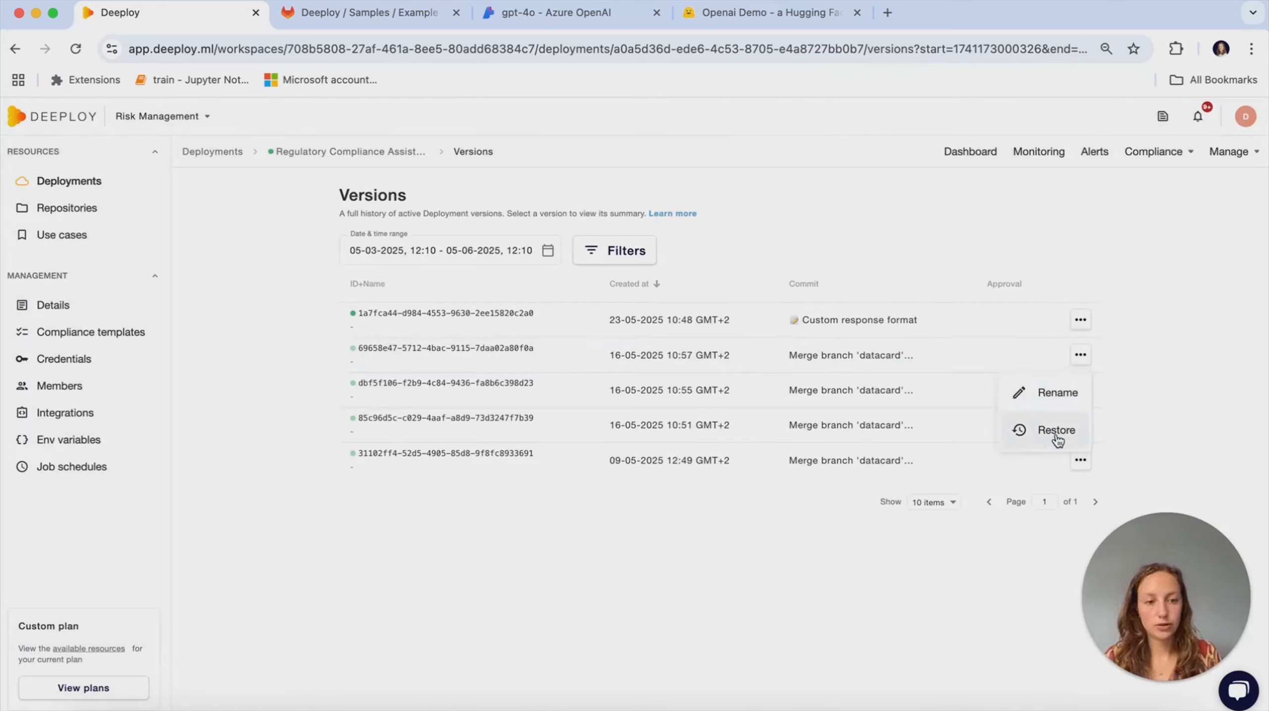
left_click(1158, 403)
Open the deployment's prediction logs and examine the most recent prediction with its evaluation.
left_click(1229, 149)
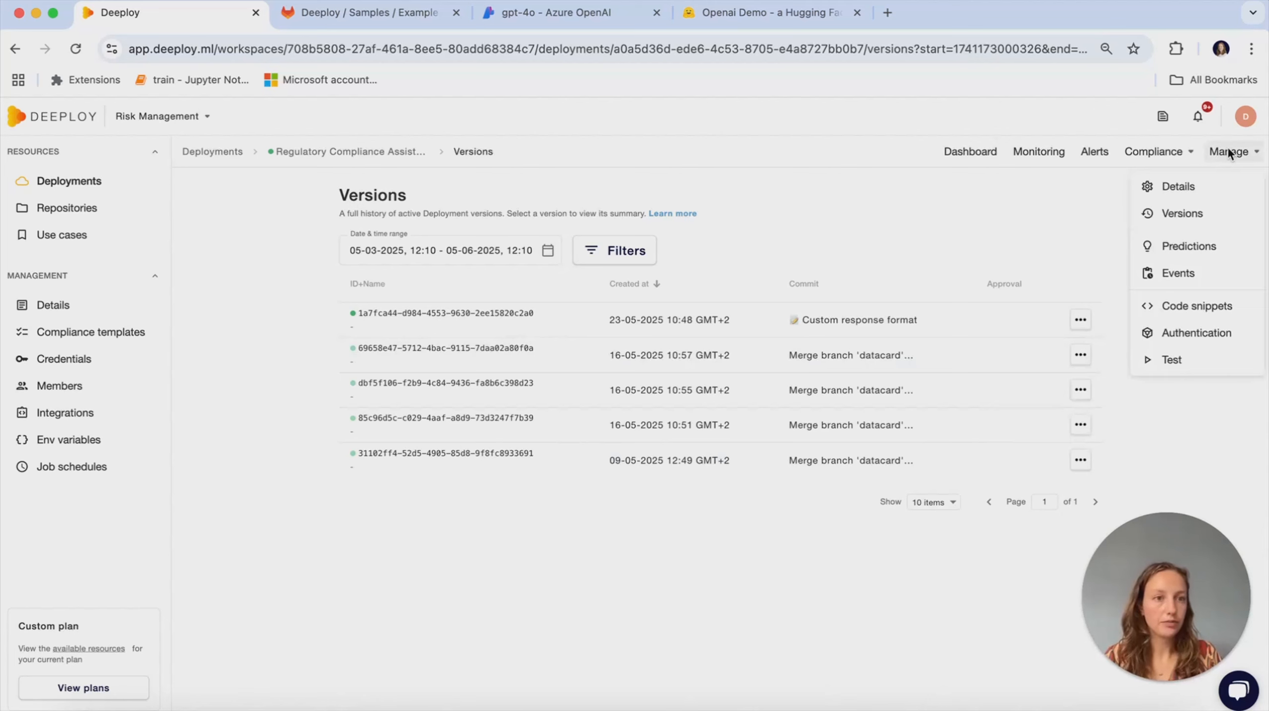
left_click(1140, 245)
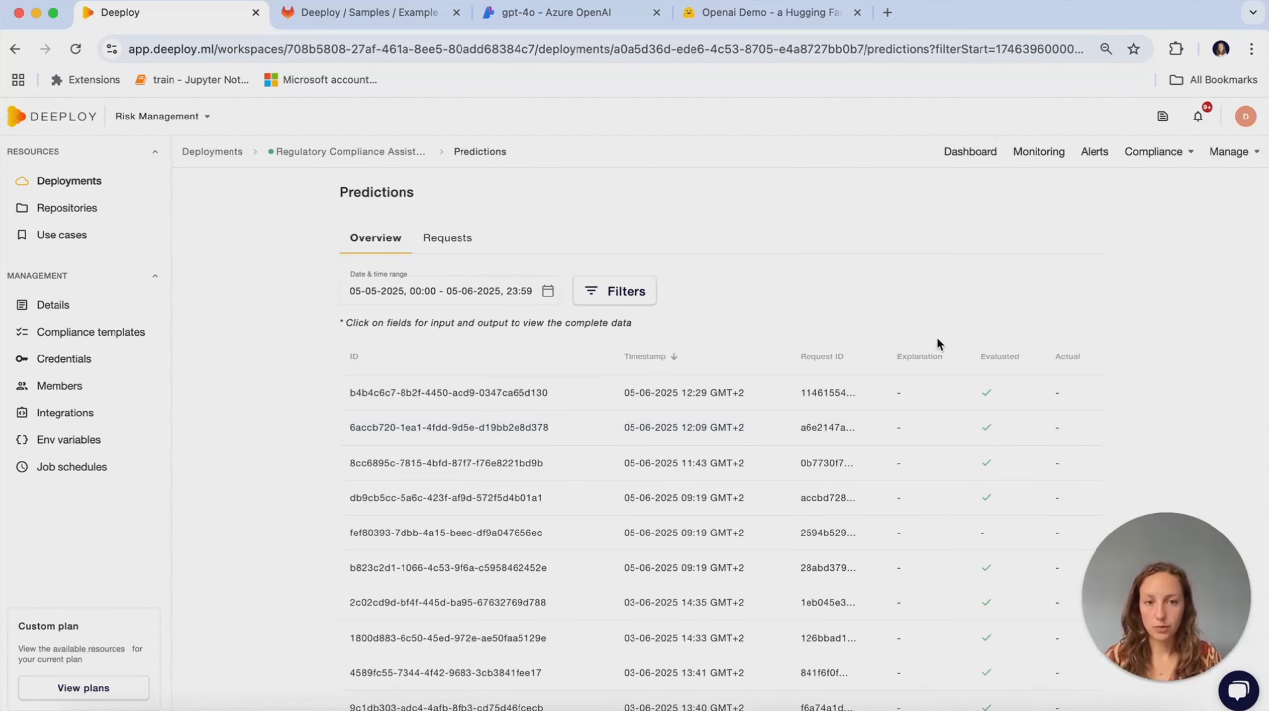
scroll(942, 333, "down", 3)
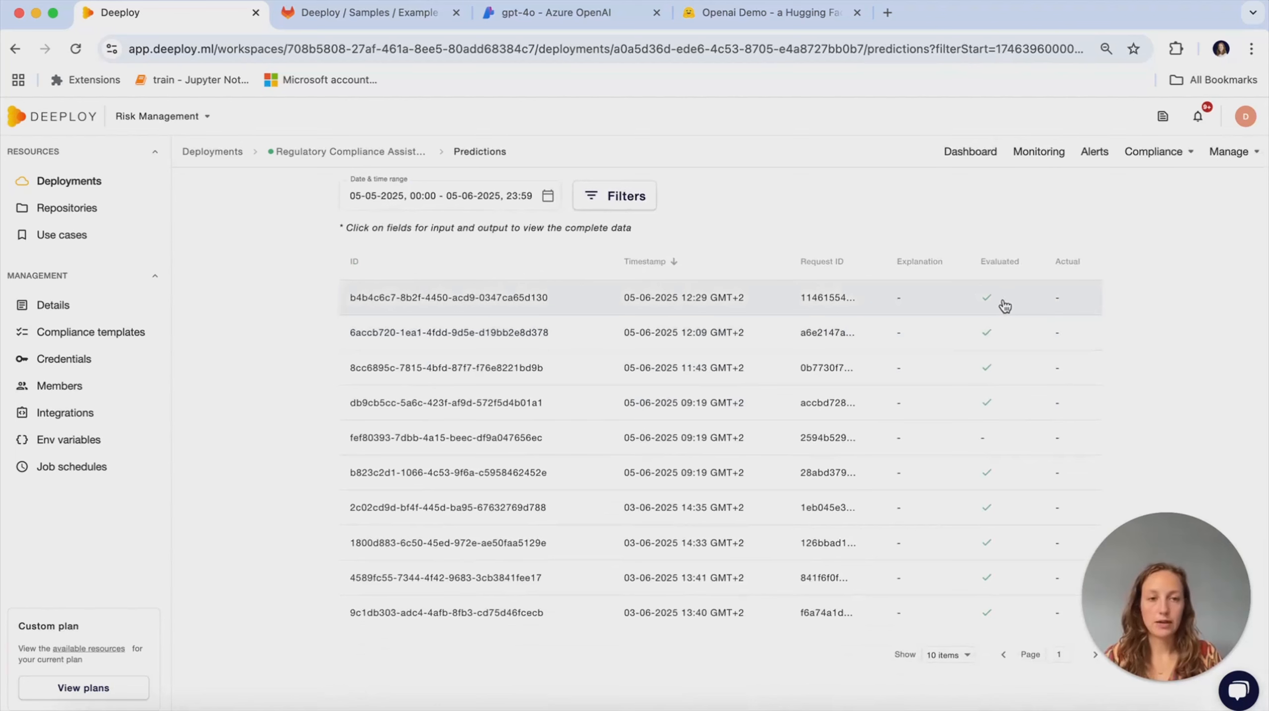
left_click(517, 297)
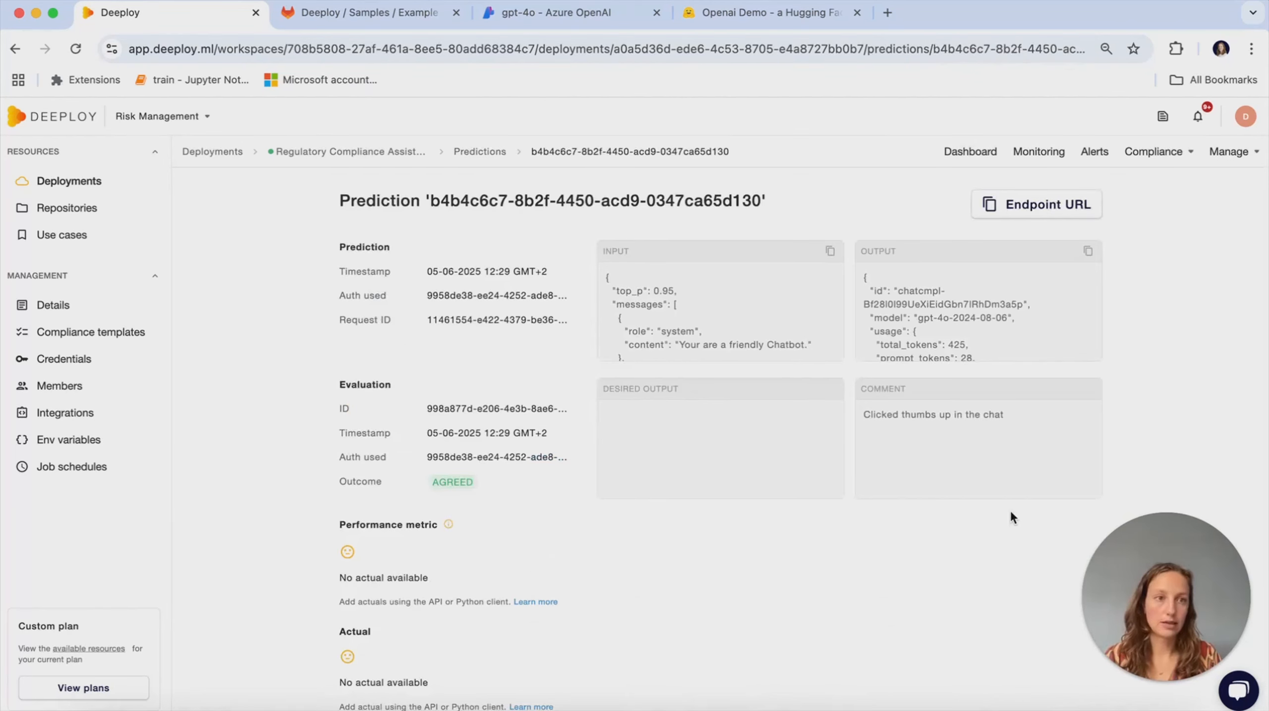
Review the deployment's event log, and return through its dashboard to the workspace's deployments overview.
left_click(1228, 151)
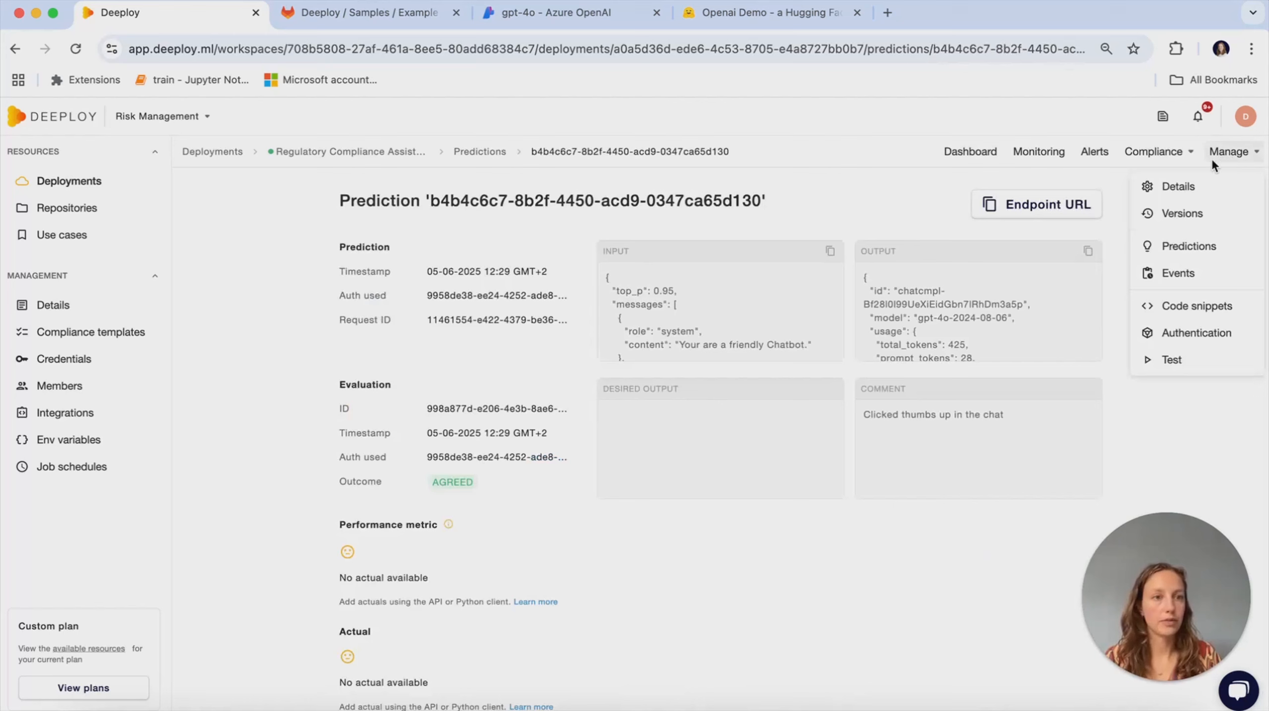
left_click(1175, 272)
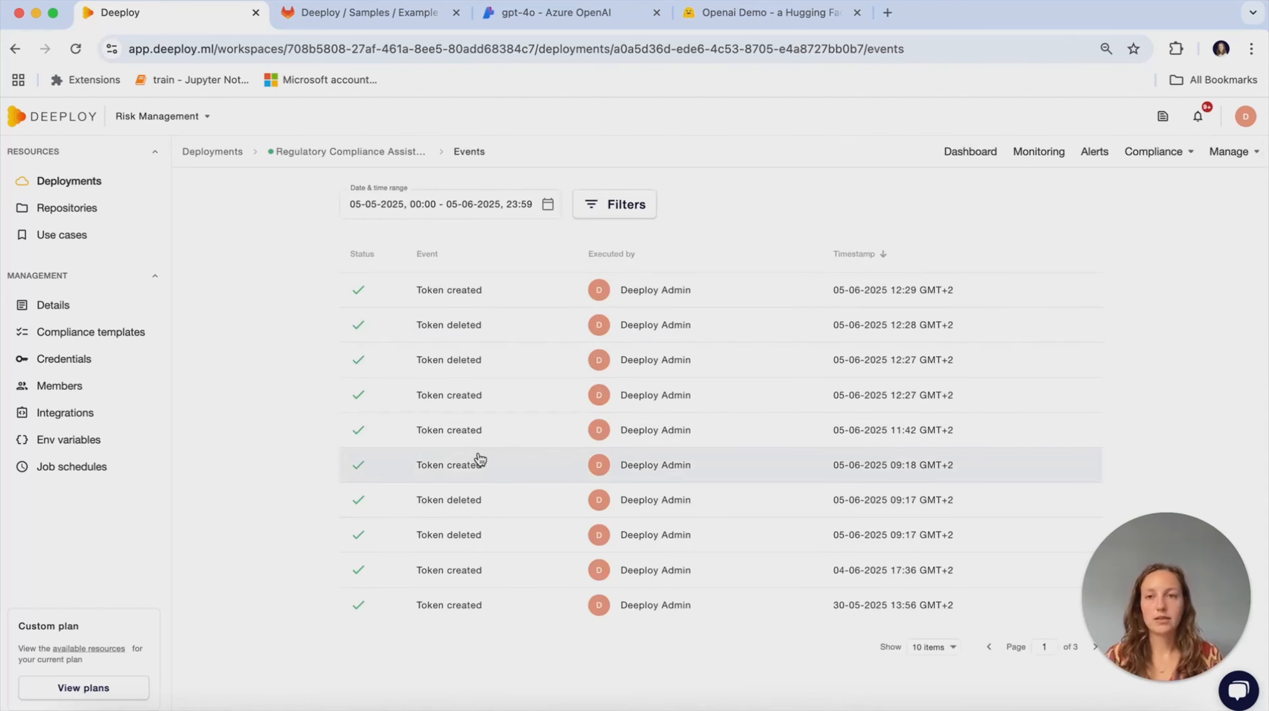
left_click(973, 152)
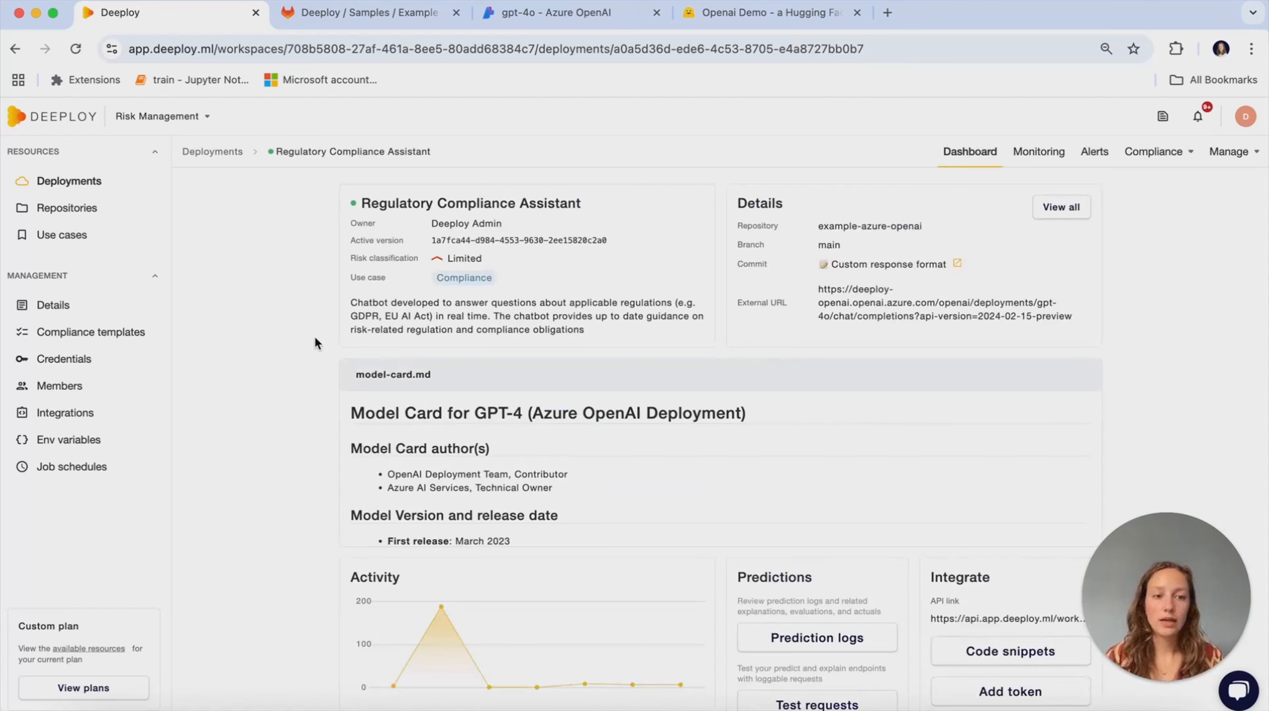
left_click(214, 151)
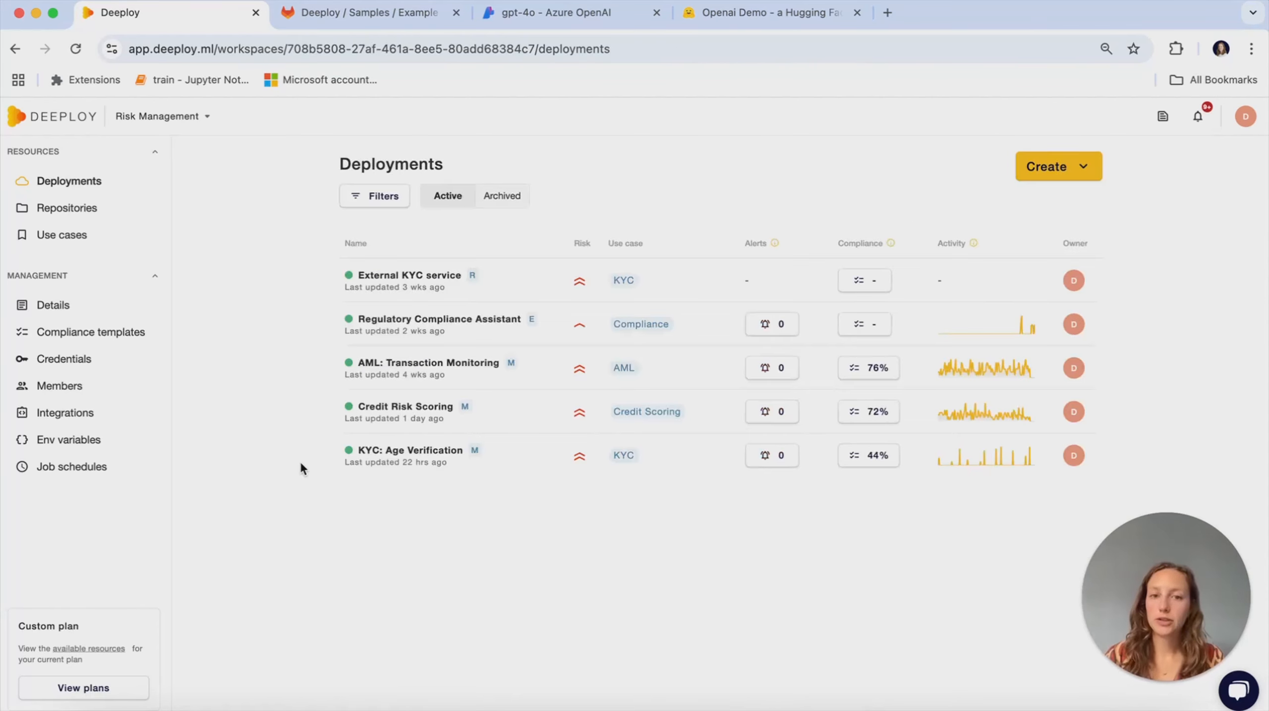